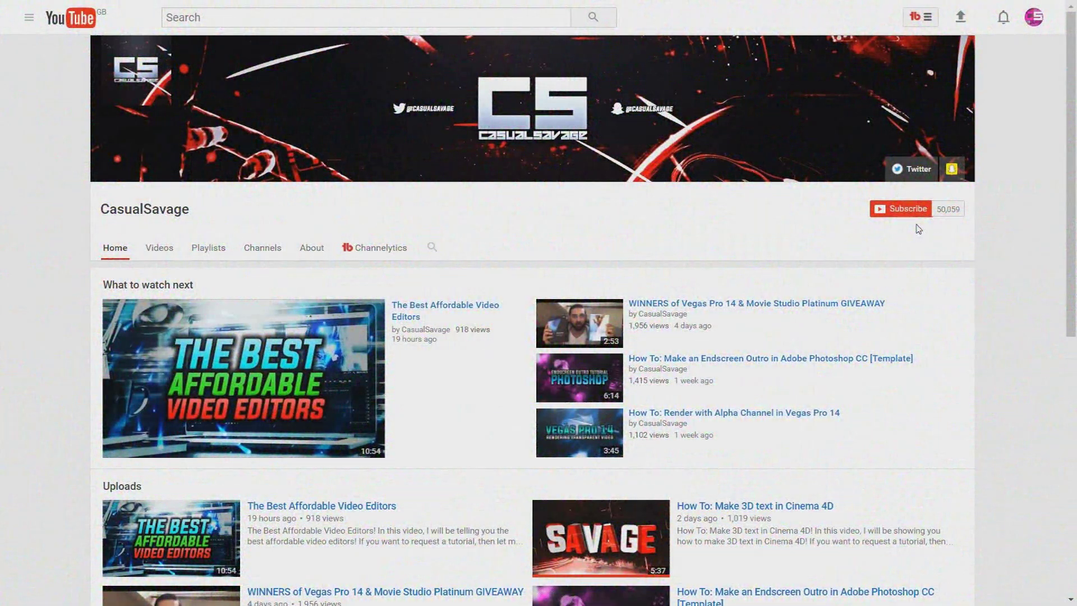
# Subscribe to the CasualSavage channel and bring up its bell notification settings
pyautogui.click(910, 212)
pyautogui.click(924, 209)
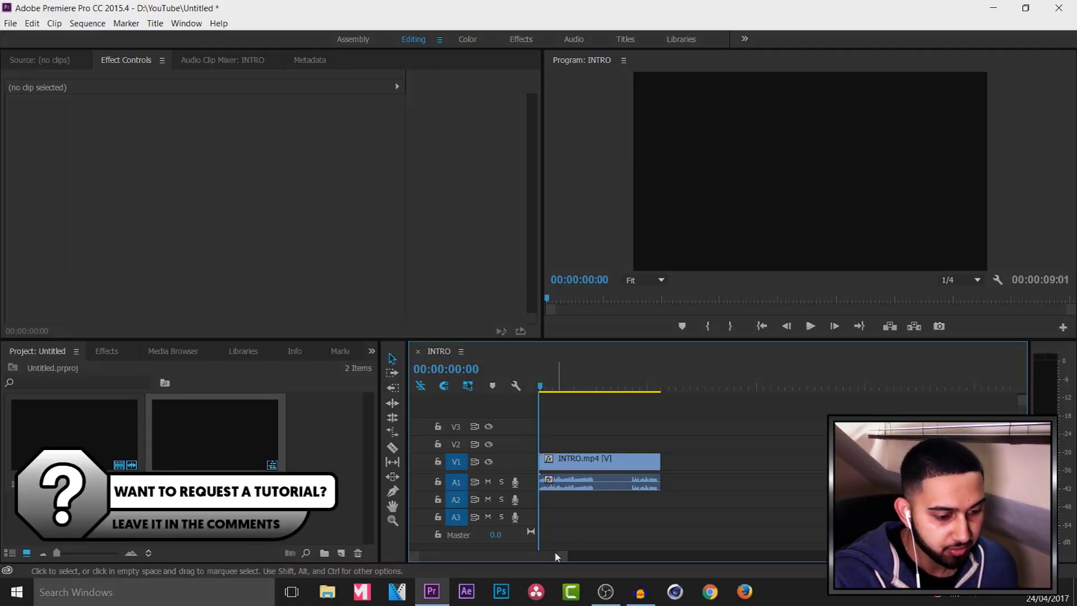
# Preview the INTRO clip and park the playhead at 00:00:04:06 on the presenter facing camera
pyautogui.moveTo(564, 562); pyautogui.dragTo(546, 564)
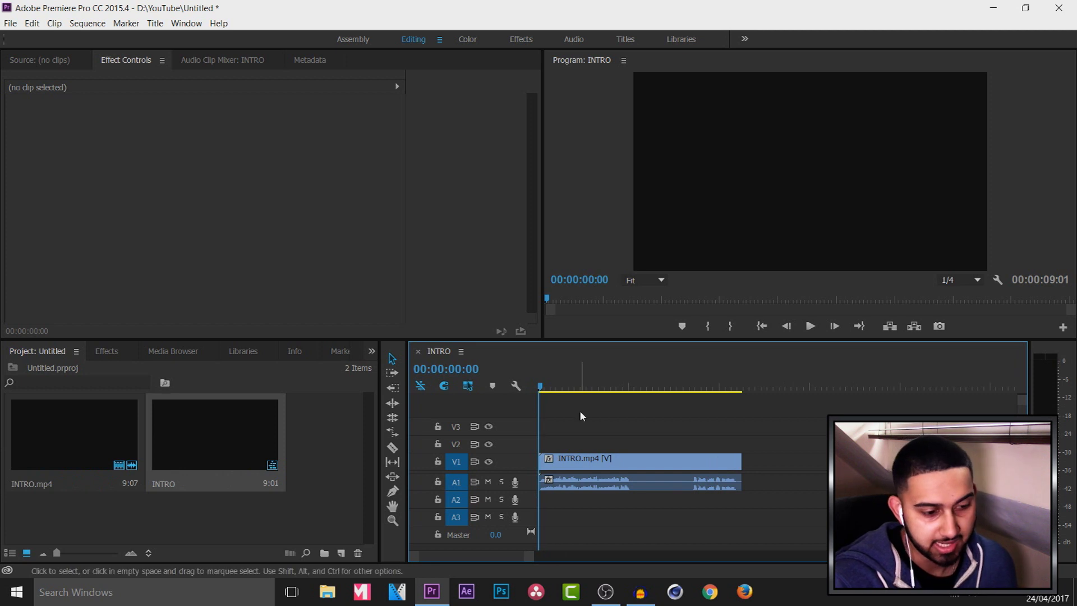
pyautogui.click(810, 325)
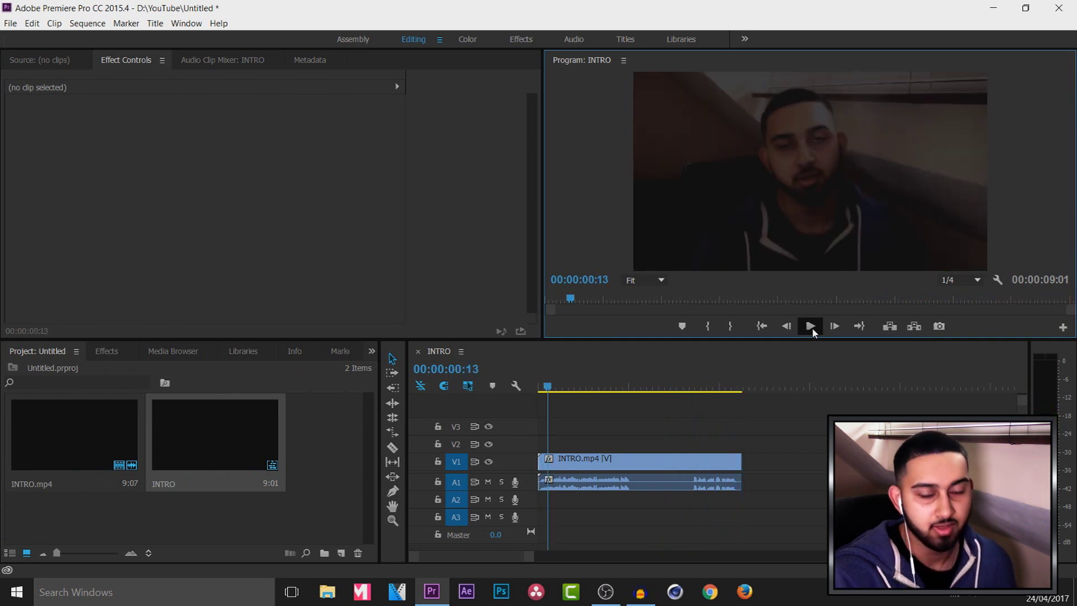
pyautogui.press('space')
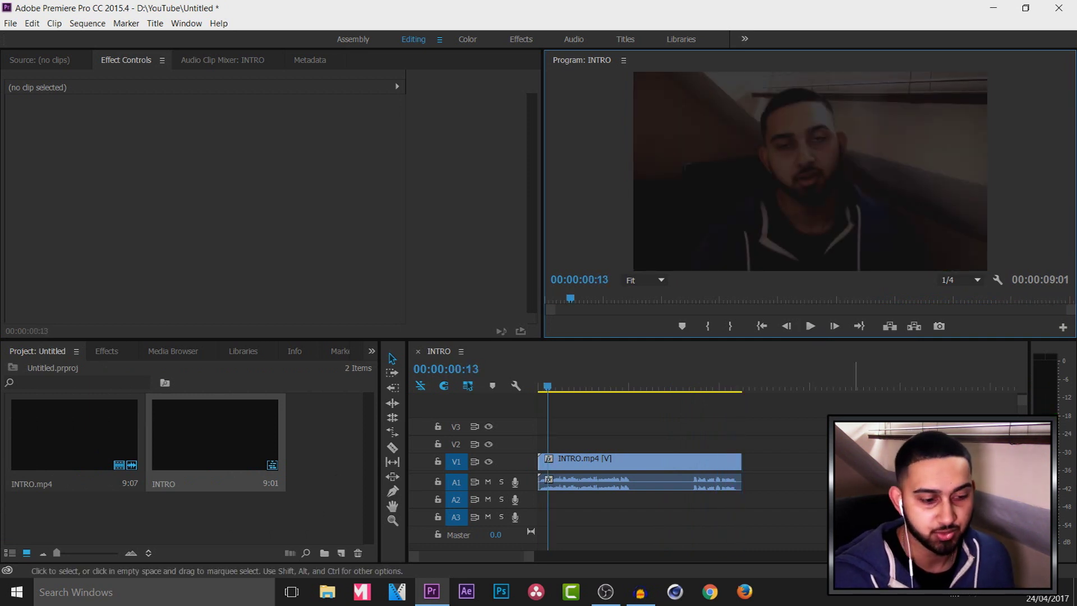
pyautogui.click(617, 387)
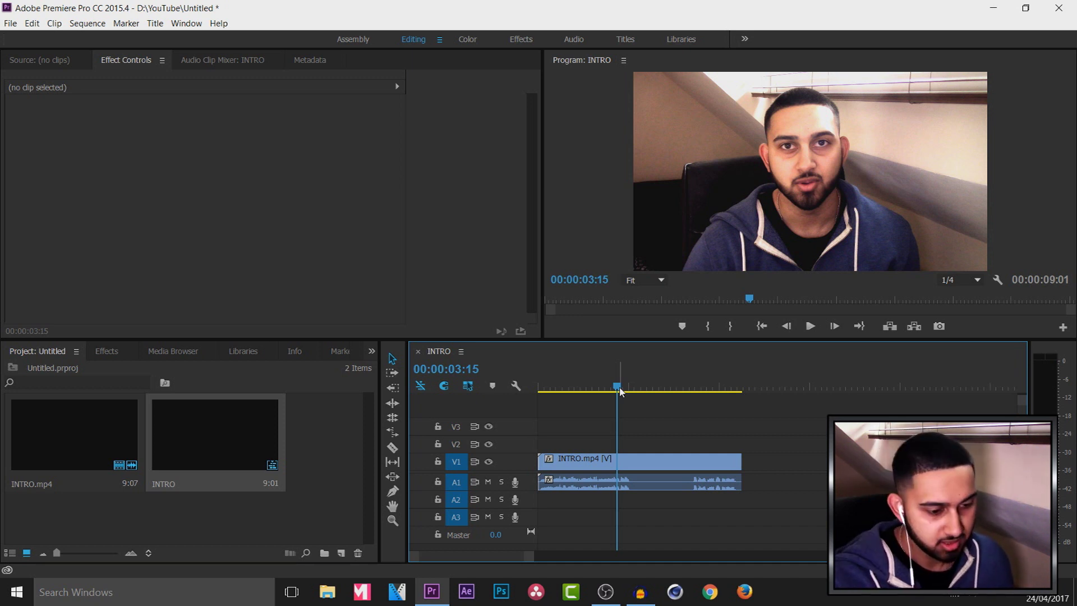
pyautogui.click(810, 326)
pyautogui.click(810, 326)
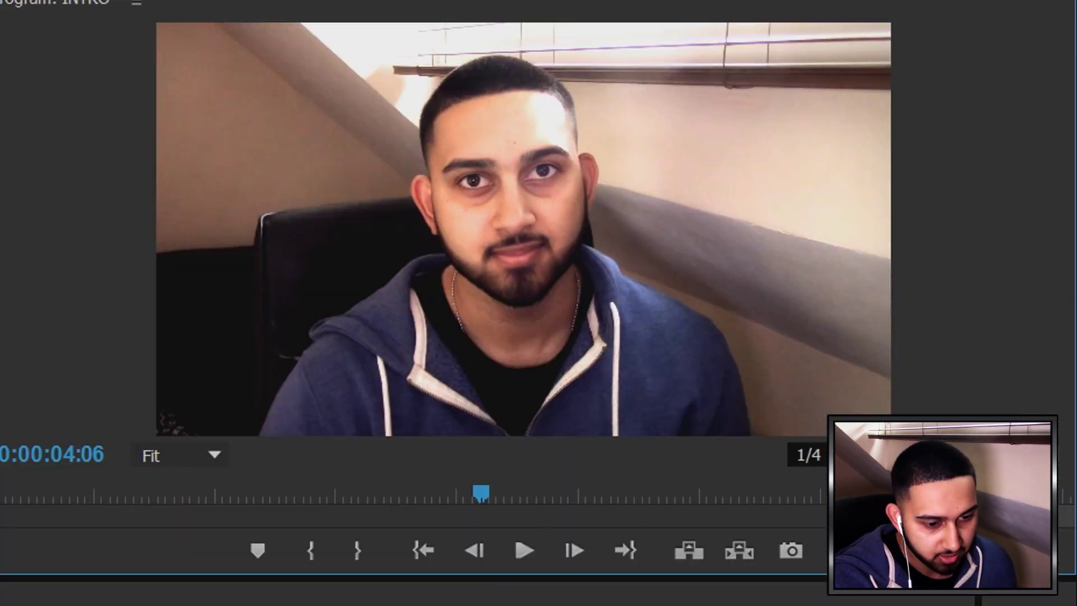
pyautogui.click(954, 280)
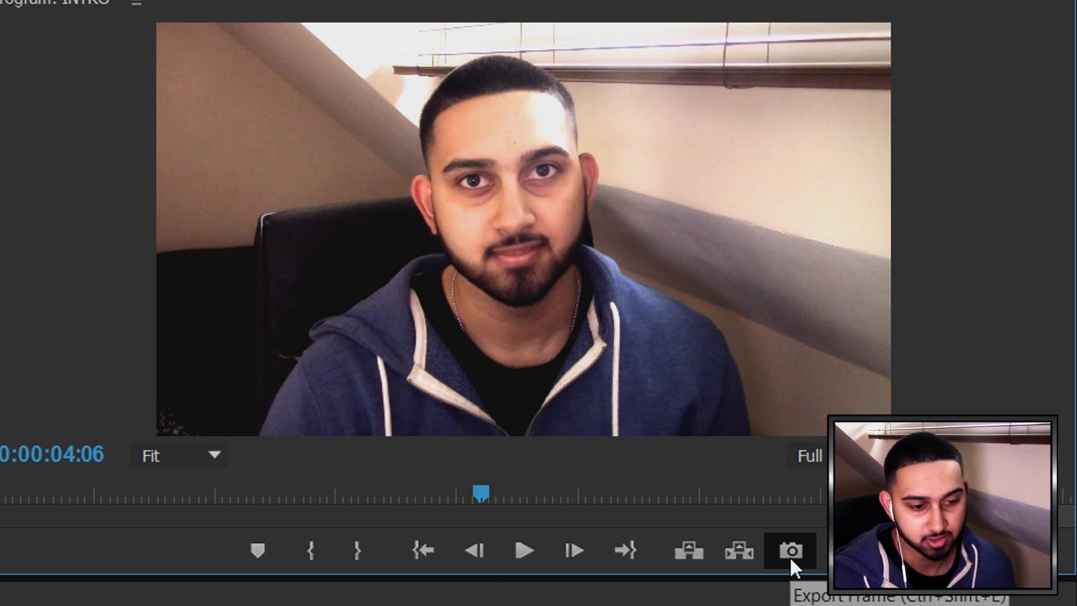
# Export the 00:00:04:06 frame as pop out.jpg and add a timeline marker there
pyautogui.click(790, 554)
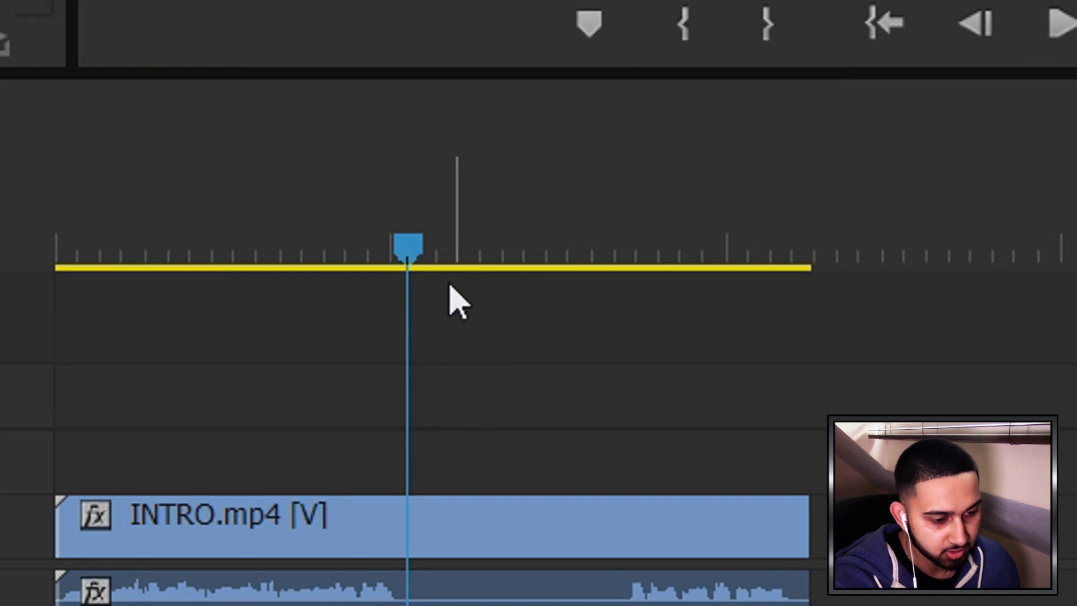
pyautogui.click(585, 27)
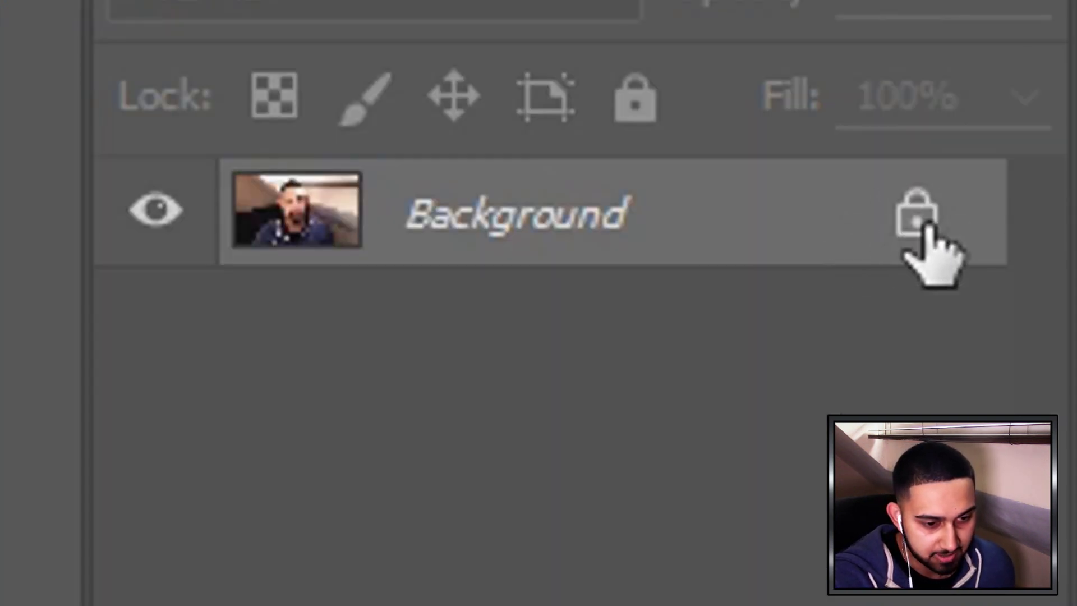
# Unlock the Background as Layer 0 and begin a Pen path up the presenter's shoulder
pyautogui.click(923, 225)
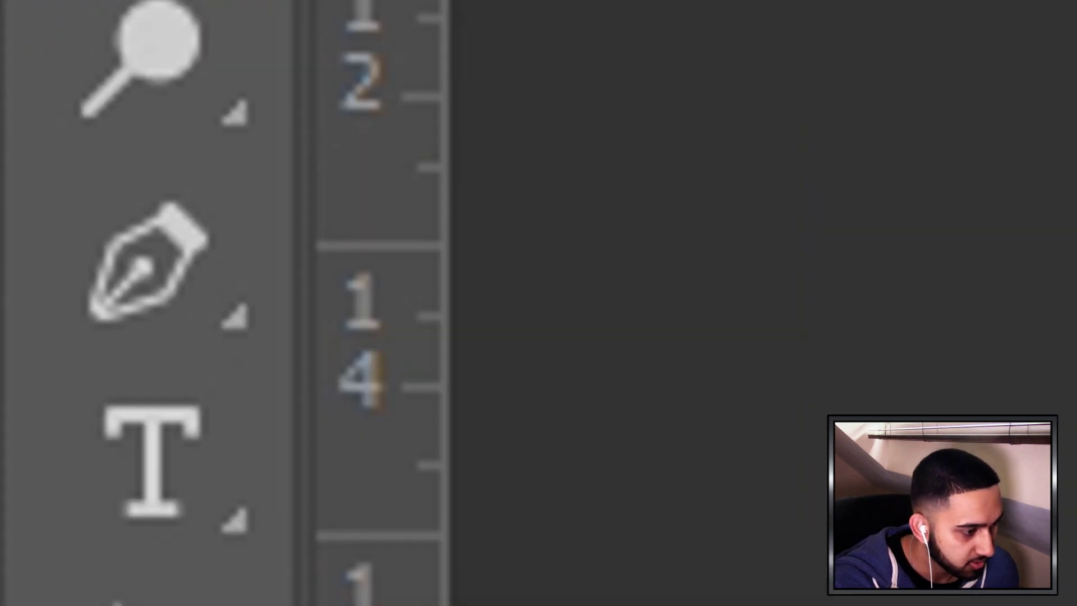
pyautogui.press('p')
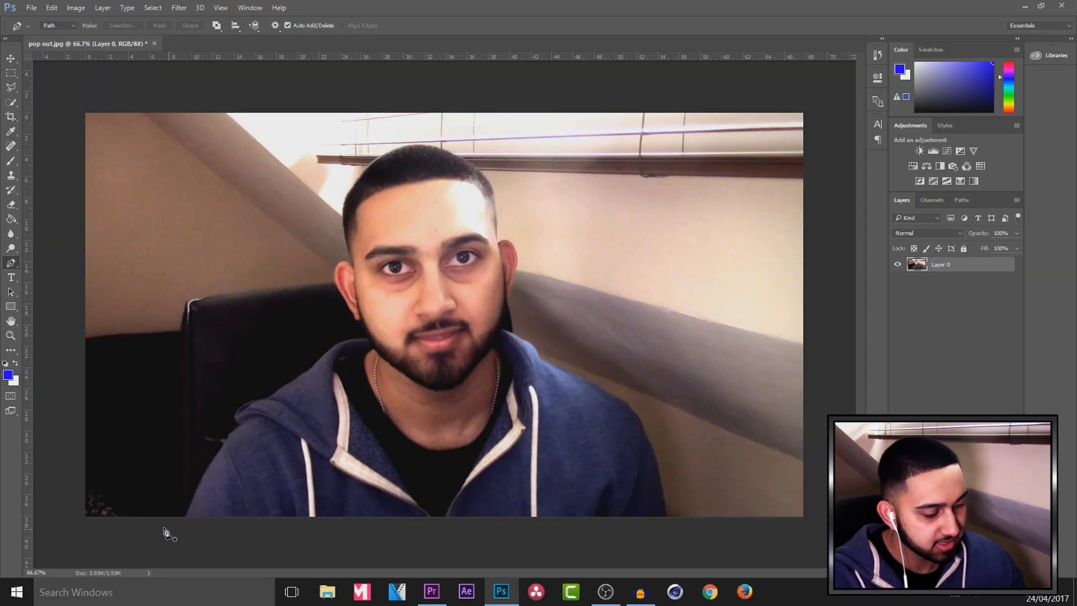
pyautogui.scroll(6, 145, 547)
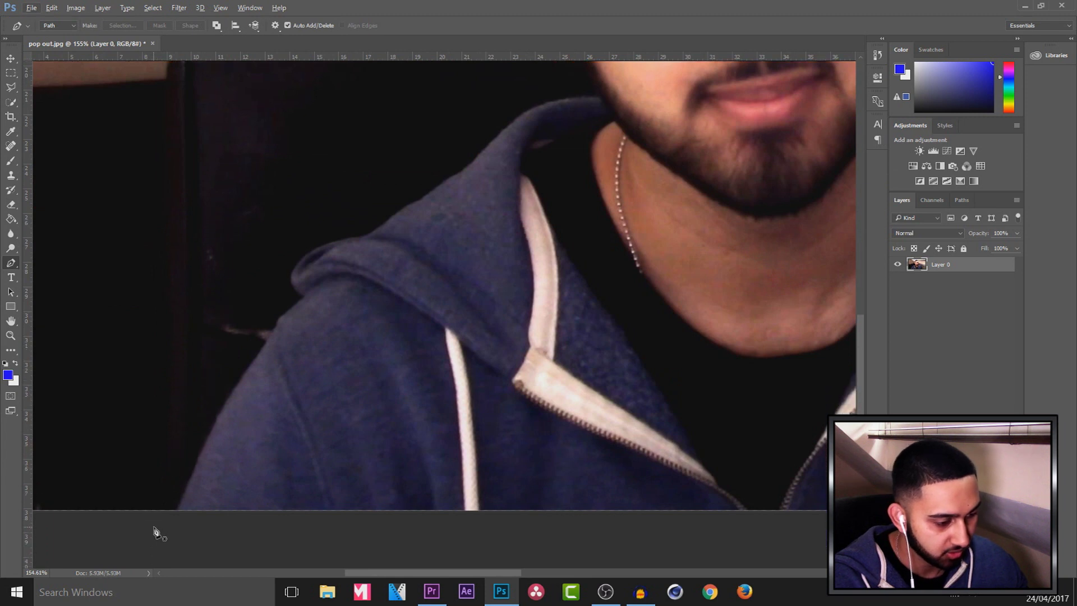
pyautogui.click(186, 516)
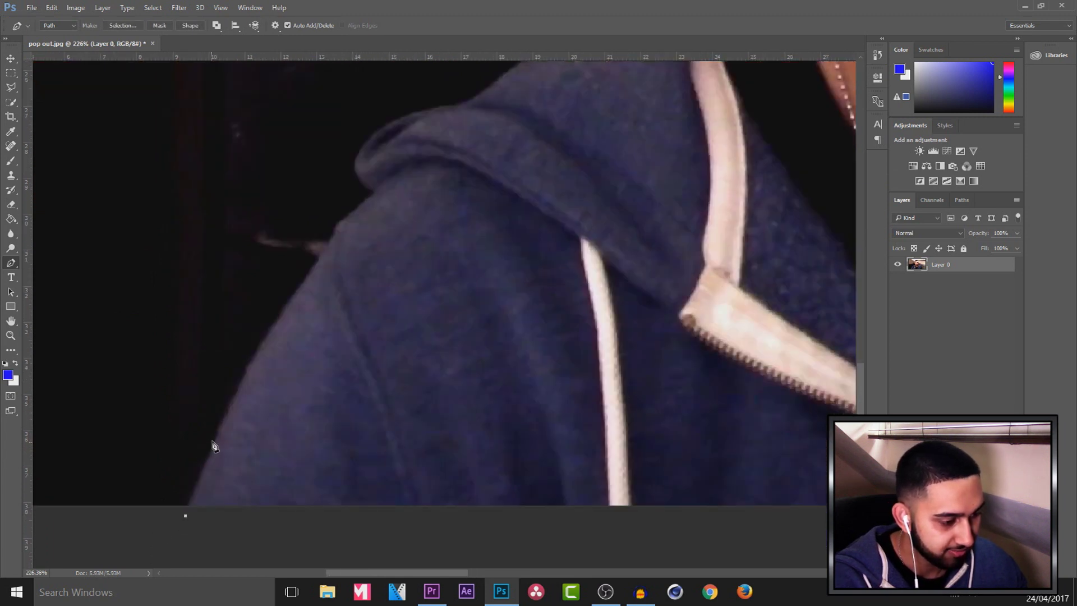
pyautogui.click(257, 348)
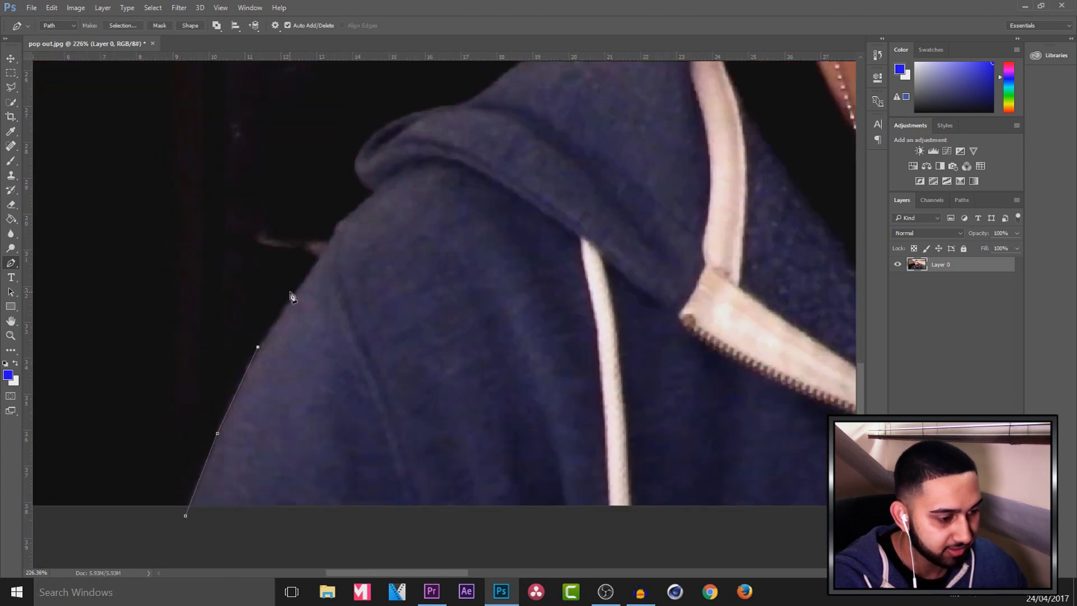
pyautogui.click(296, 289)
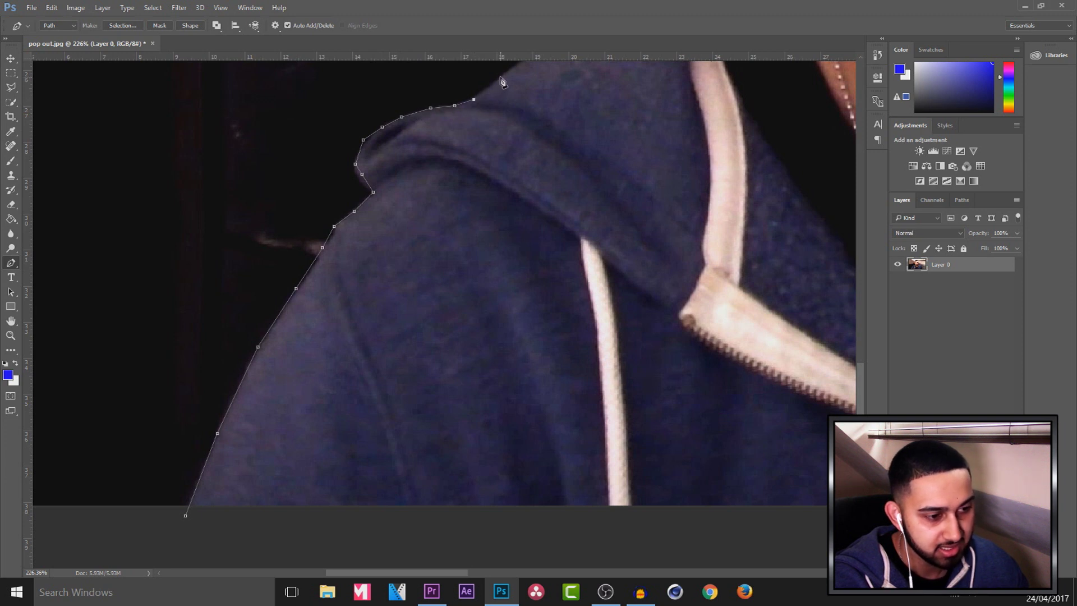
# Finish outlining the presenter's head and shoulders, closing the path at its start point
pyautogui.scroll(-4, 516, 83)
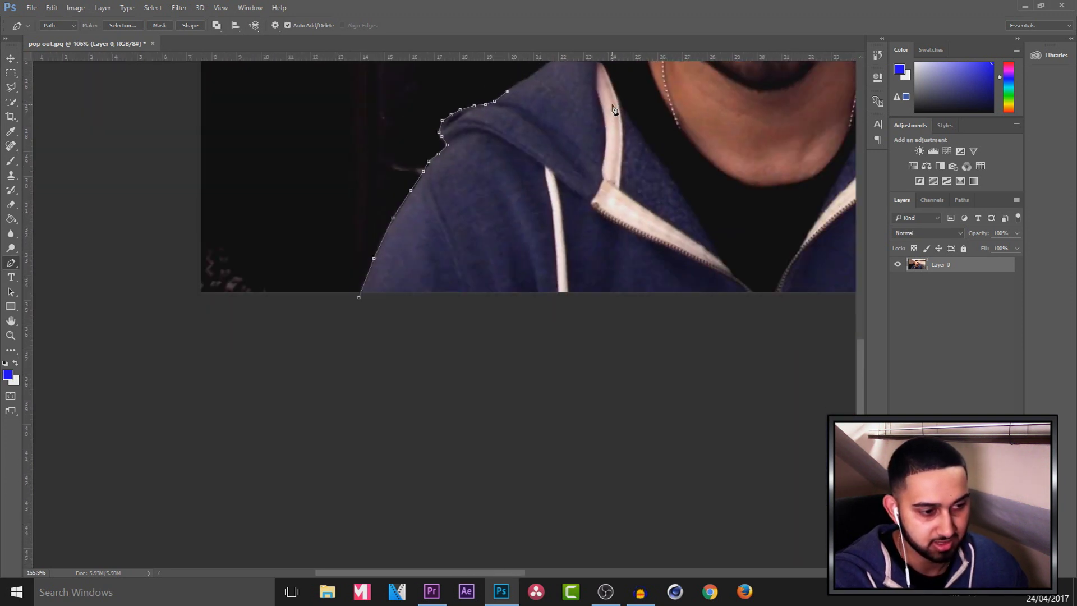
pyautogui.scroll(4, 626, 84)
pyautogui.scroll(-5, 627, 84)
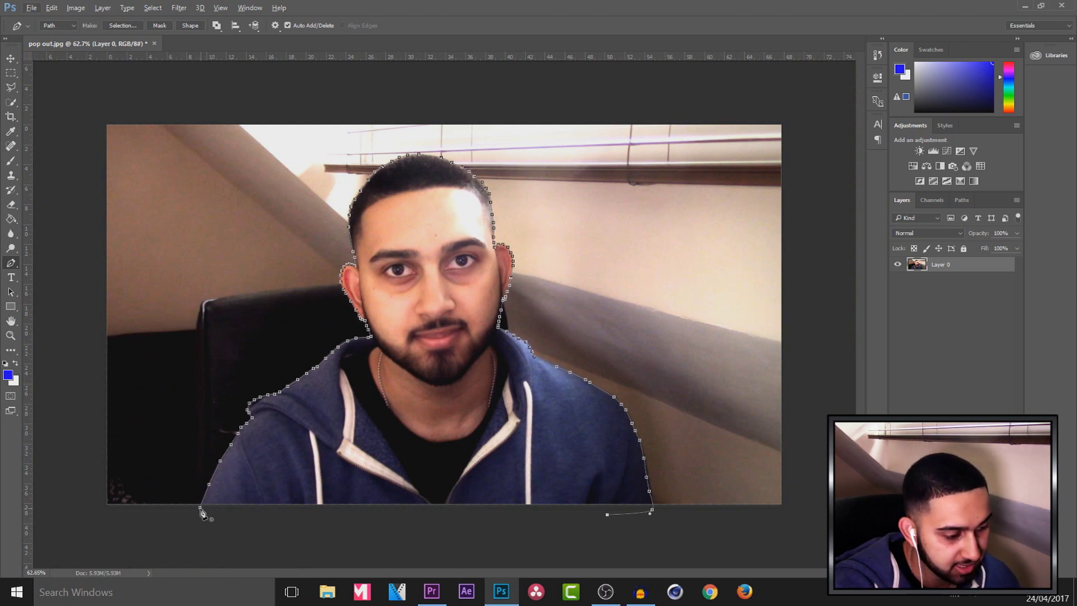
pyautogui.click(201, 510)
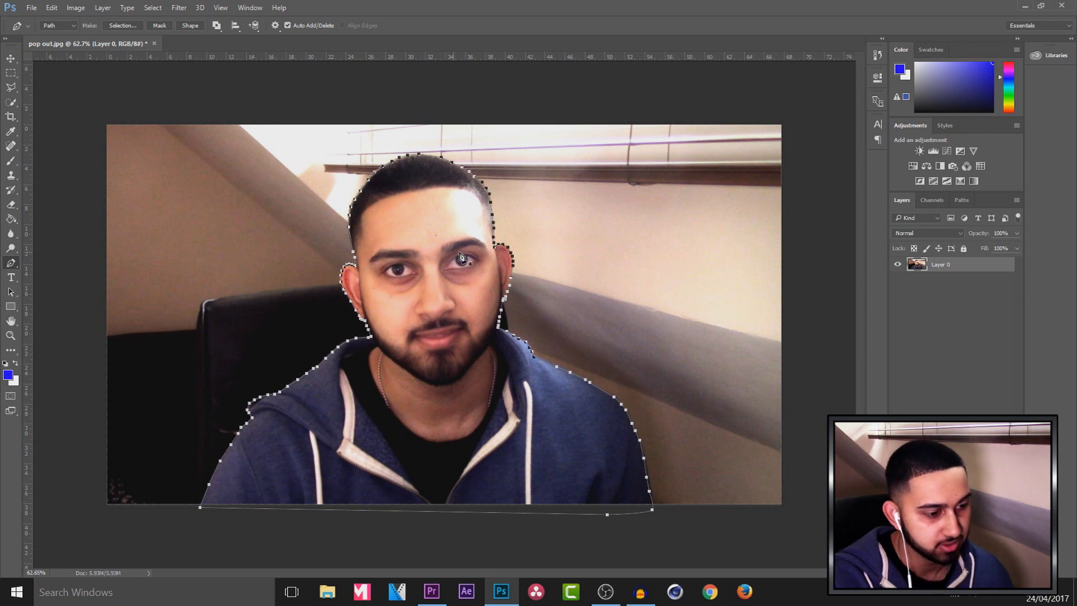
# Turn the path into a selection, copy the presenter to Layer 1, and hide Layer 0
pyautogui.rightClick(468, 334)
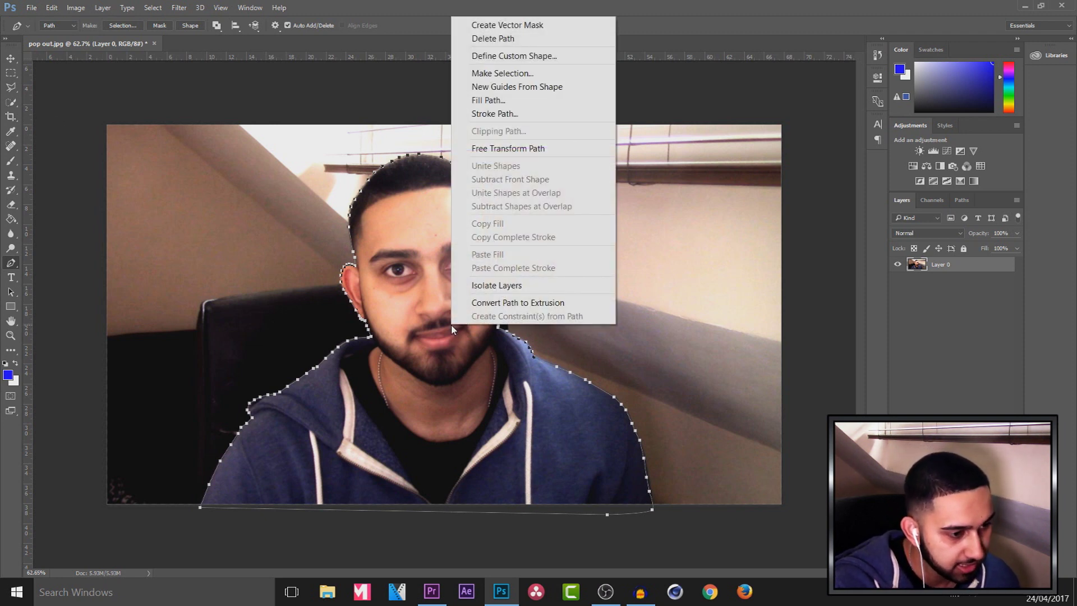
pyautogui.click(557, 73)
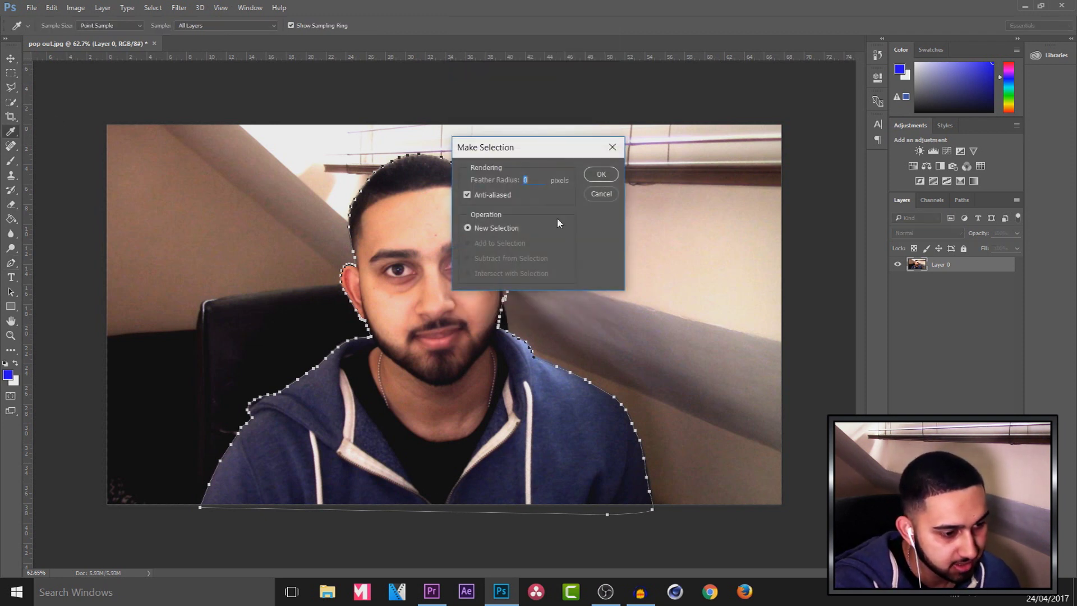
pyautogui.click(601, 175)
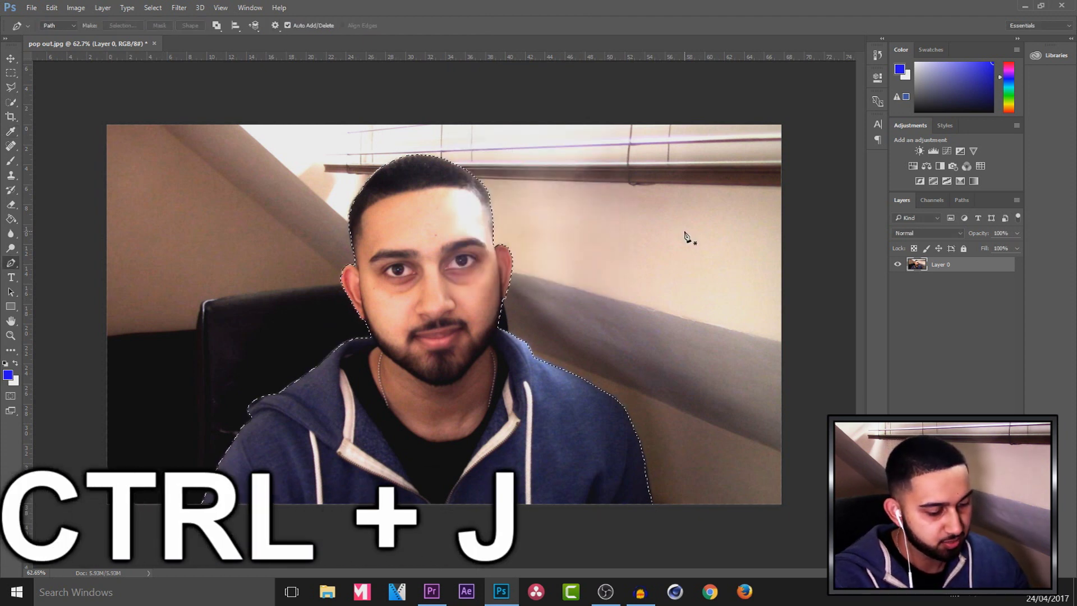
pyautogui.hotkey('ctrl', 'j')
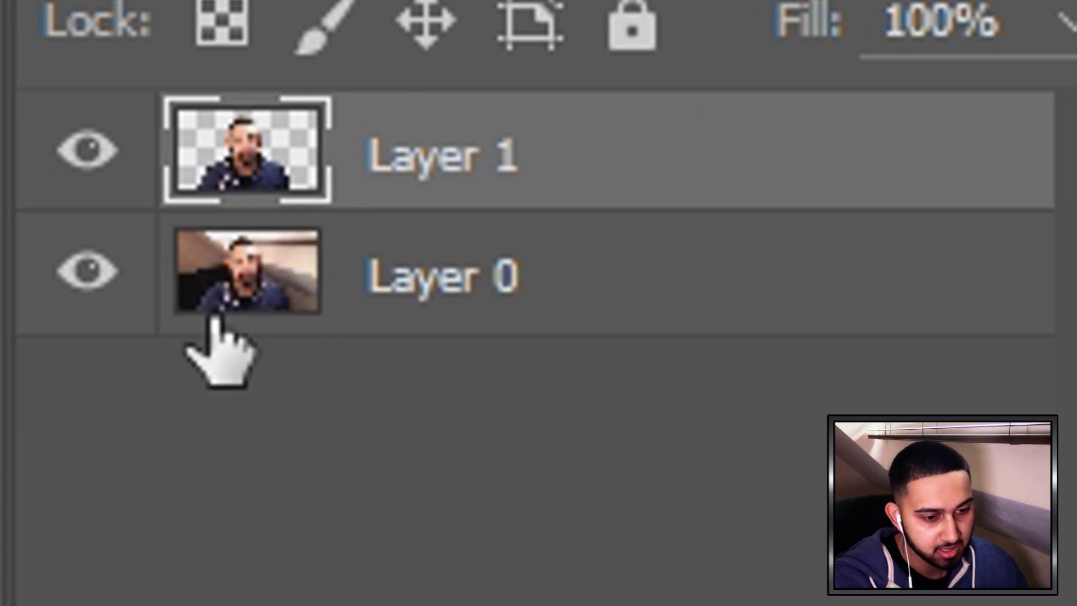
pyautogui.click(400, 307)
pyautogui.click(92, 286)
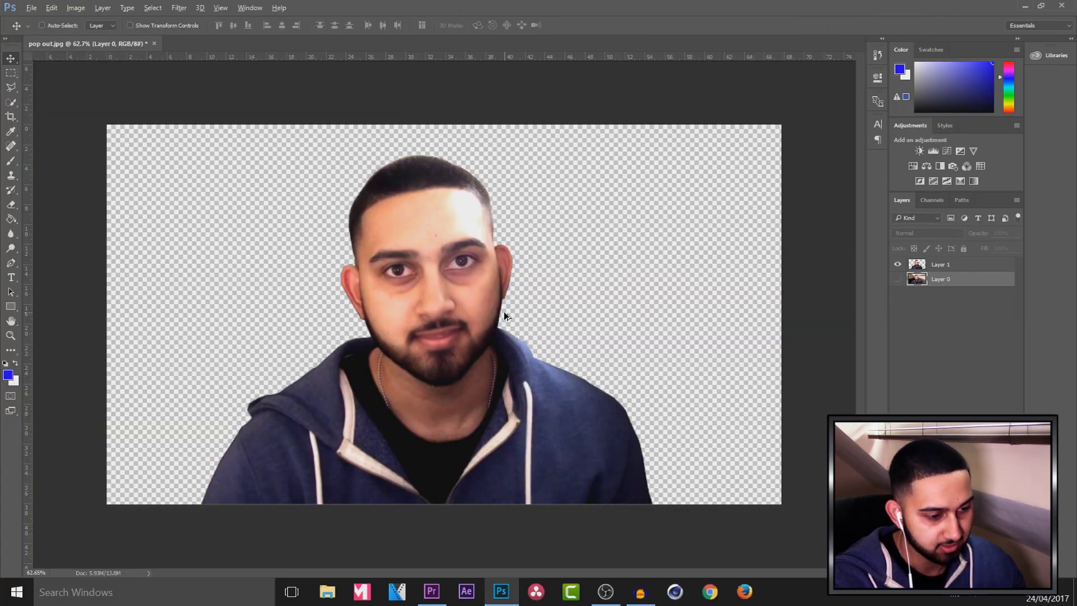
pyautogui.scroll(10, 505, 316)
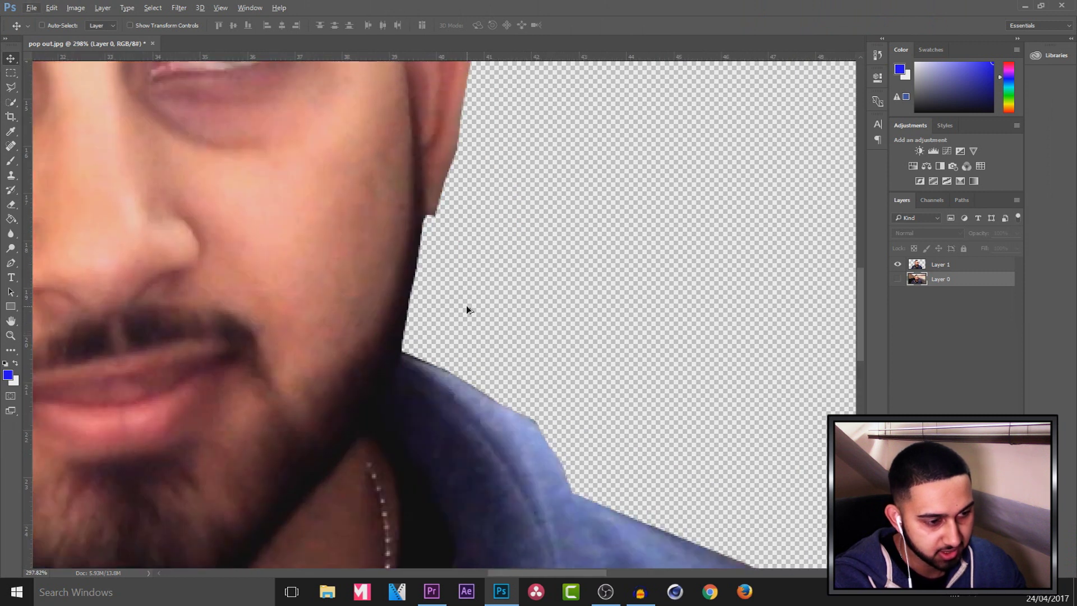
pyautogui.scroll(5, 466, 309)
pyautogui.scroll(2, 416, 445)
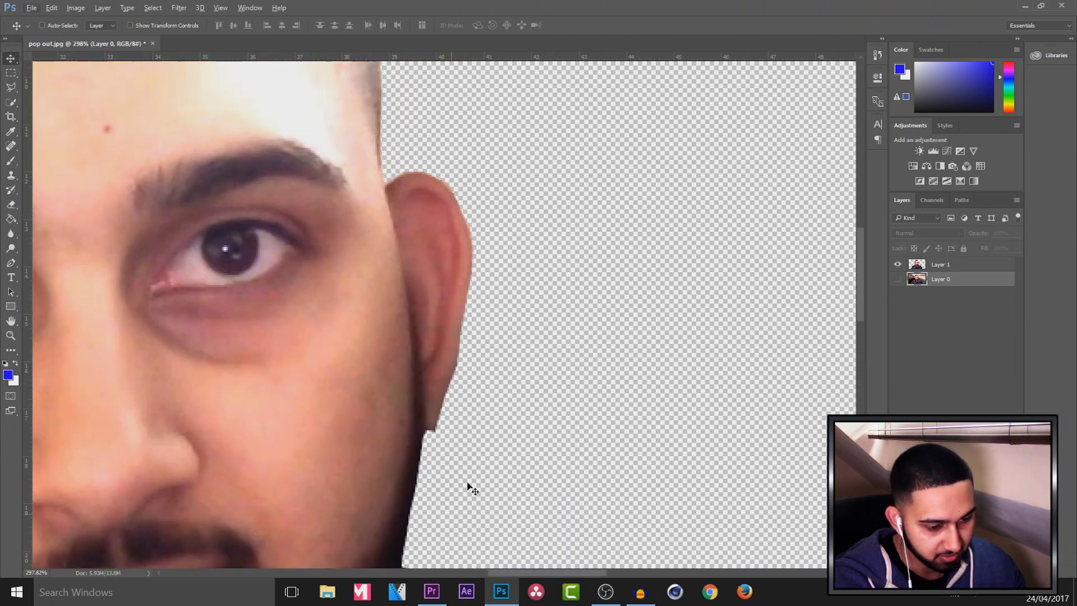
pyautogui.scroll(1, 521, 533)
pyautogui.hscroll(-2, 568, 576)
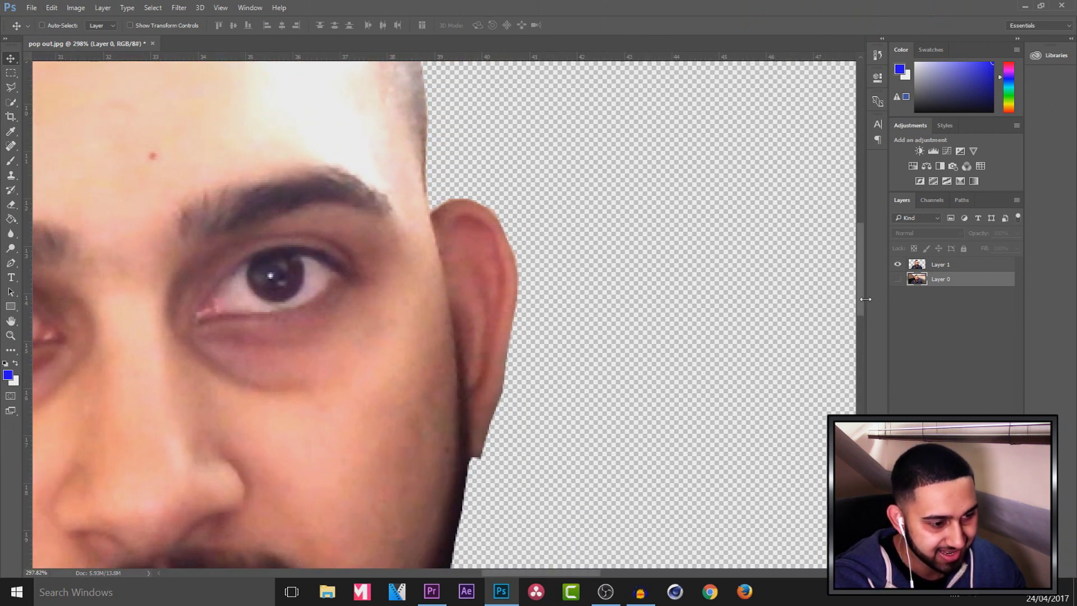
pyautogui.scroll(8, 869, 224)
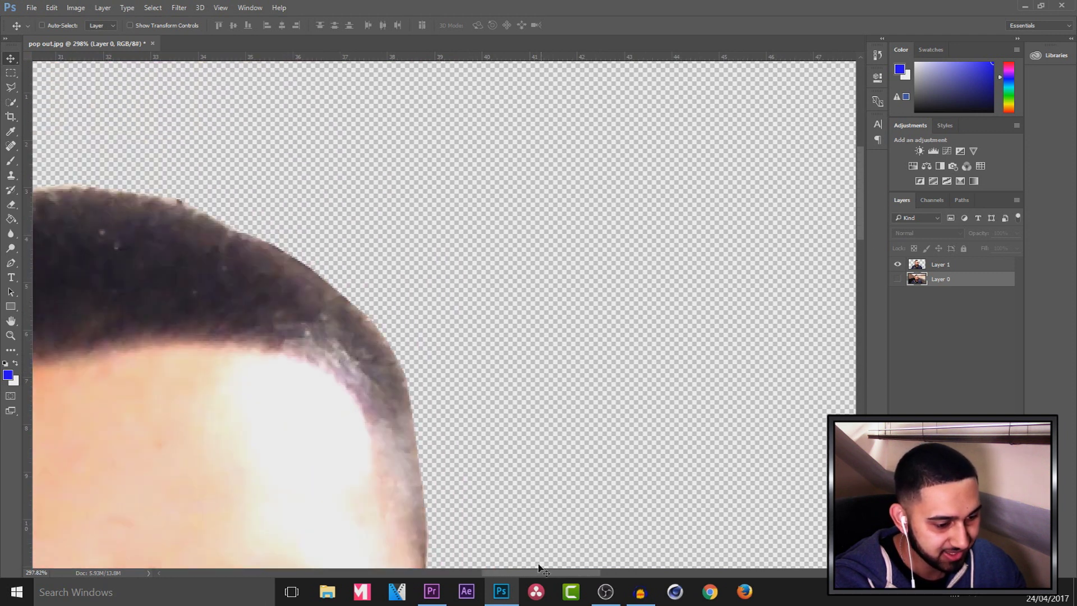
pyautogui.hscroll(-10, 537, 569)
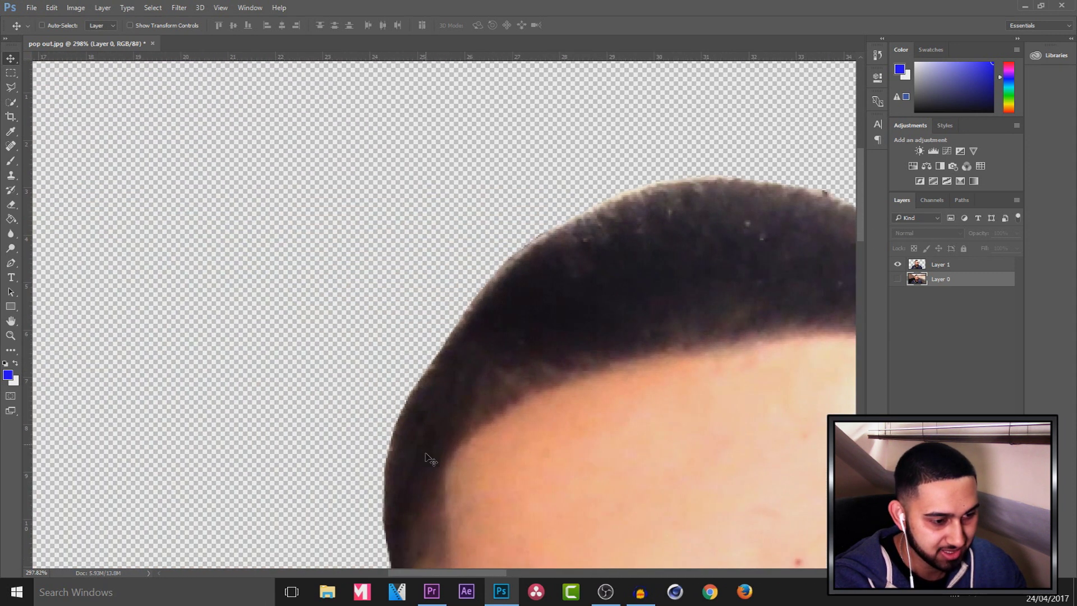
pyautogui.scroll(-1, 425, 438)
pyautogui.scroll(-2, 424, 413)
pyautogui.scroll(-6, 846, 374)
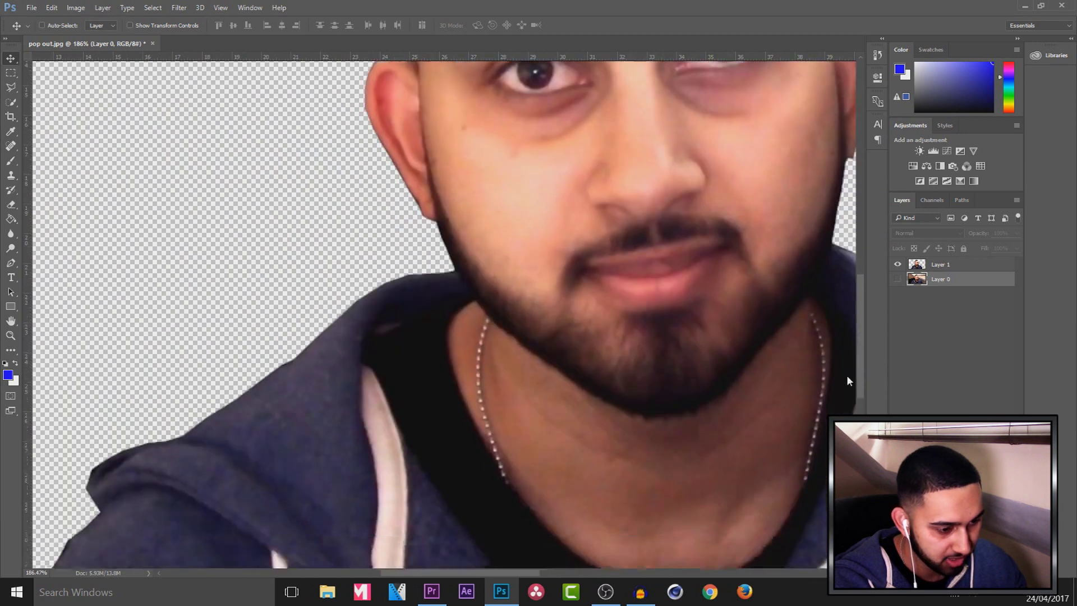
pyautogui.scroll(-3, 478, 433)
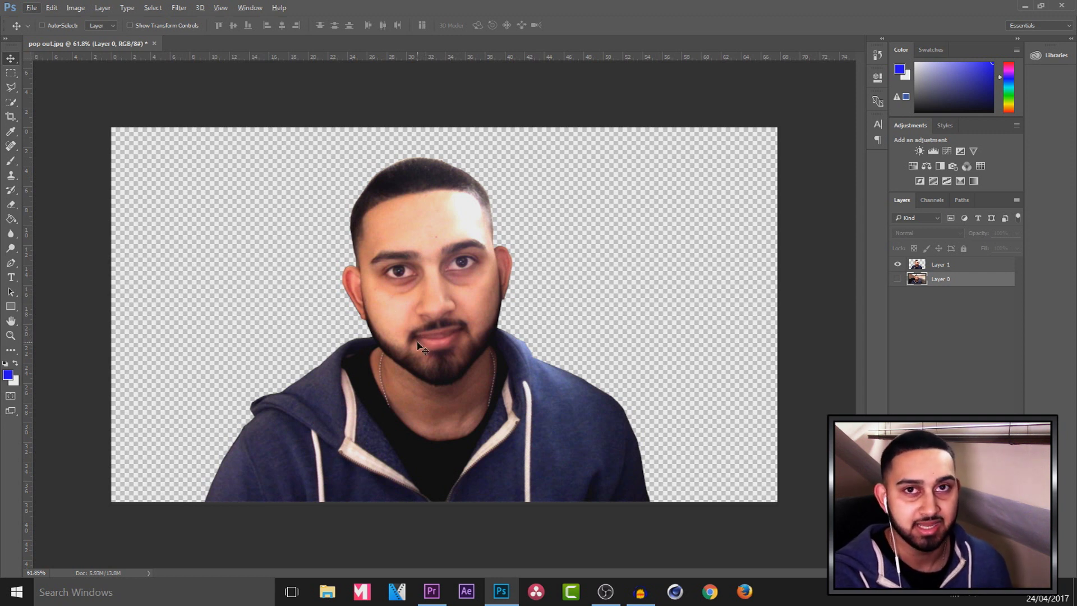
# Save the cut-out in PNG format under the name 'pop out'
pyautogui.click(31, 7)
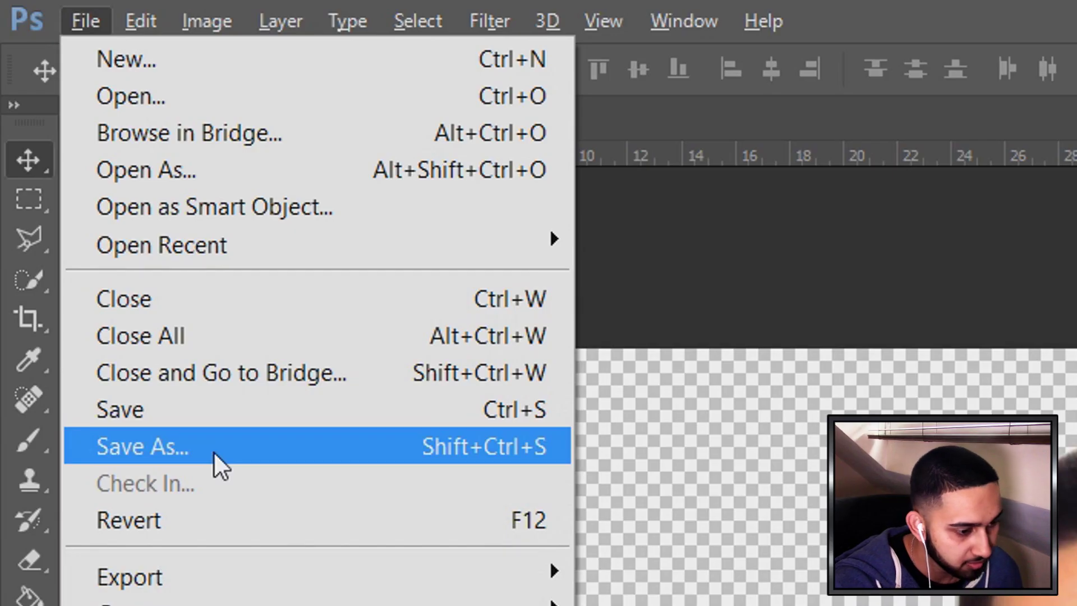
pyautogui.click(213, 451)
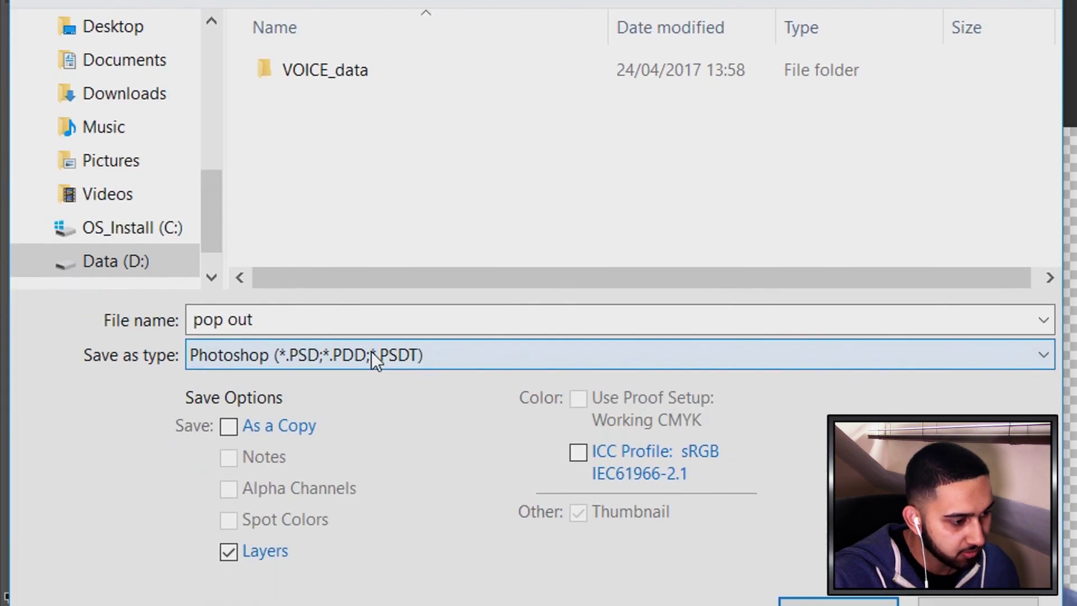
pyautogui.click(371, 443)
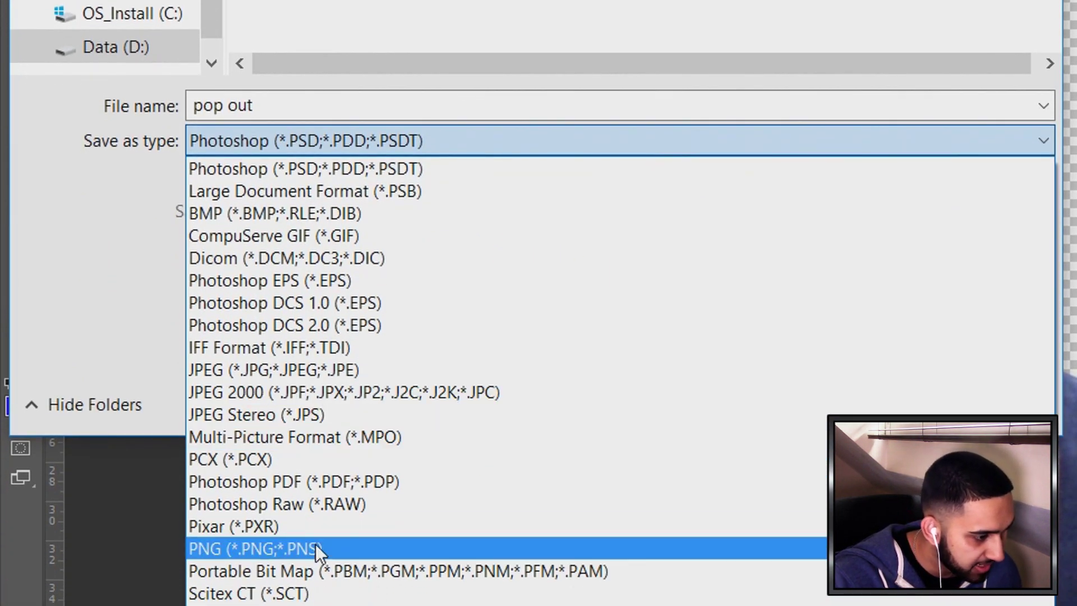
pyautogui.click(315, 583)
pyautogui.click(337, 409)
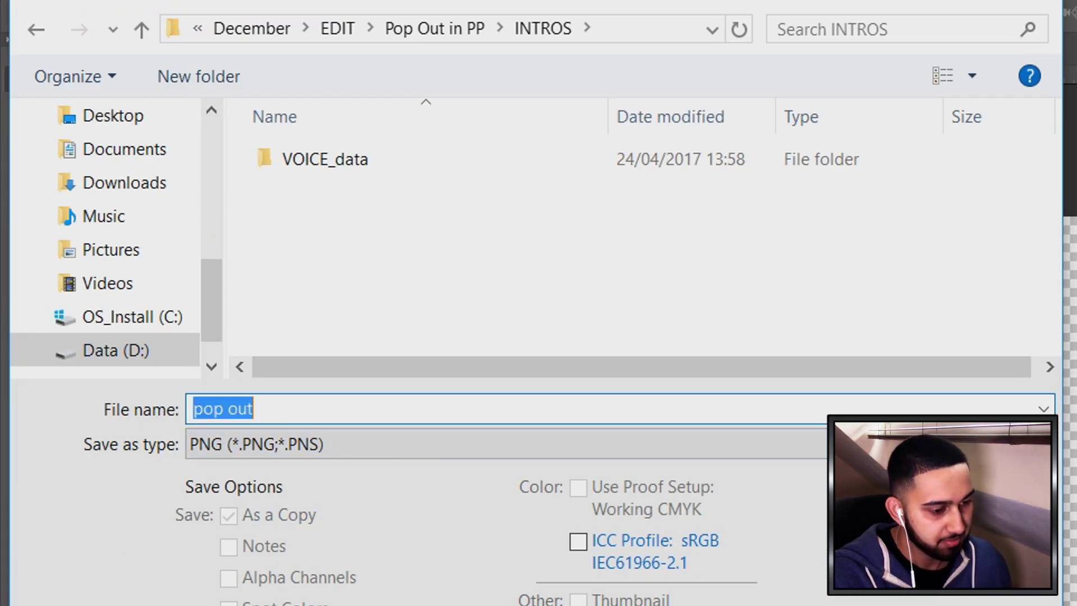
pyautogui.press('Return')
pyautogui.press('Return')
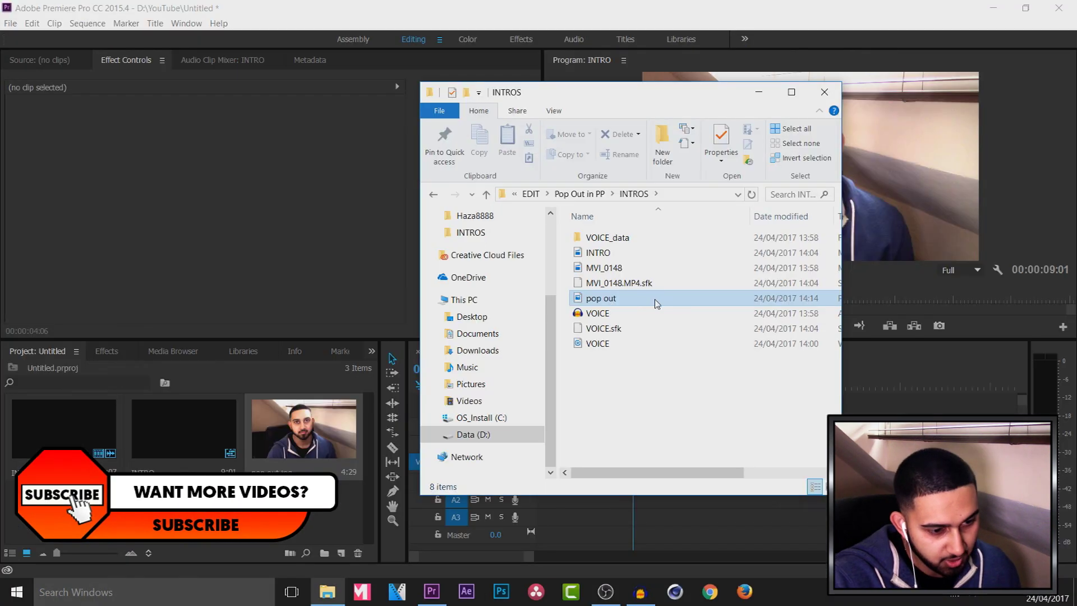
# Import pop out.png from Explorer and place it on V2 at 00:00:04:06 above INTRO.mp4
pyautogui.click(694, 299)
pyautogui.moveTo(679, 300); pyautogui.dragTo(66, 517)
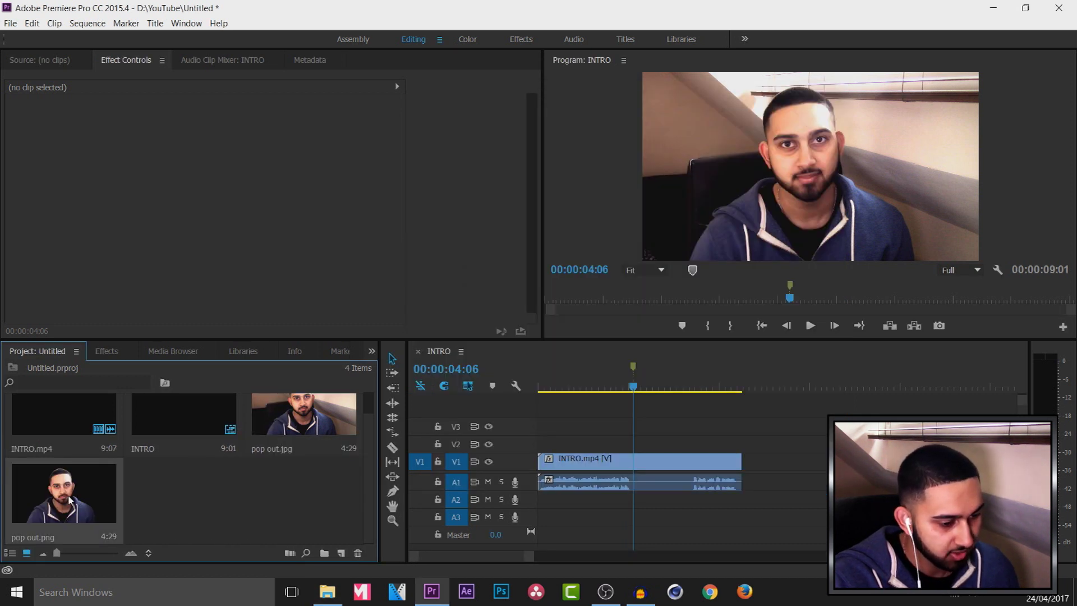
pyautogui.moveTo(77, 500); pyautogui.dragTo(636, 439)
pyautogui.moveTo(685, 252); pyautogui.dragTo(686, 247)
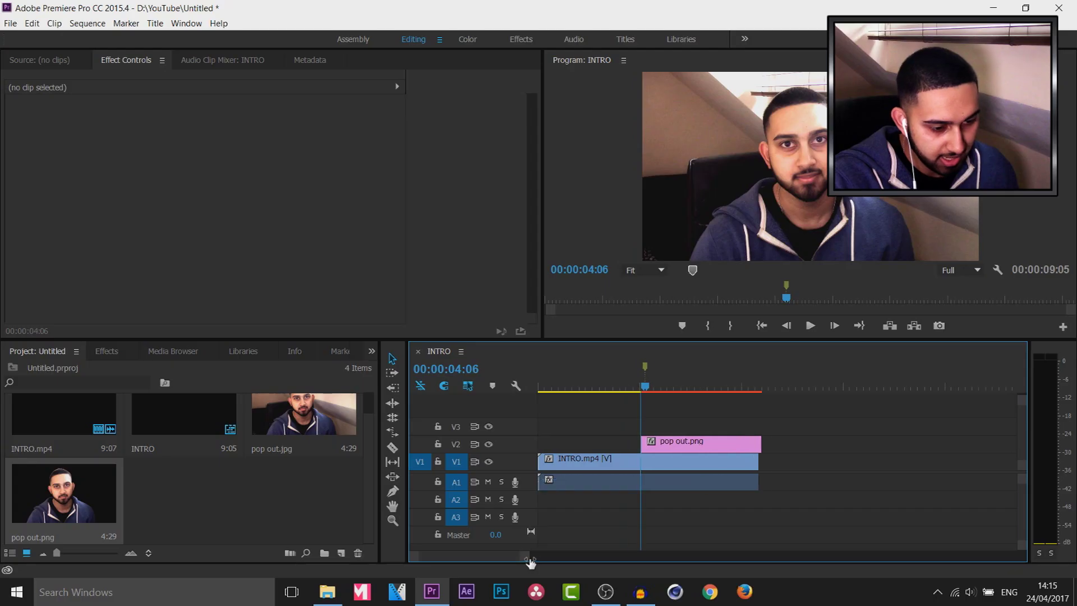
pyautogui.moveTo(530, 561)
pyautogui.mouseDown()
pyautogui.moveTo(505, 567)
pyautogui.moveTo(530, 568)
pyautogui.mouseUp()
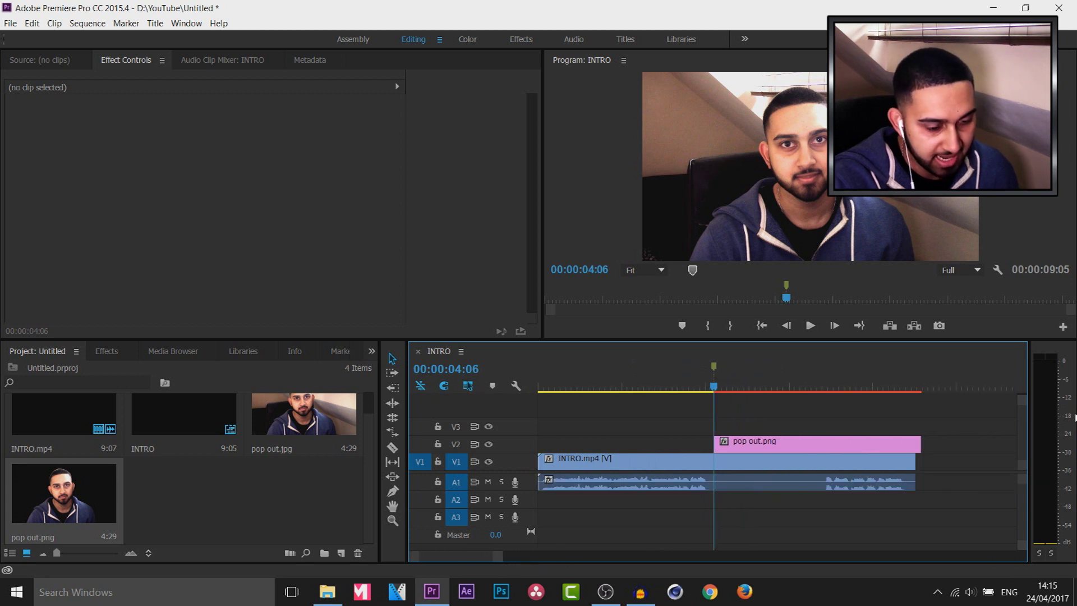
# Trim pop out.png on V2 to end at 00:00:06:18 and return the playhead to 04:06
pyautogui.click(875, 462)
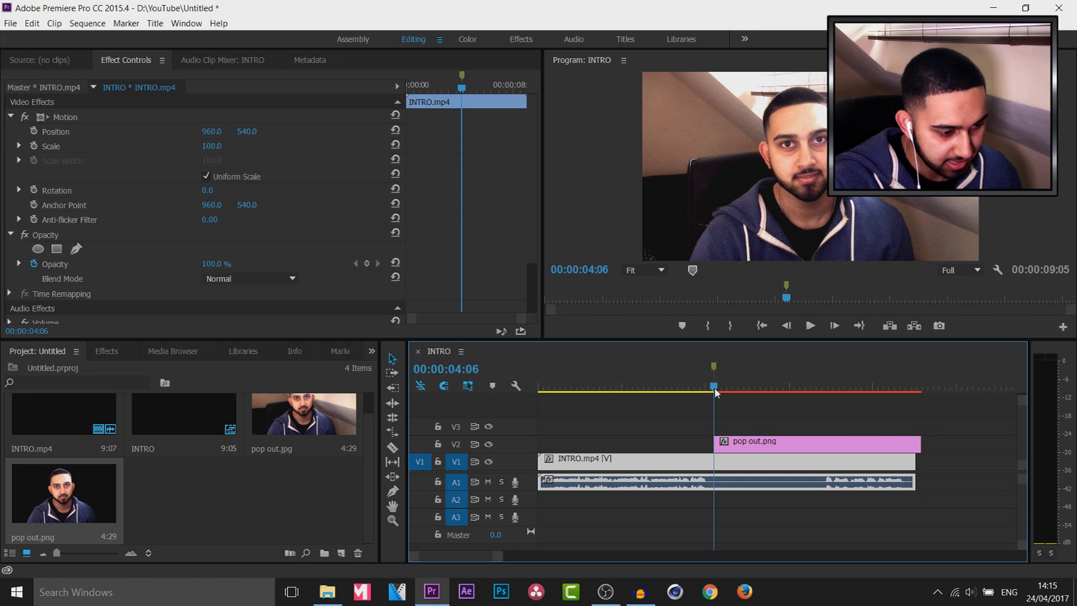
pyautogui.moveTo(715, 391); pyautogui.dragTo(814, 390)
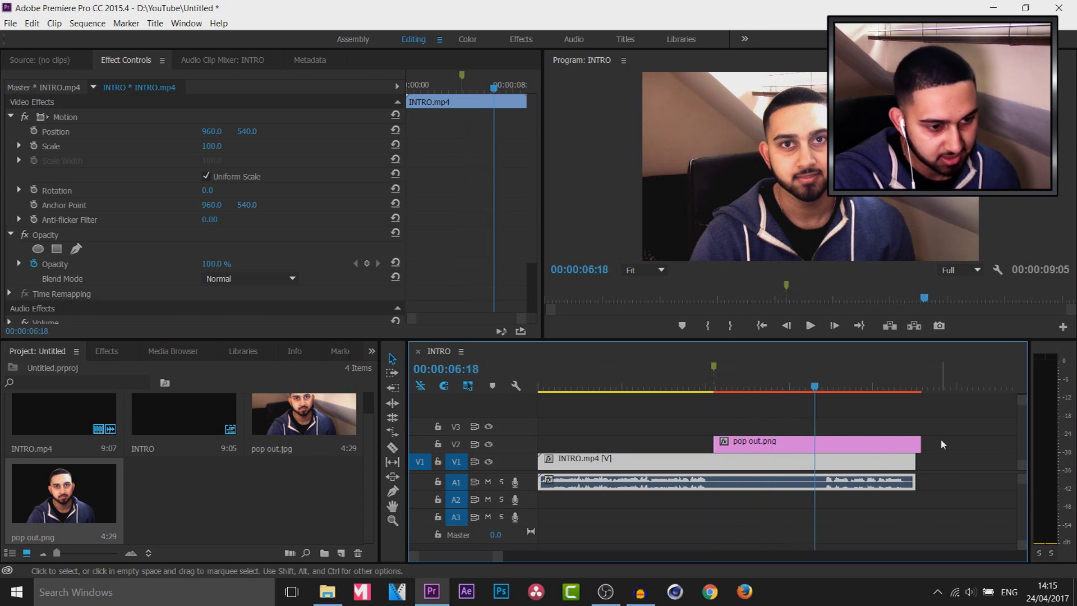
pyautogui.moveTo(921, 443); pyautogui.dragTo(815, 443)
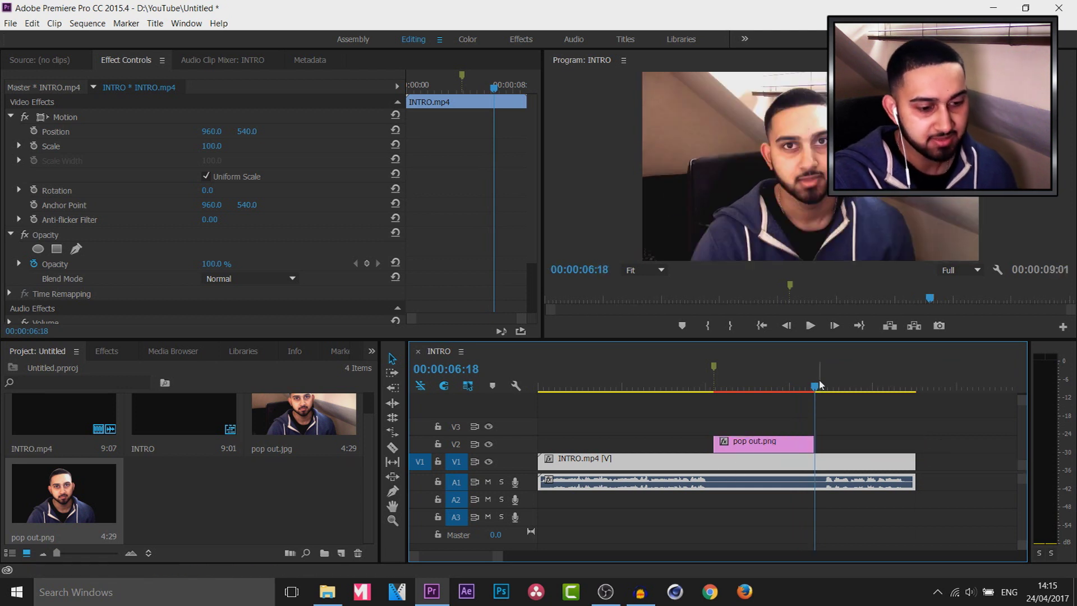
pyautogui.moveTo(816, 388); pyautogui.dragTo(772, 394)
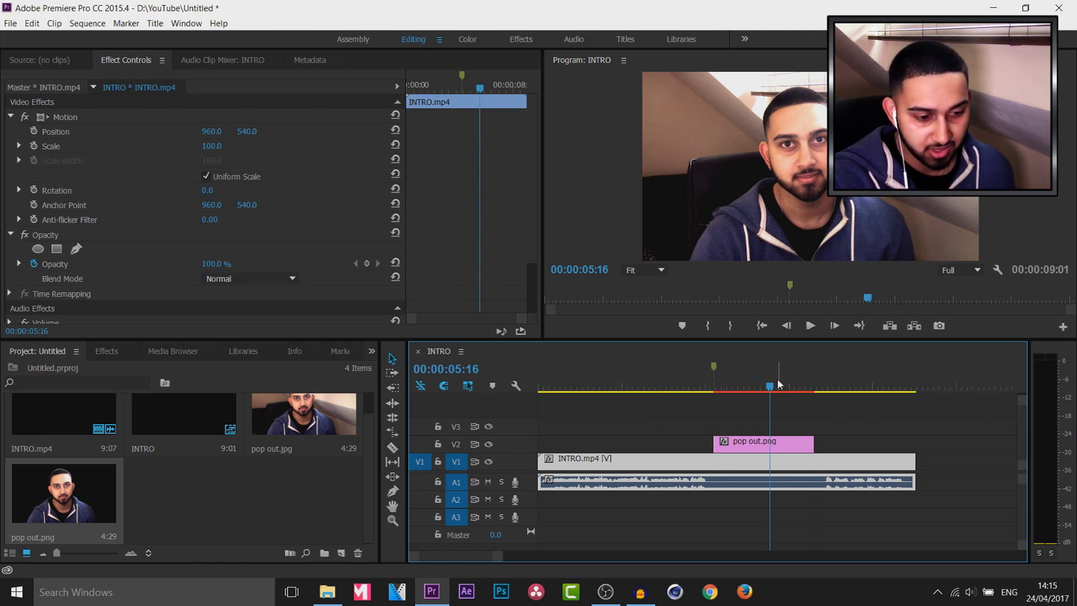
pyautogui.click(717, 372)
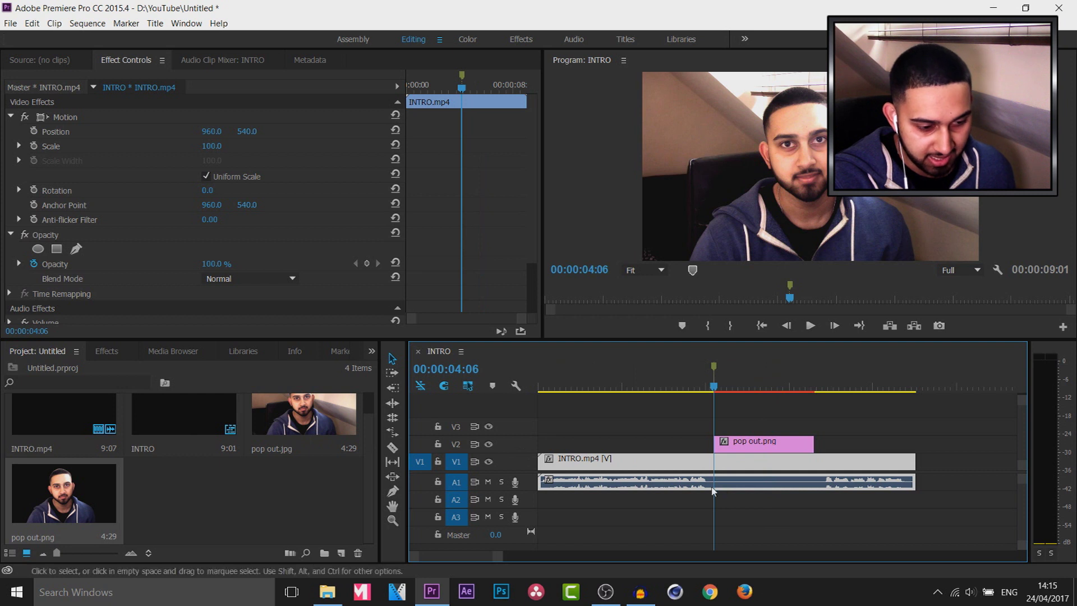
# Razor INTRO.mp4 at 04:06 and at the still's end, then delete the middle piece
pyautogui.press('c')
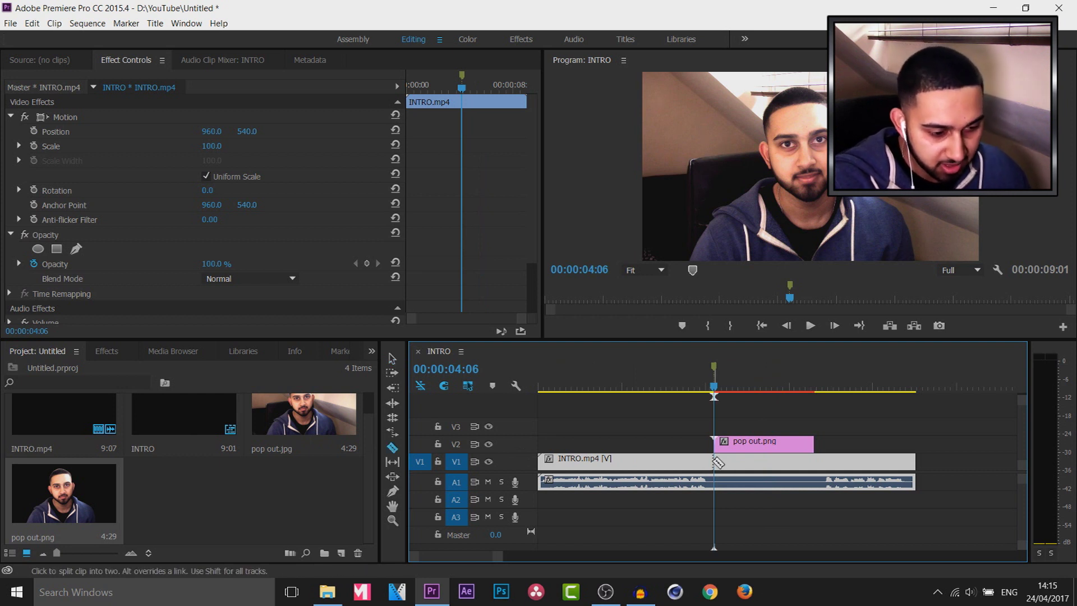
pyautogui.click(714, 461)
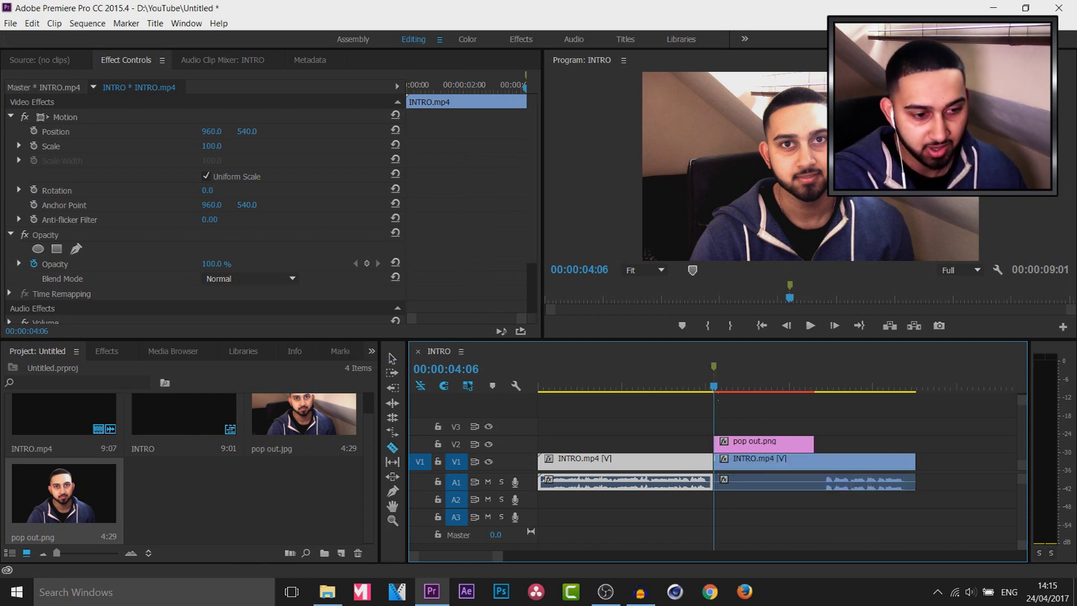
pyautogui.click(832, 387)
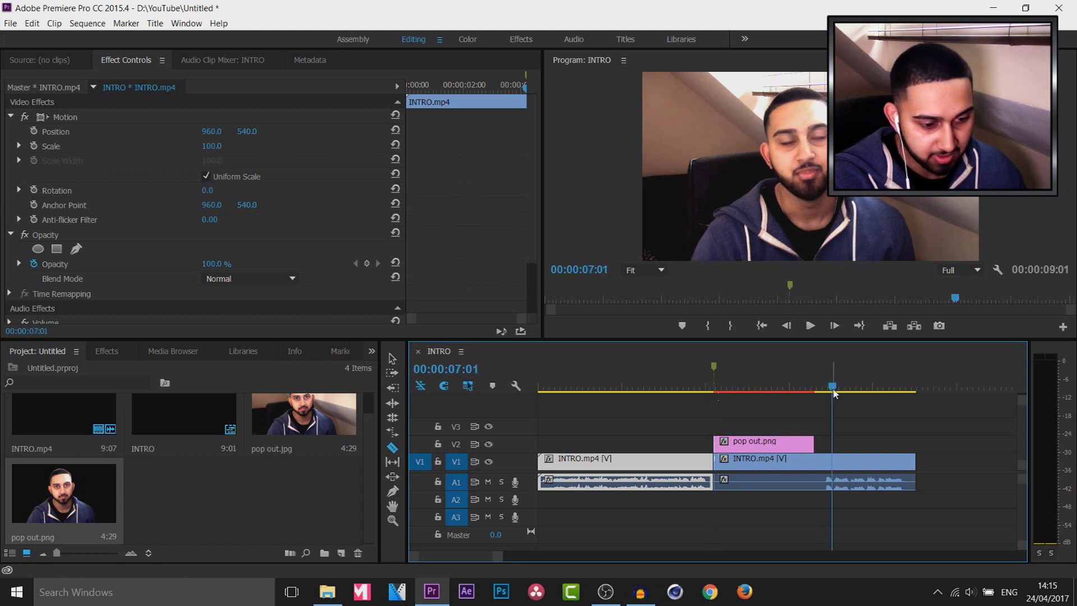
pyautogui.press('alt')
pyautogui.click(817, 464)
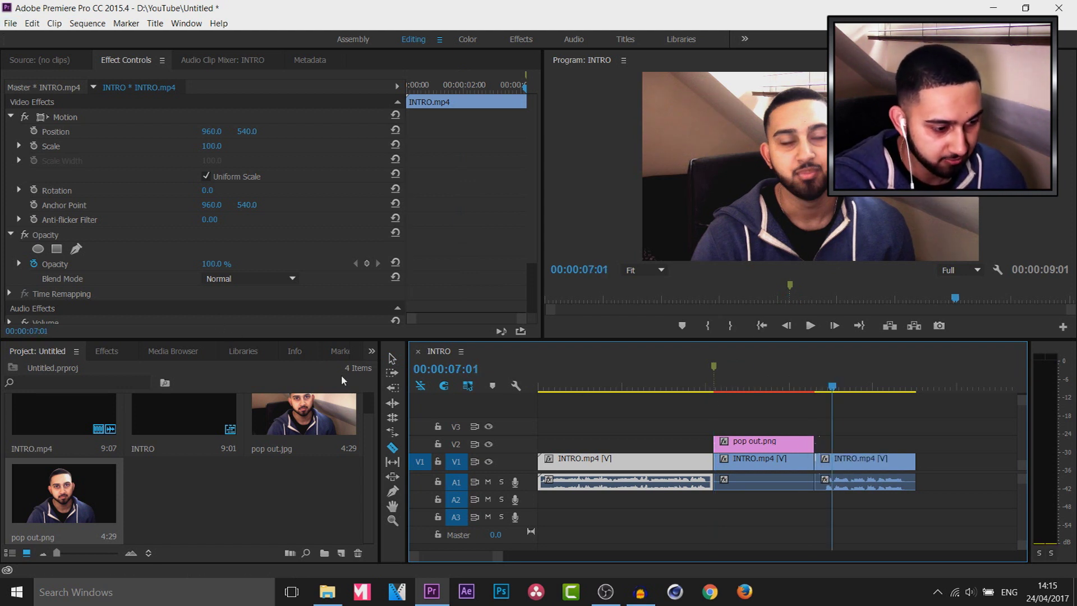
pyautogui.click(392, 358)
pyautogui.click(737, 461)
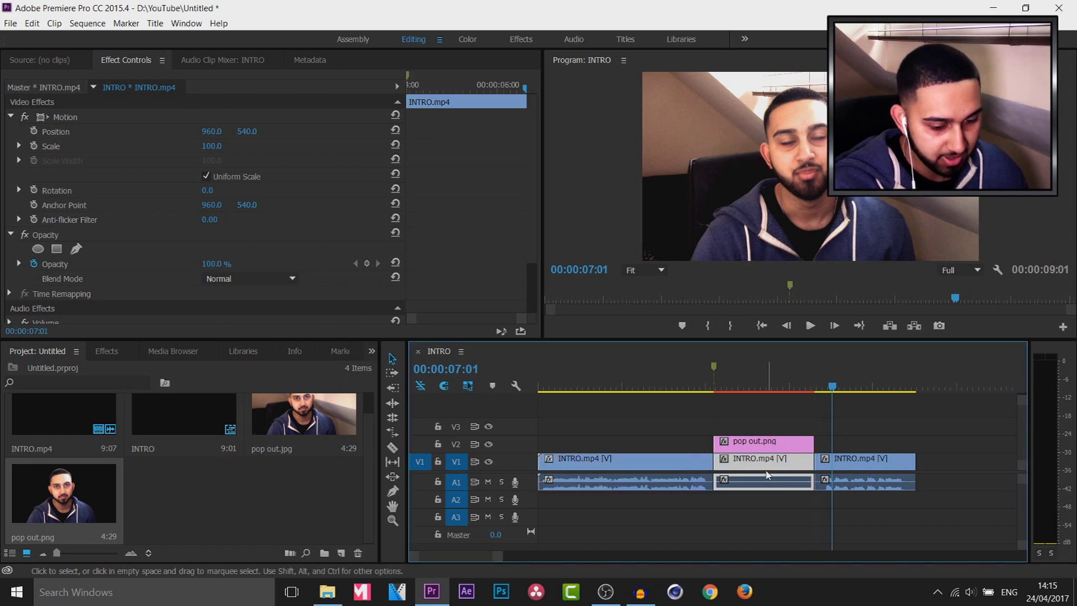
pyautogui.press('Delete')
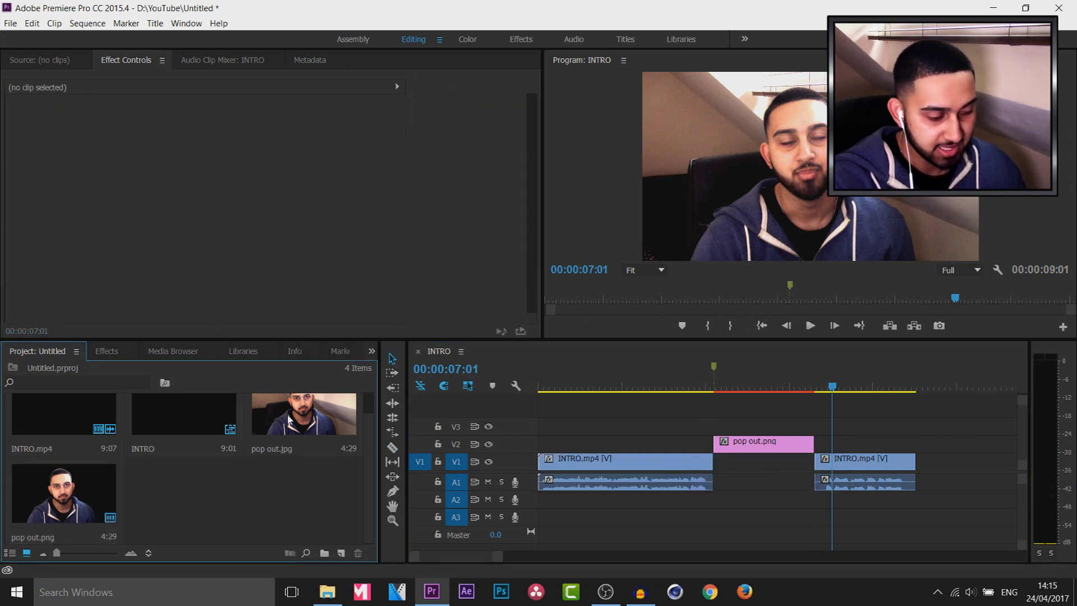
# Add pop out.jpg, trim it to end with pop out.png, and drop it into the V1 gap
pyautogui.scroll(1, 309, 463)
pyautogui.moveTo(303, 429); pyautogui.dragTo(721, 426)
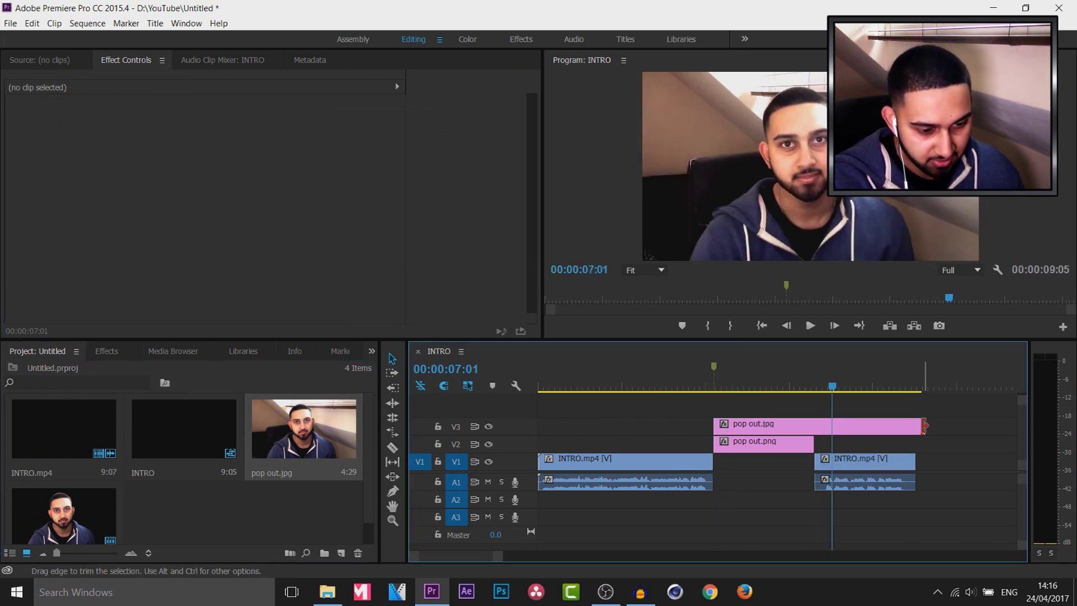
pyautogui.moveTo(925, 425); pyautogui.dragTo(814, 425)
pyautogui.moveTo(741, 431); pyautogui.dragTo(742, 470)
pyautogui.moveTo(724, 387)
pyautogui.mouseDown()
pyautogui.moveTo(711, 387)
pyautogui.moveTo(797, 387)
pyautogui.moveTo(718, 387)
pyautogui.mouseUp()
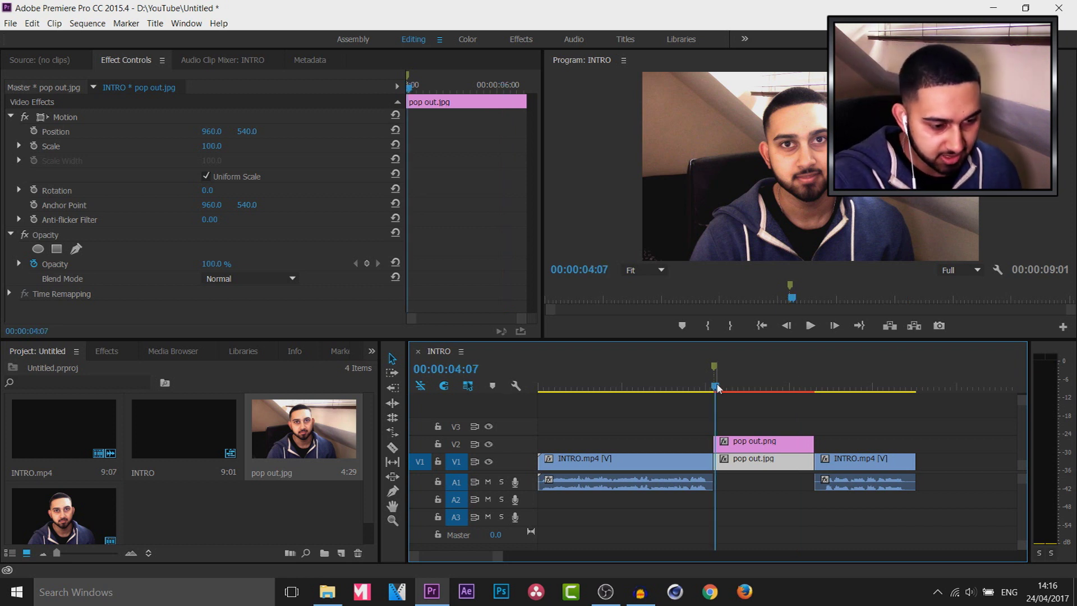
# Select pop out.png and set a Scale keyframe at 100 at its start
pyautogui.click(754, 443)
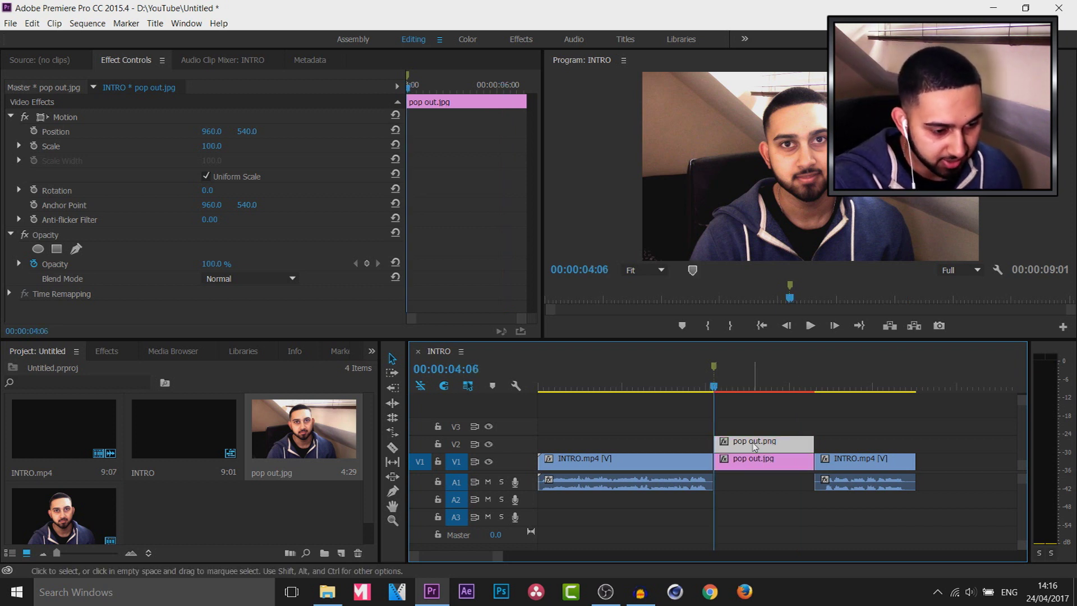
pyautogui.moveTo(715, 387); pyautogui.dragTo(717, 388)
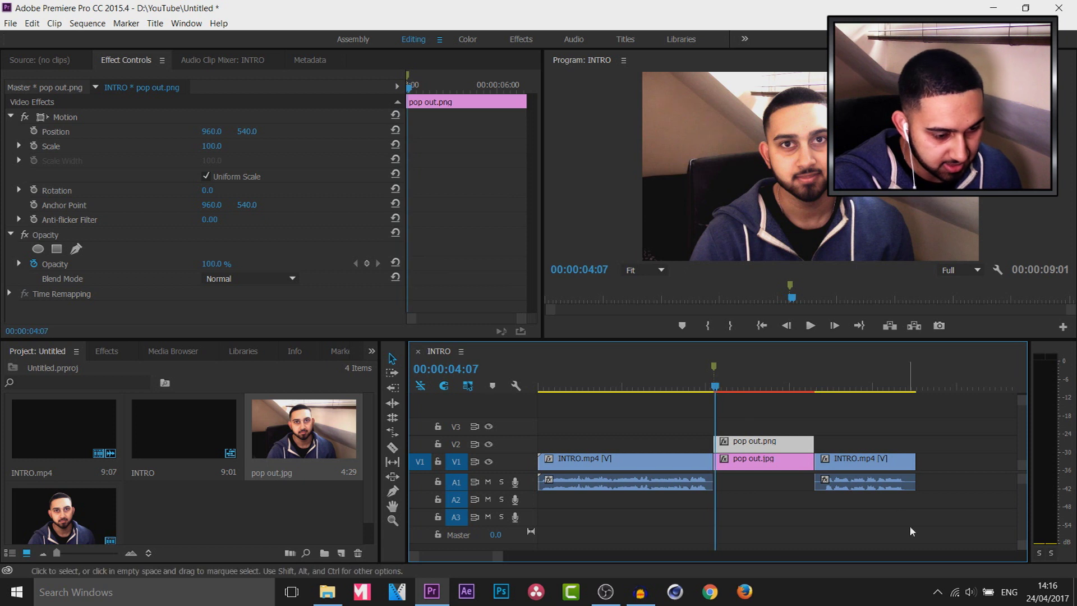
pyautogui.moveTo(503, 556); pyautogui.dragTo(494, 558)
pyautogui.press('Left')
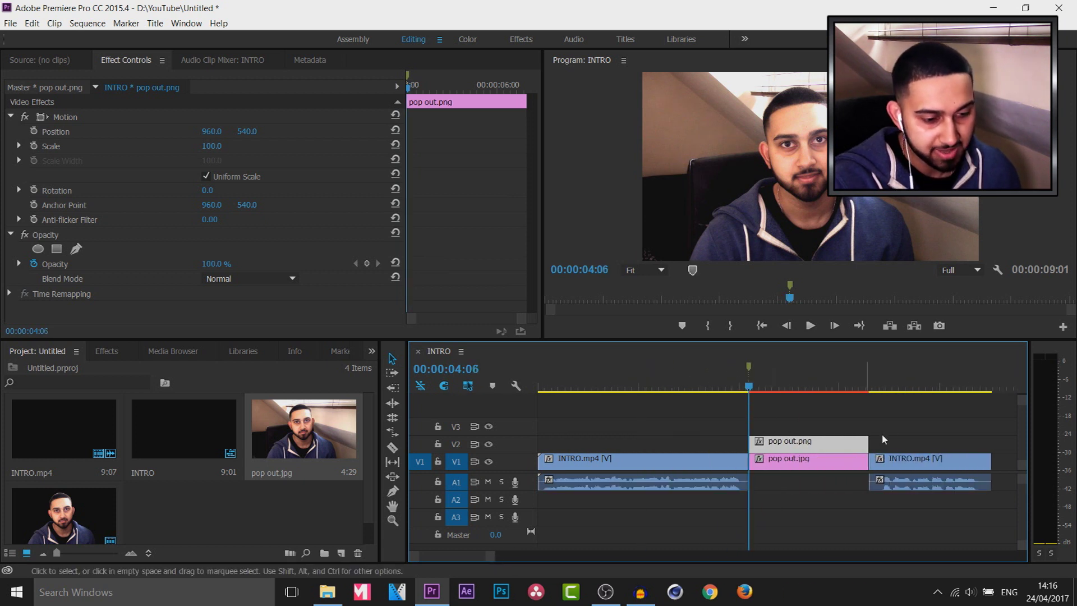
pyautogui.click(870, 389)
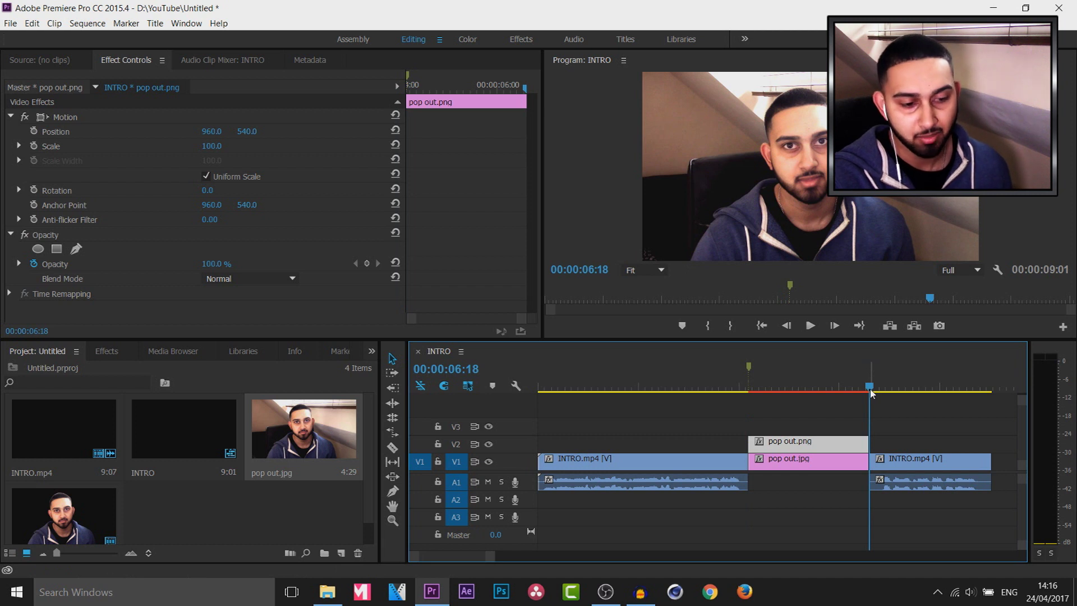
pyautogui.moveTo(871, 391); pyautogui.dragTo(881, 391)
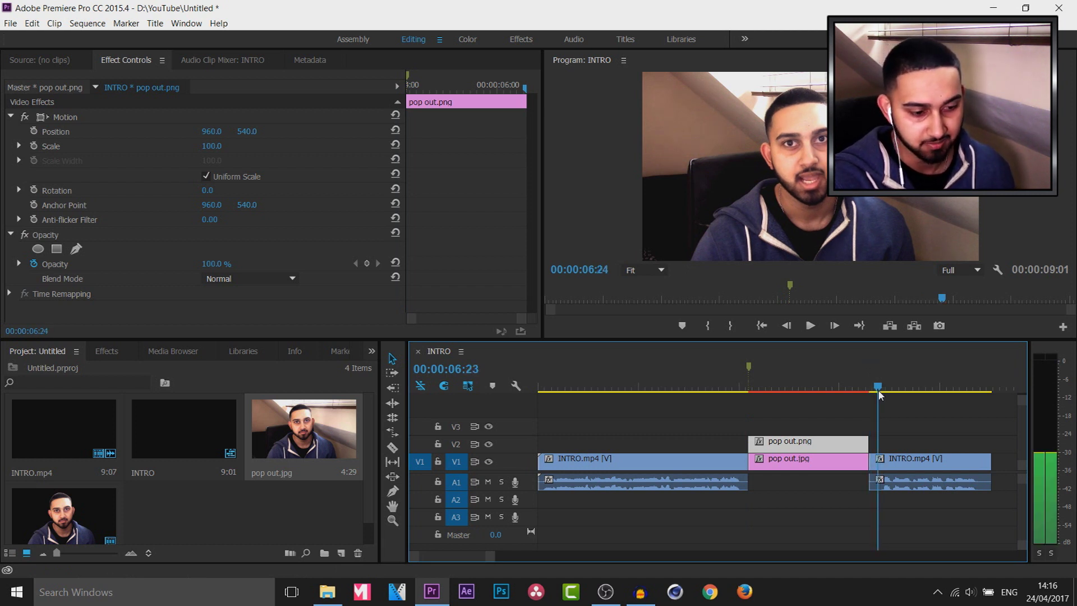
pyautogui.press('Up')
pyautogui.press('Up')
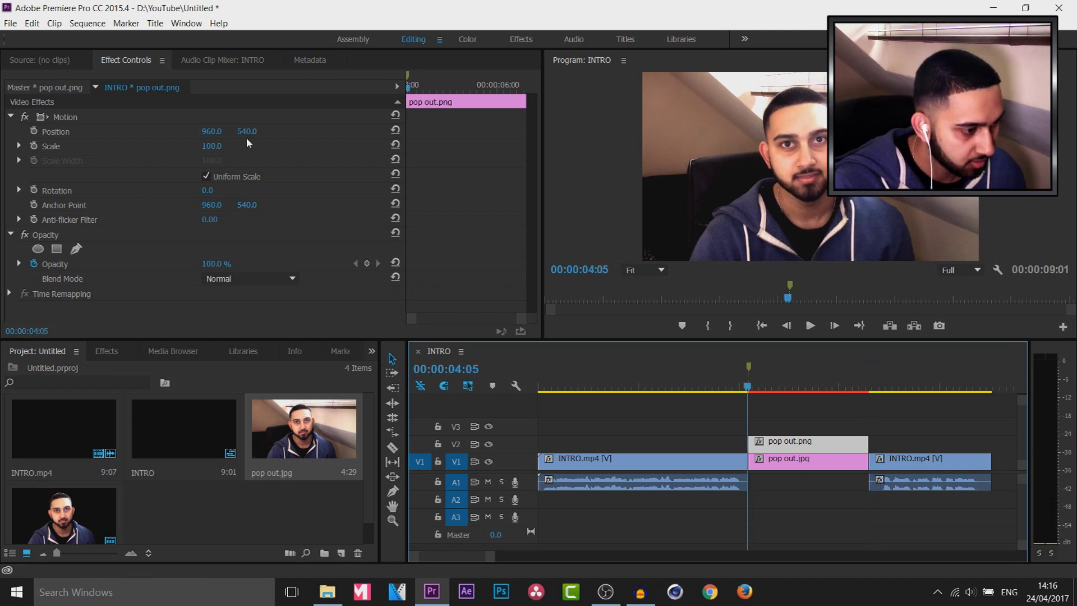
pyautogui.click(35, 146)
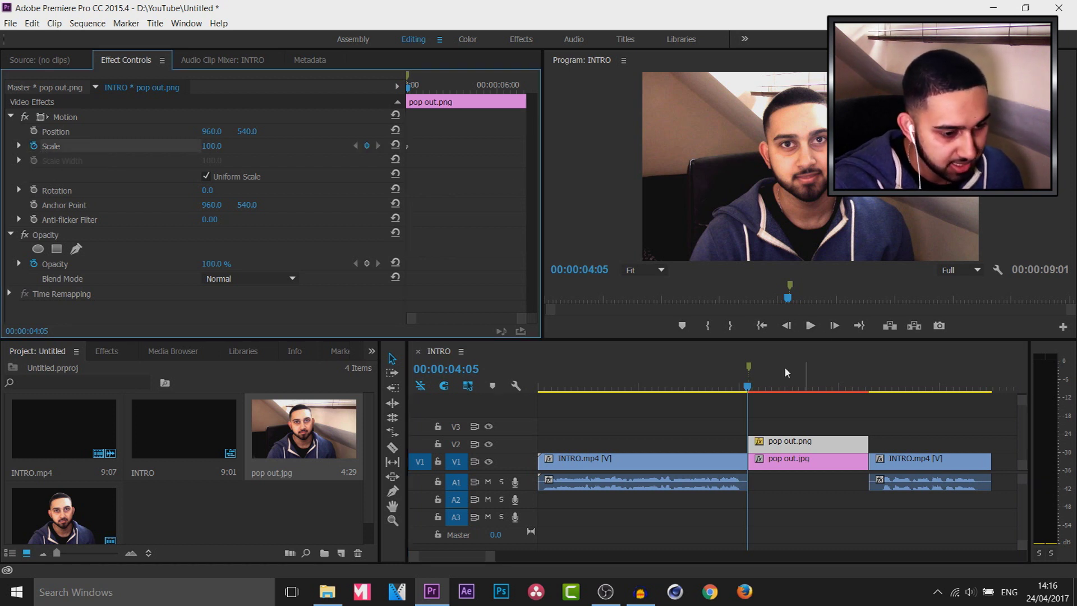
# Raise pop out.png's Scale to 115 near the still's end and play back the pop-out
pyautogui.moveTo(749, 378); pyautogui.dragTo(871, 394)
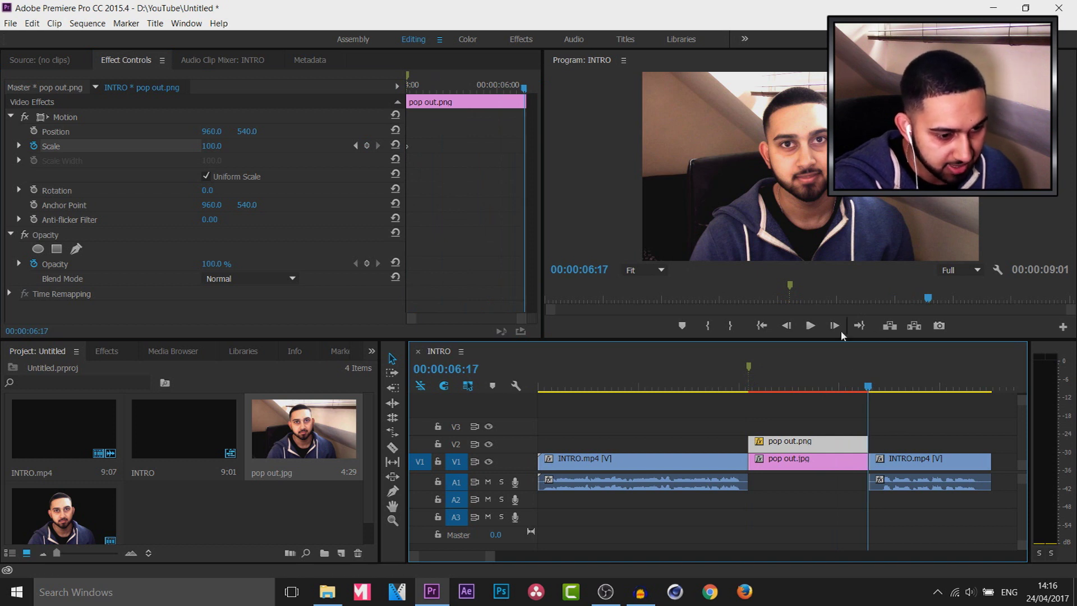
pyautogui.click(786, 325)
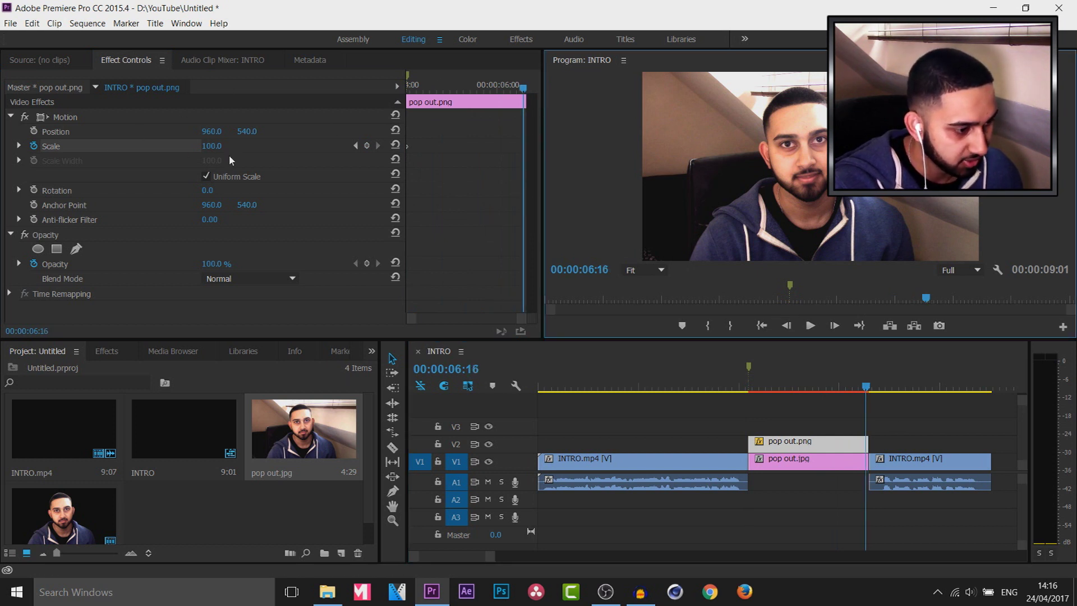
pyautogui.moveTo(230, 160); pyautogui.dragTo(286, 182)
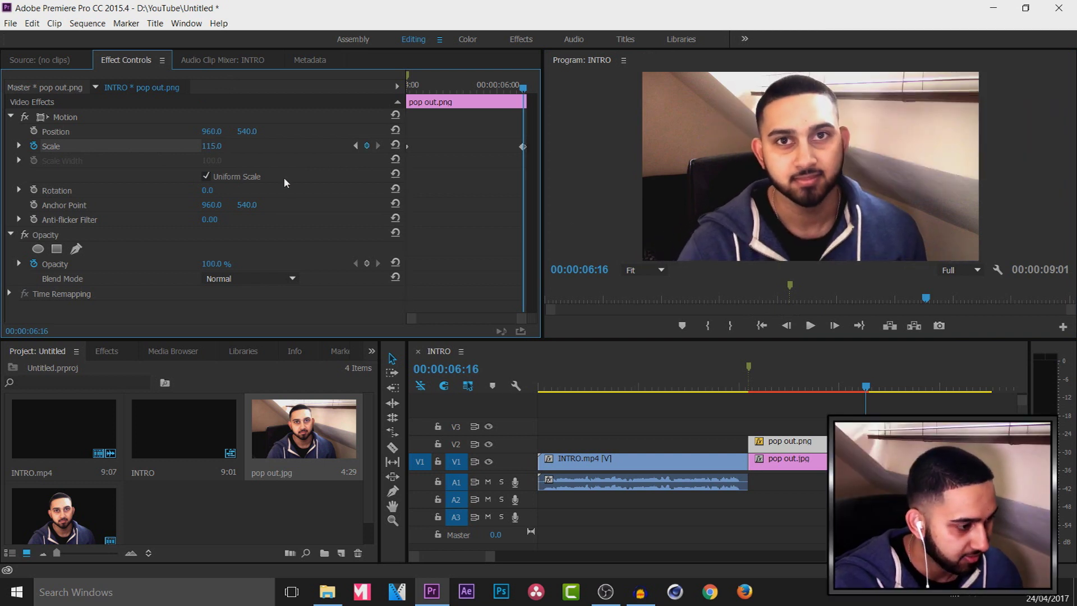
pyautogui.click(735, 388)
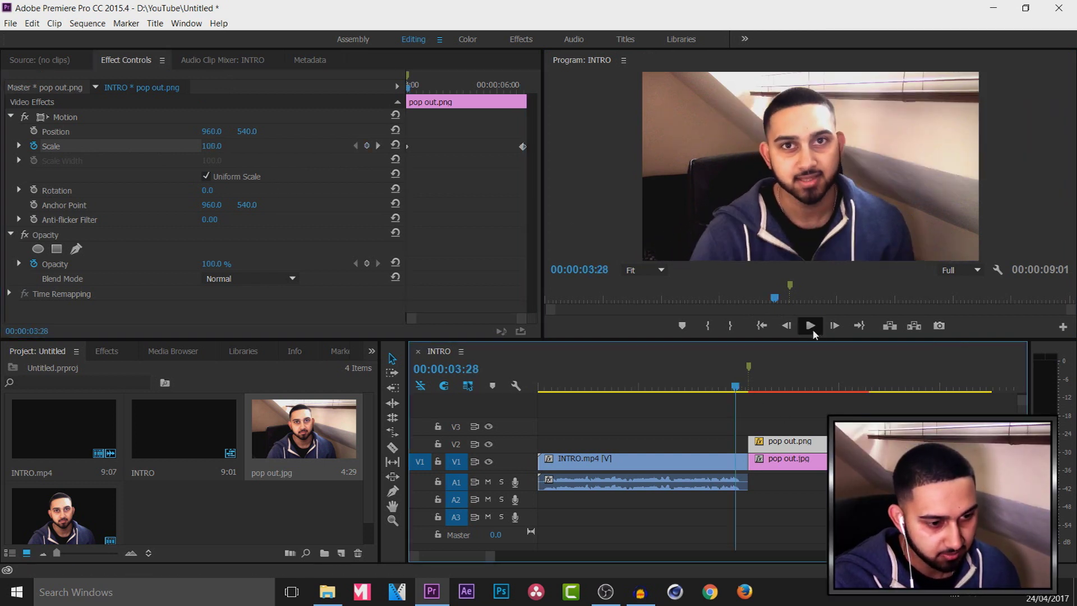
pyautogui.click(811, 327)
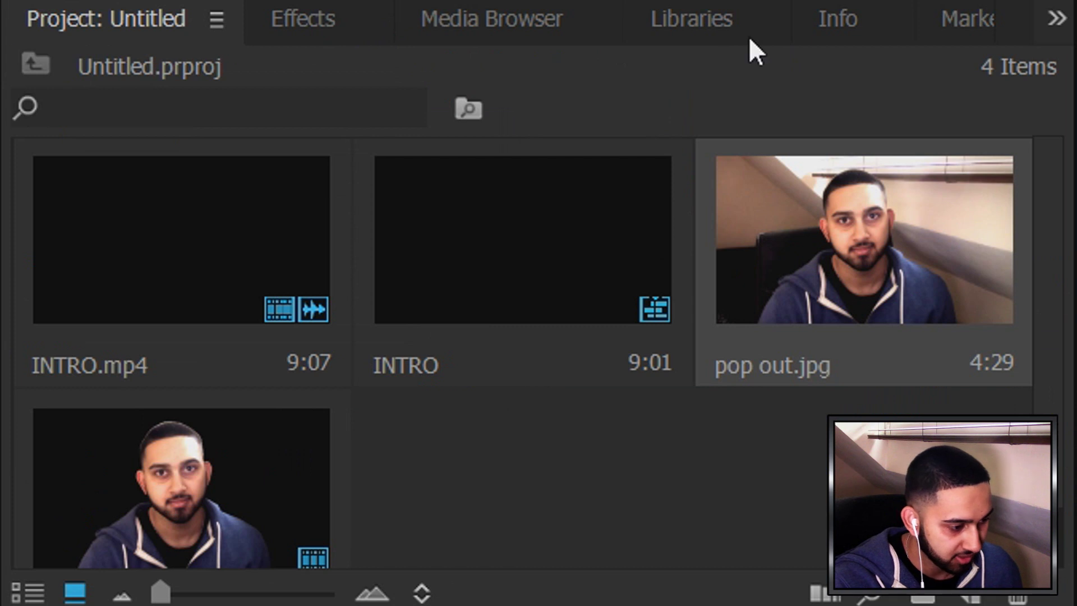
# Apply Gaussian Blur from Video Effects > Blur & Sharpen to the pop out.jpg clip on V1
pyautogui.click(312, 17)
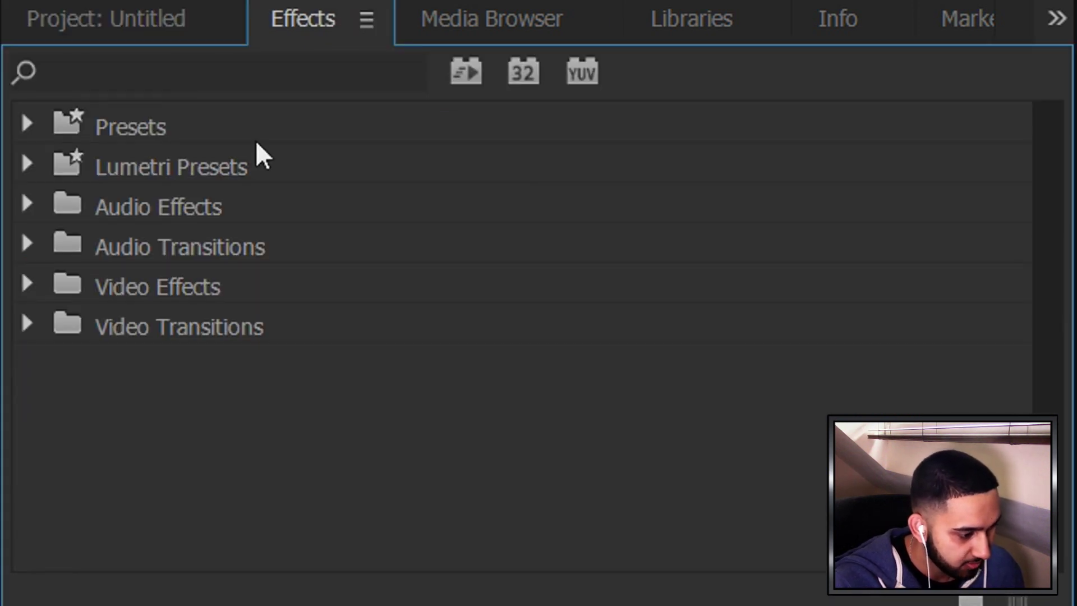
pyautogui.click(24, 291)
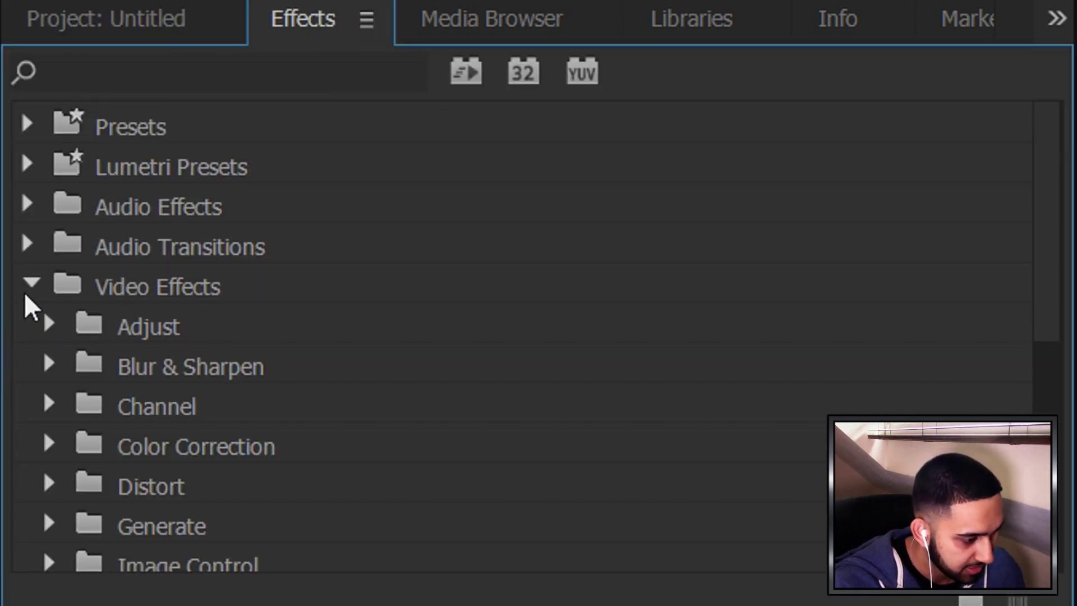
pyautogui.scroll(-1, 112, 335)
pyautogui.click(54, 333)
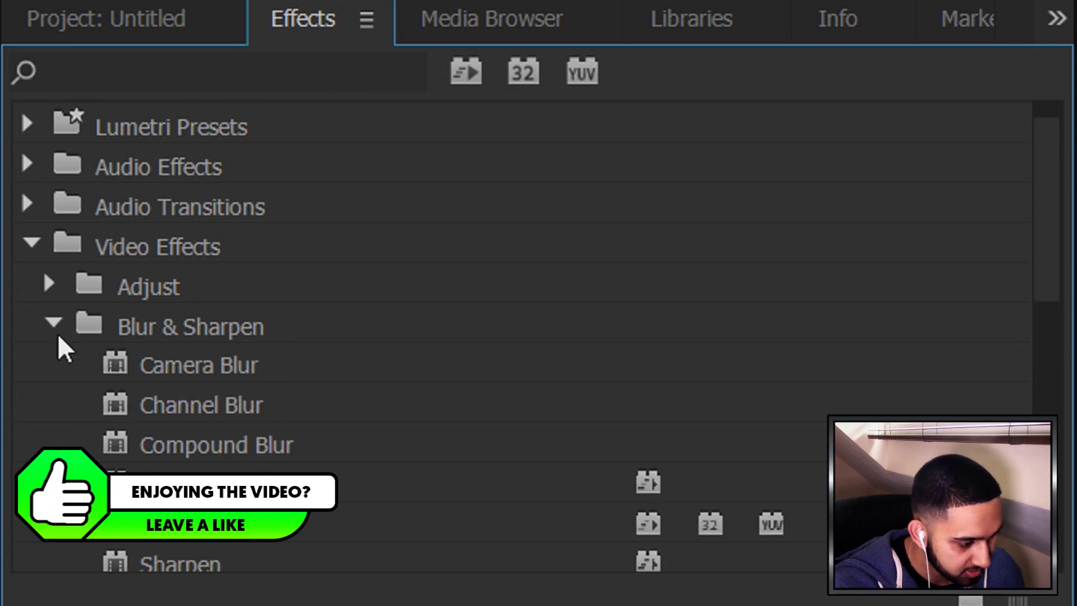
pyautogui.scroll(-2, 169, 393)
pyautogui.scroll(-1, 392, 464)
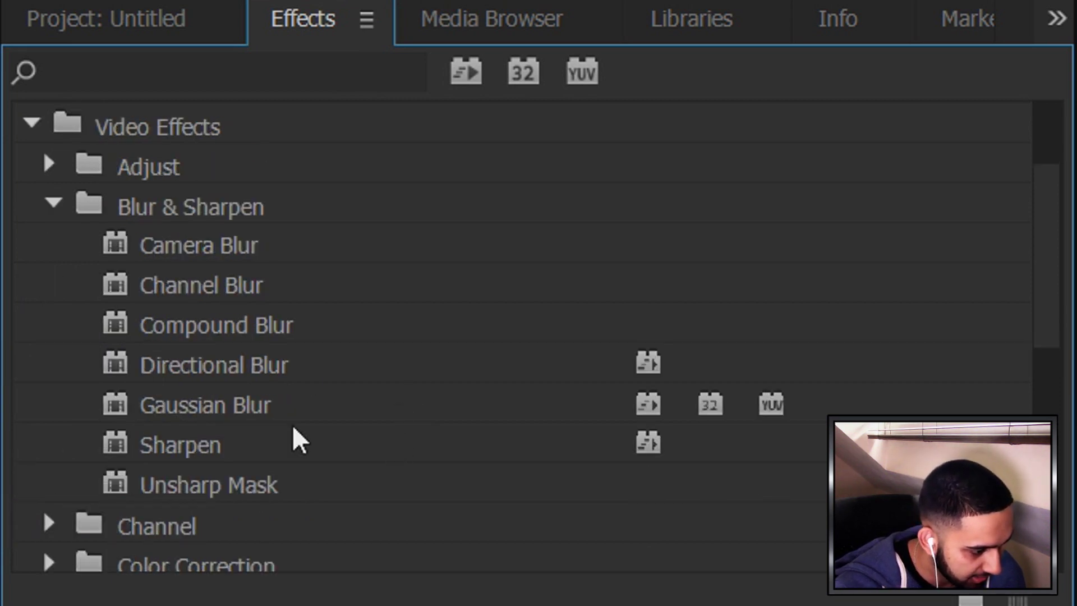
pyautogui.click(207, 405)
pyautogui.moveTo(66, 486); pyautogui.dragTo(800, 461)
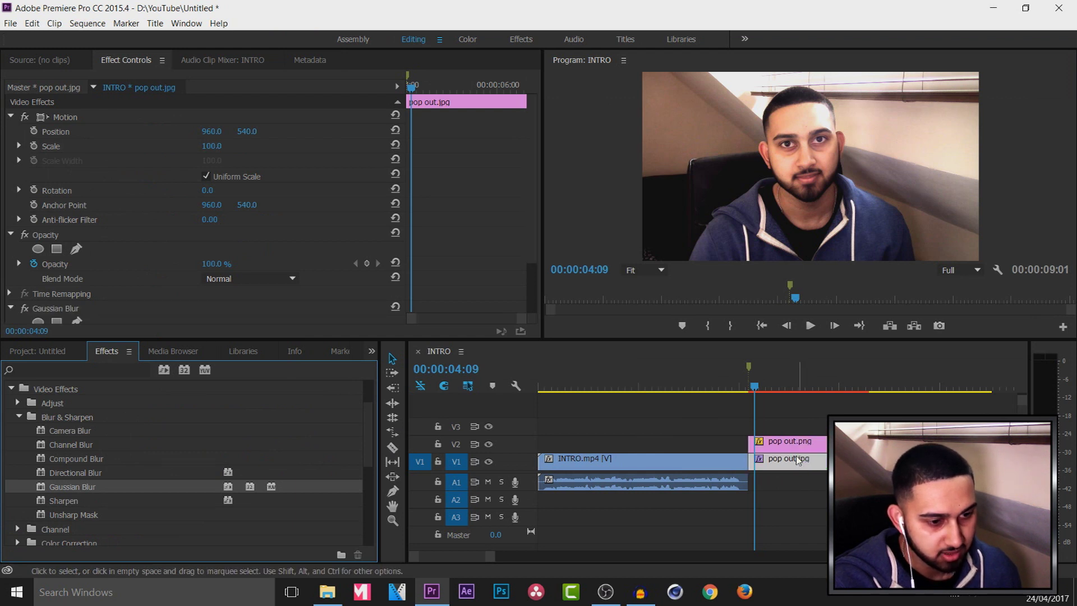
pyautogui.click(772, 384)
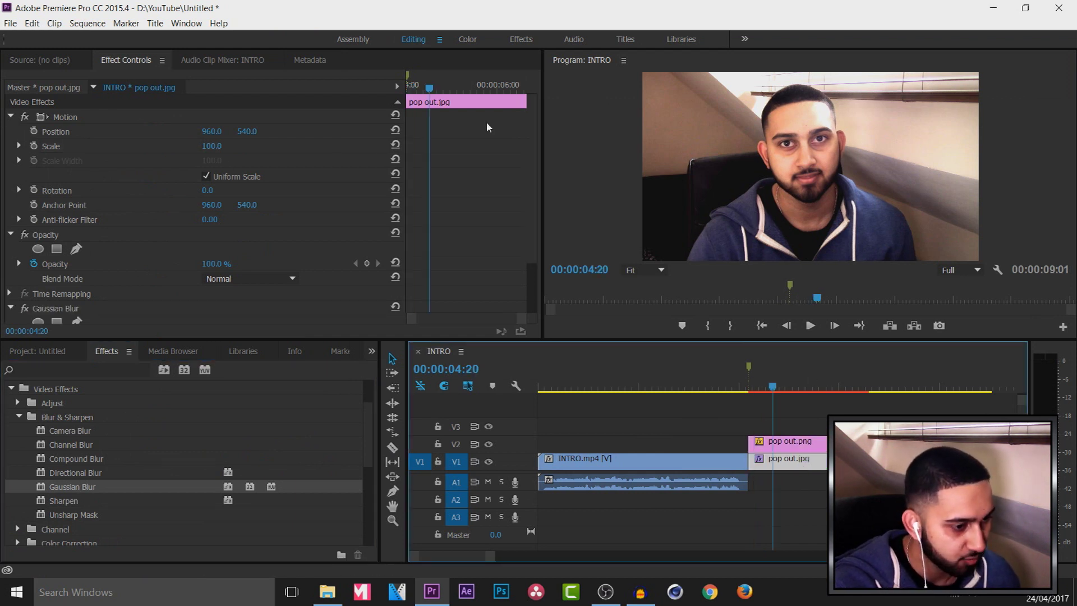
# Keyframe Blurriness from 0 at the still's start to 100 at 00:00:06:16
pyautogui.scroll(-3, 537, 197)
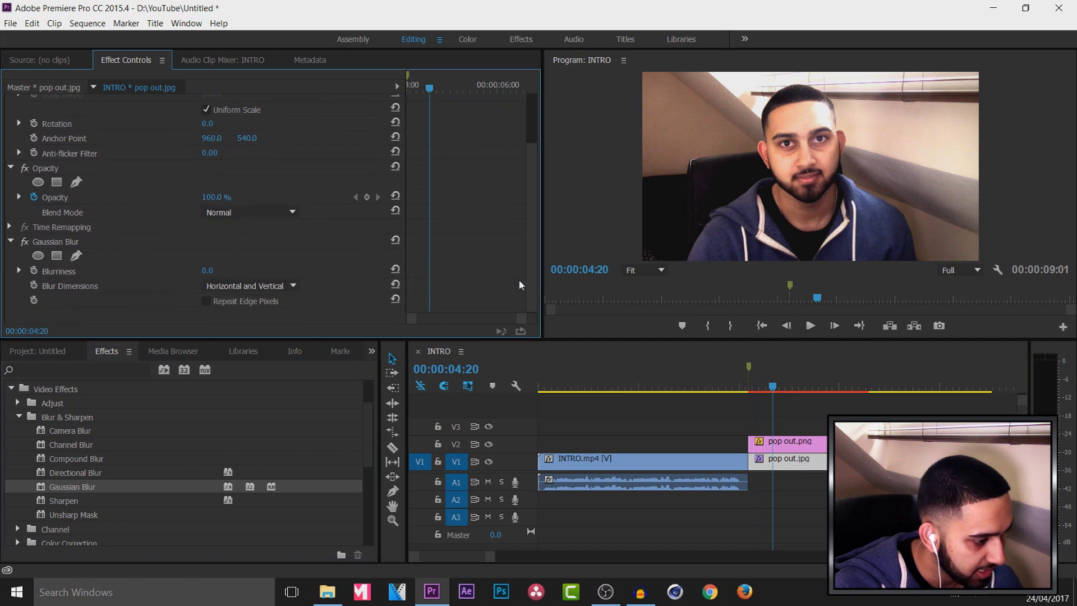
pyautogui.press('Up')
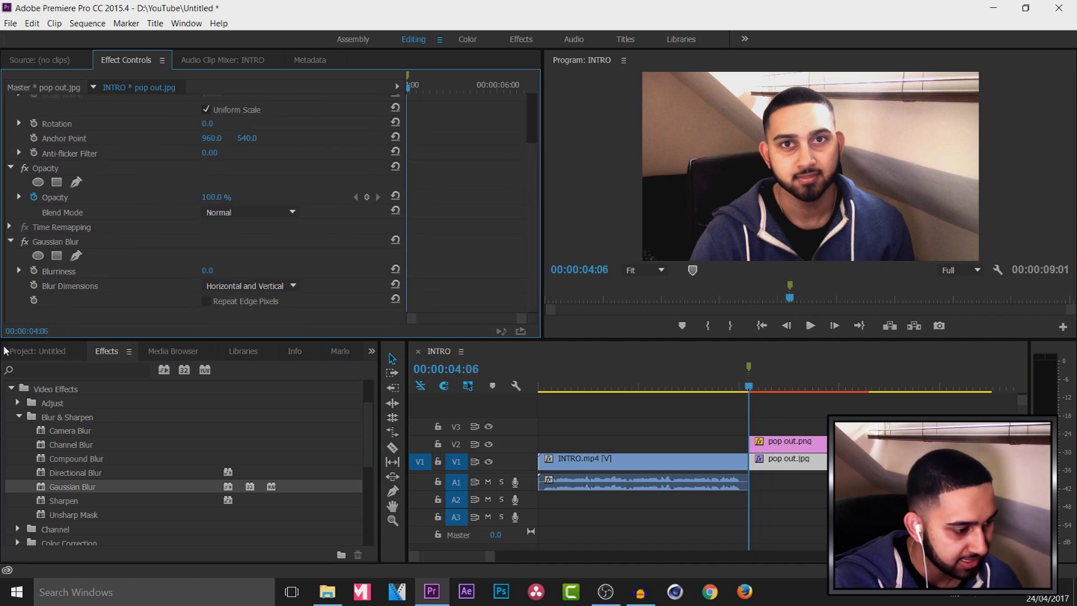
pyautogui.click(34, 271)
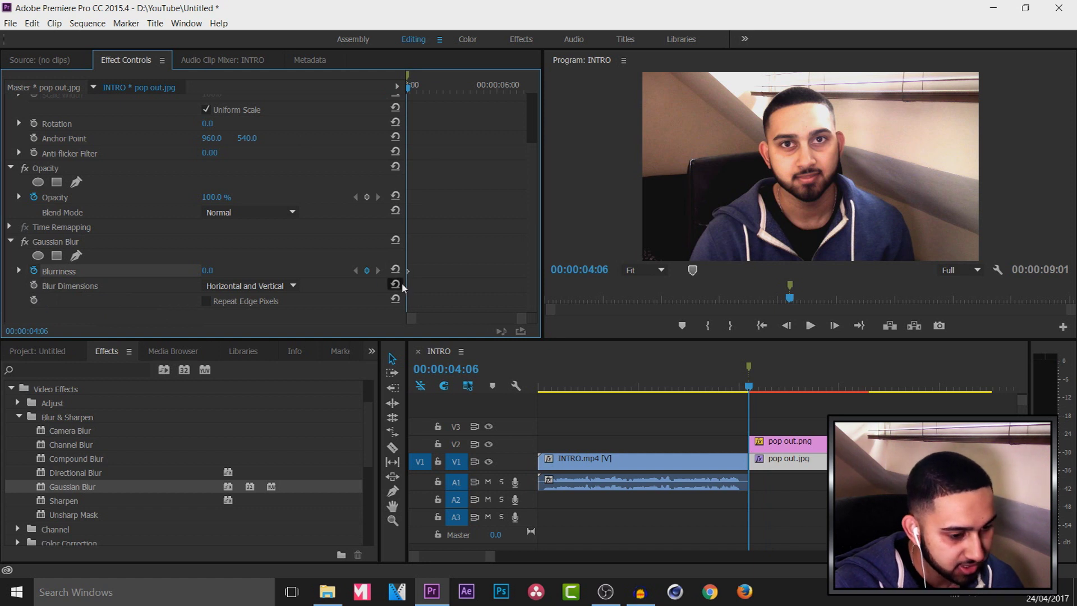
pyautogui.moveTo(753, 390); pyautogui.dragTo(868, 390)
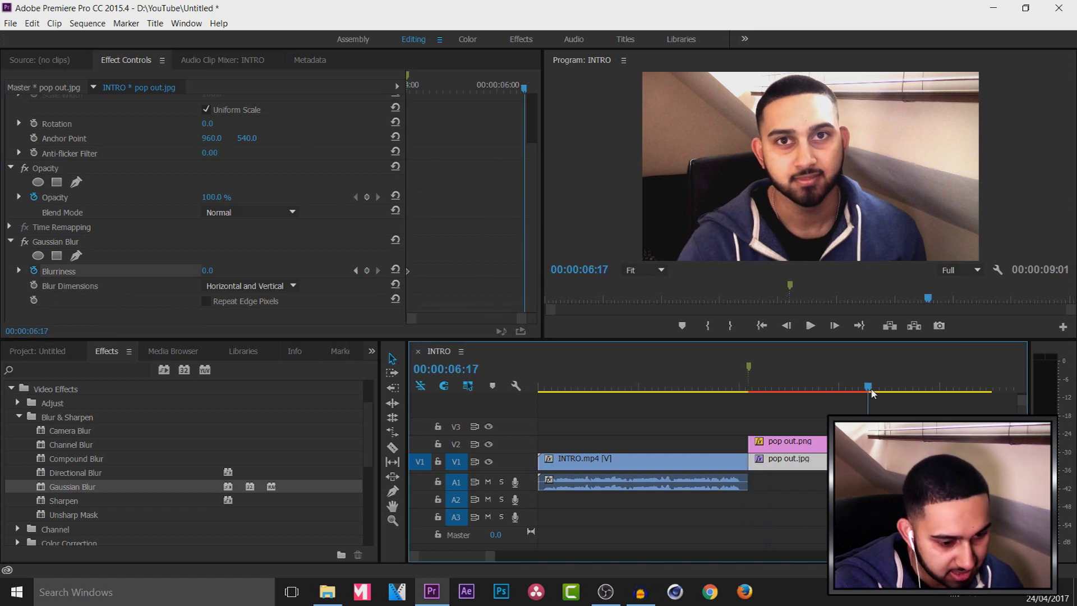
pyautogui.click(786, 326)
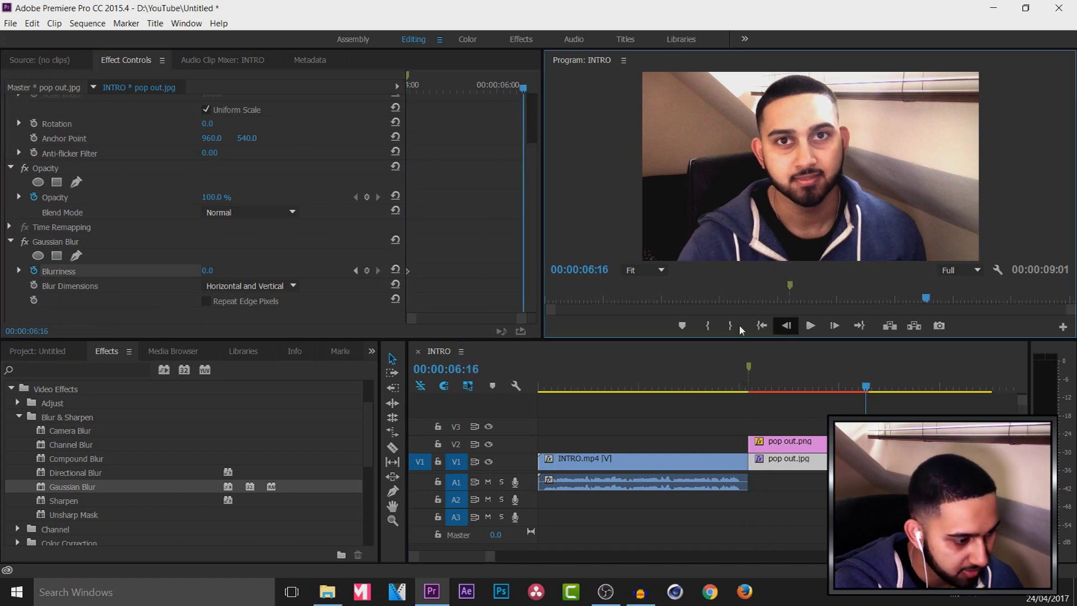
pyautogui.click(220, 267)
pyautogui.write('100')
pyautogui.press('Return')
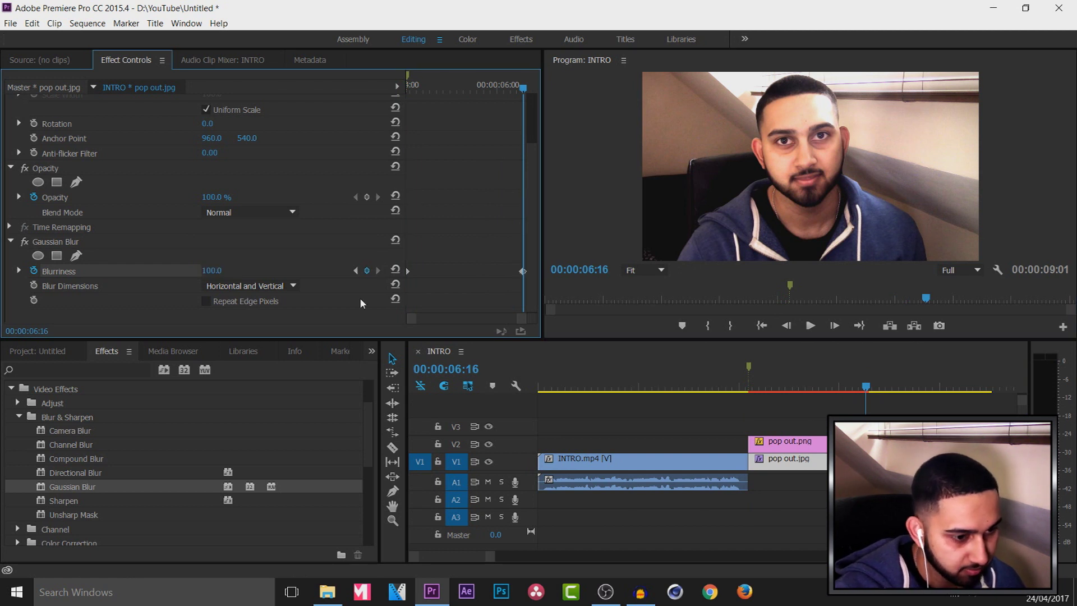
# Play back from before the still to preview the blur ramp
pyautogui.click(738, 387)
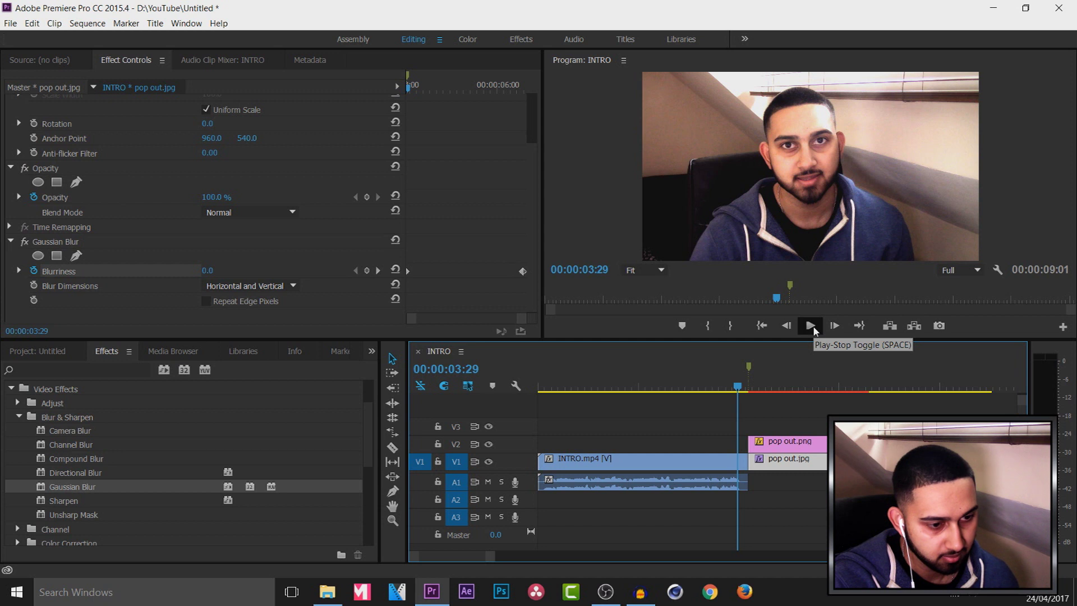
pyautogui.click(810, 326)
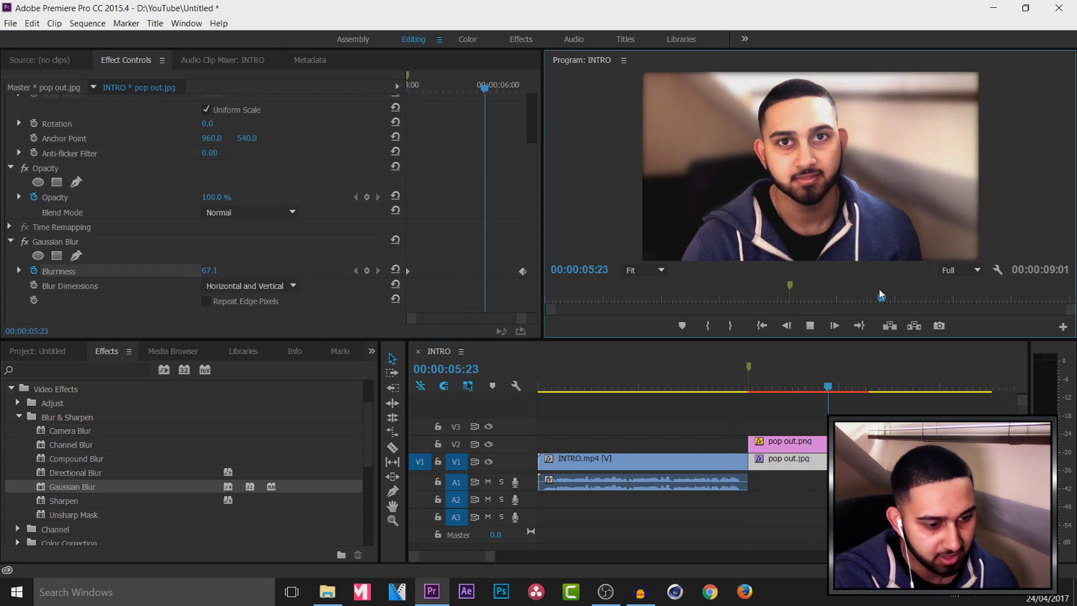
pyautogui.press('space')
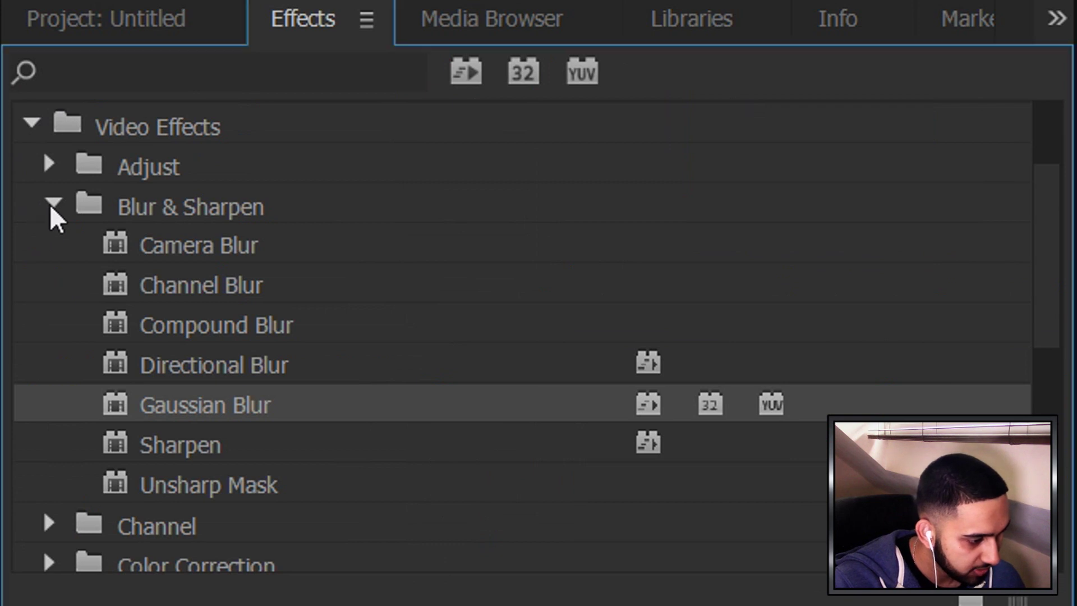
pyautogui.click(18, 416)
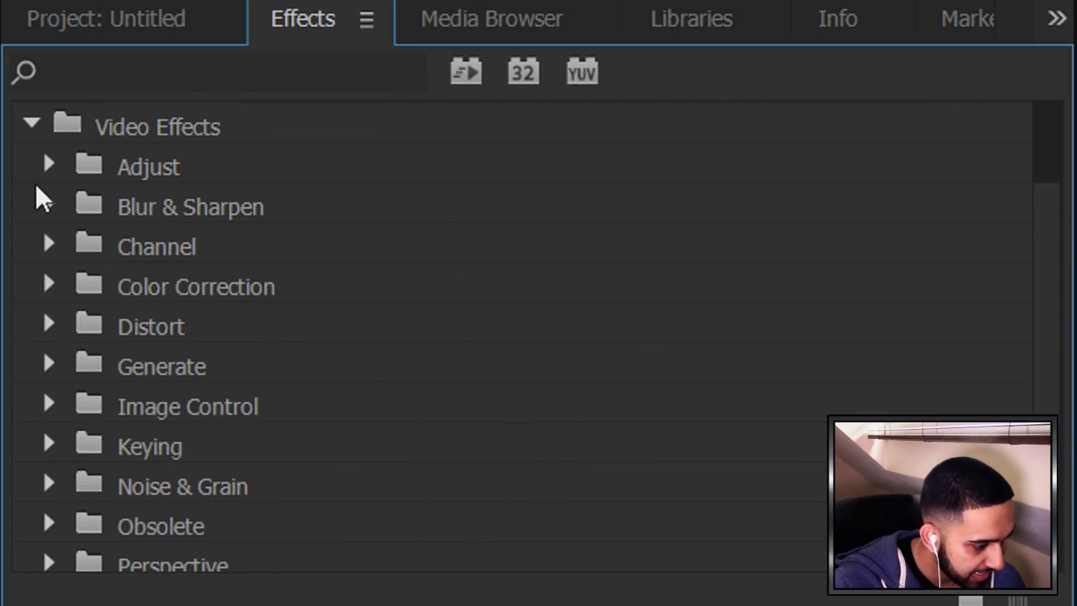
# Apply the Tint effect from Color Correction to the pop out.jpg clip
pyautogui.click(50, 288)
pyautogui.scroll(-2, 113, 283)
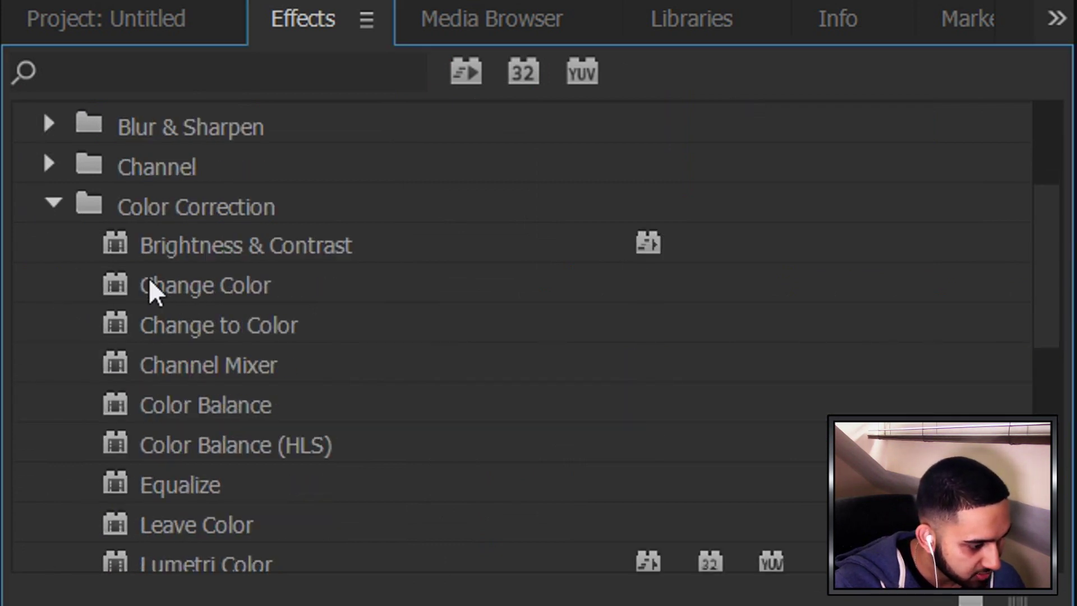
pyautogui.scroll(-3, 338, 283)
pyautogui.click(91, 500)
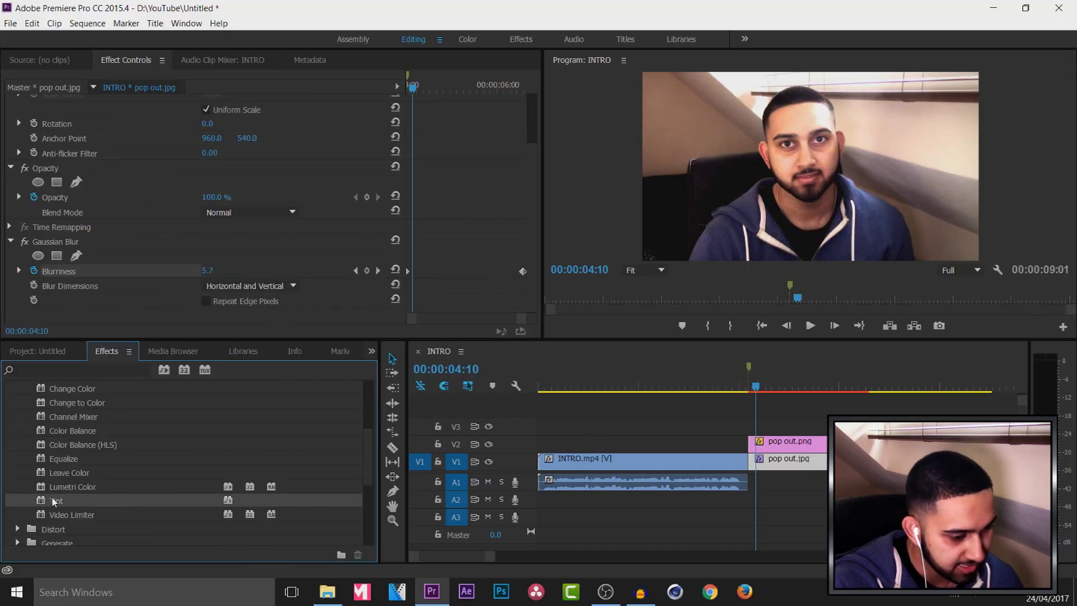
pyautogui.moveTo(54, 501); pyautogui.dragTo(819, 464)
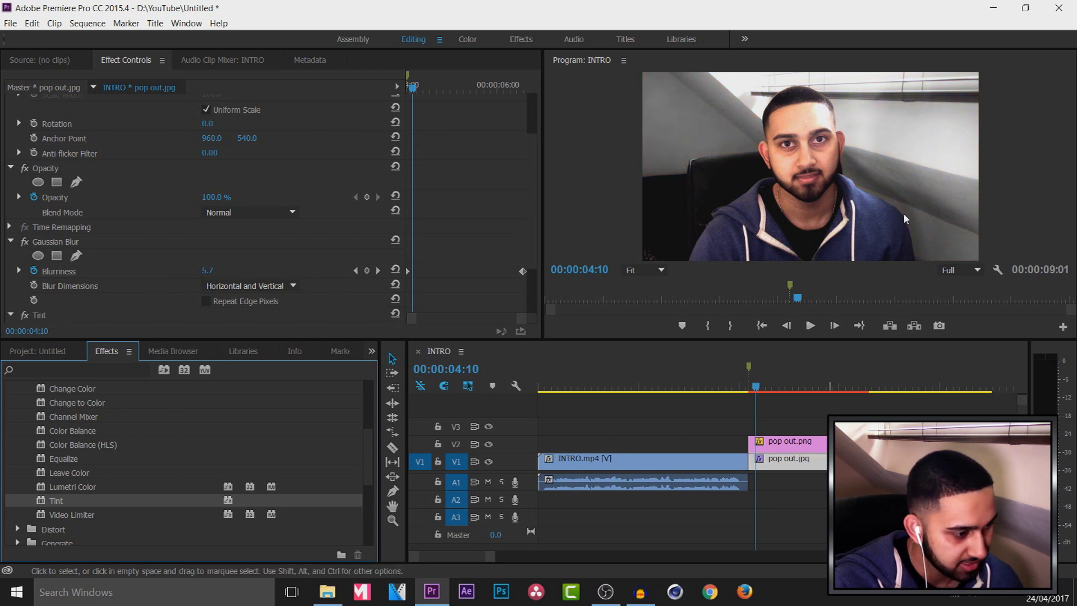
# Set Tint's Map Black To a bright blue and Map White To black
pyautogui.click(533, 242)
pyautogui.scroll(-3, 533, 242)
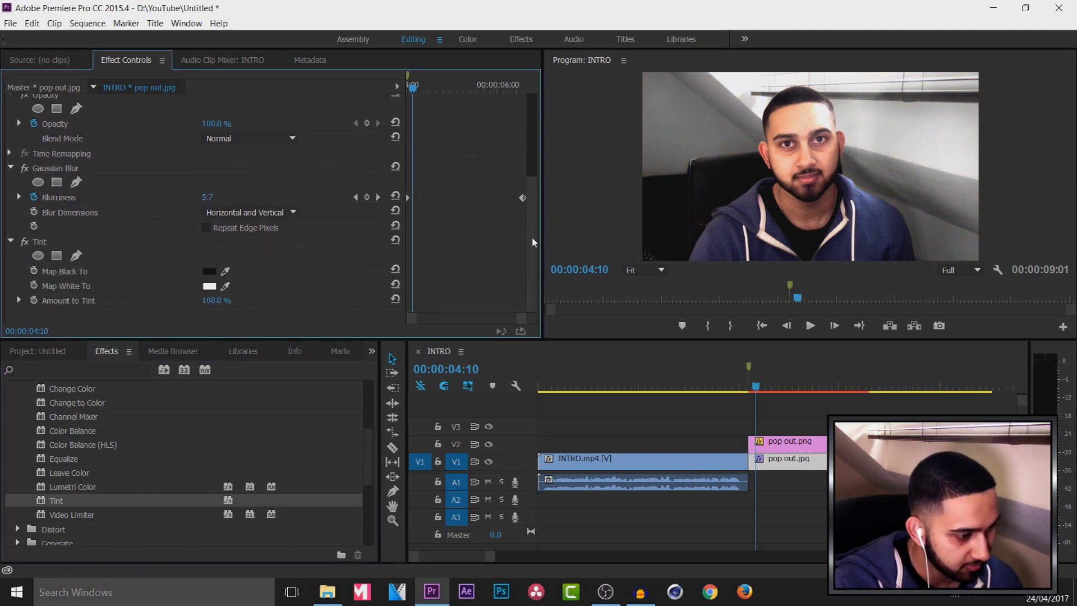
pyautogui.click(210, 272)
pyautogui.moveTo(609, 313); pyautogui.dragTo(617, 360)
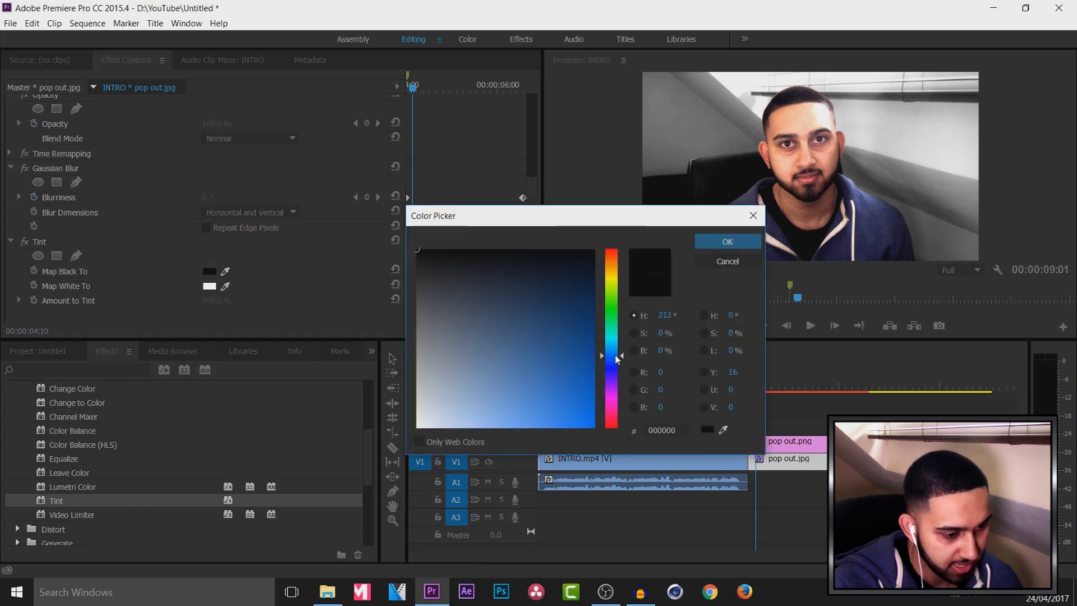
pyautogui.click(594, 412)
pyautogui.moveTo(609, 416); pyautogui.dragTo(610, 356)
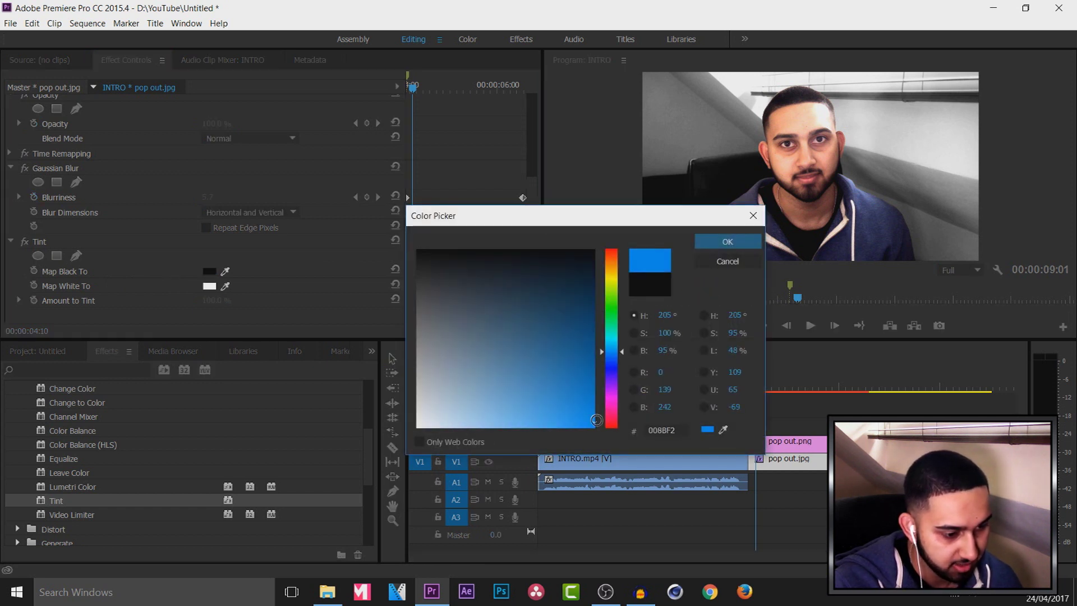
pyautogui.click(728, 241)
pyautogui.click(209, 285)
pyautogui.moveTo(507, 291); pyautogui.dragTo(537, 234)
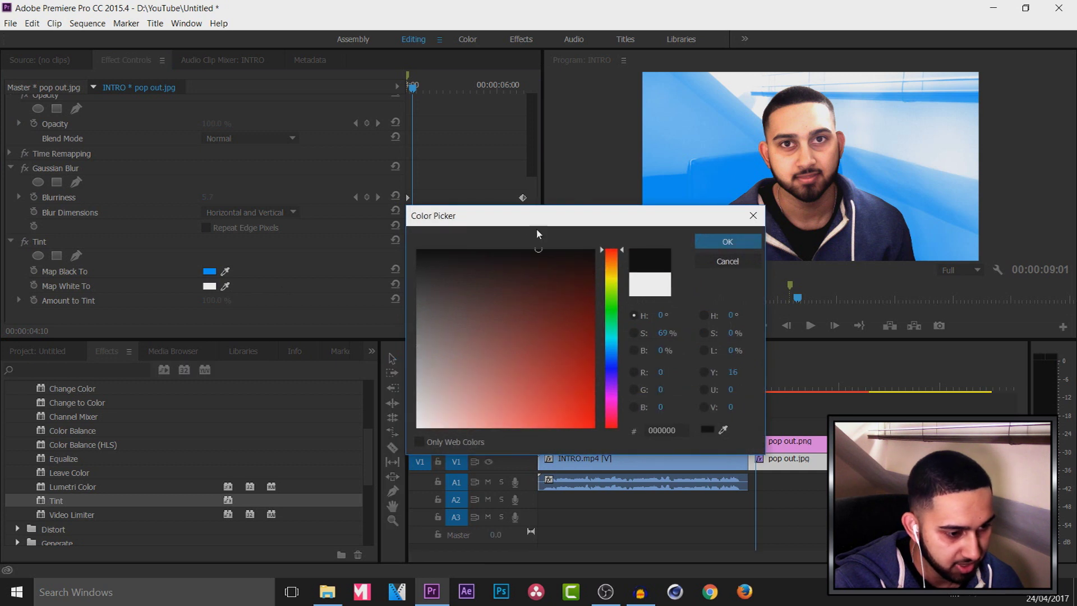
pyautogui.click(728, 241)
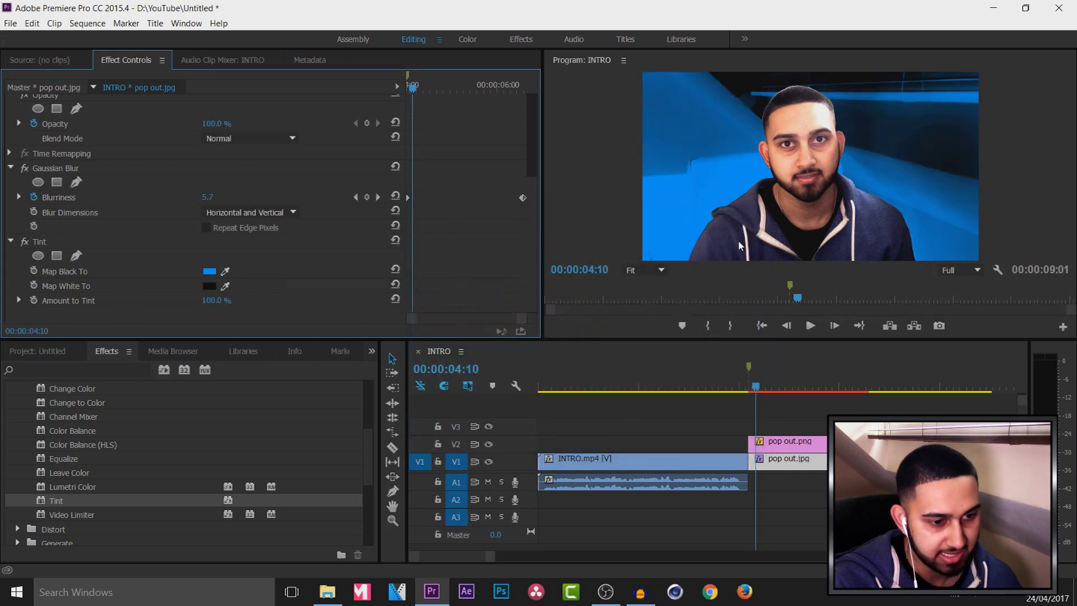
# Preview the blur and tint, then lower Tint's Amount to Tint to about 27.6%
pyautogui.hotkey('shift', 'Left')
pyautogui.hotkey('shift', 'Left')
pyautogui.hotkey('shift', 'Left')
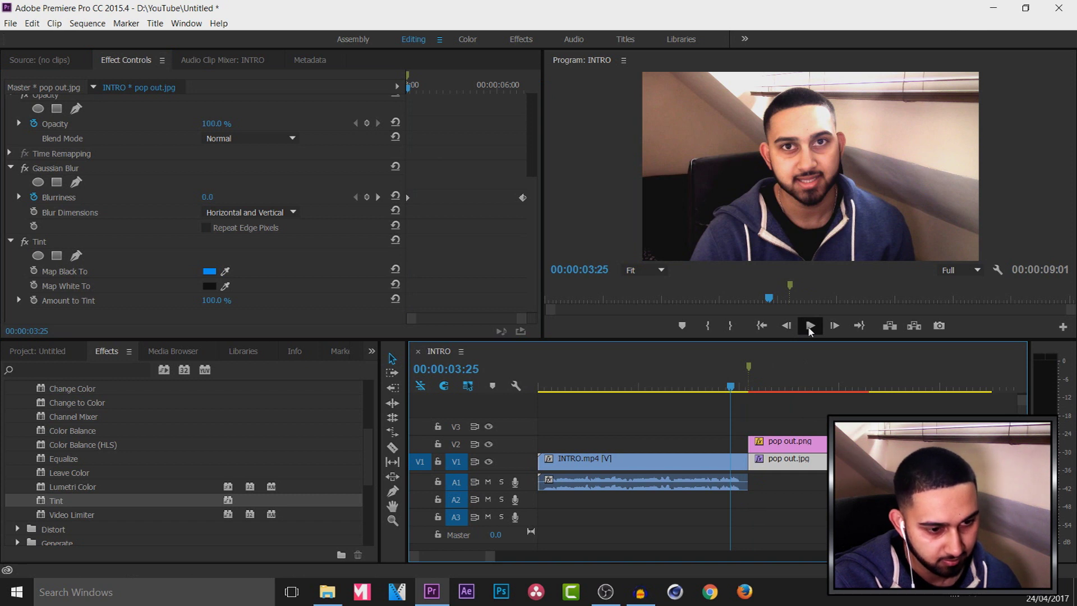
pyautogui.click(809, 330)
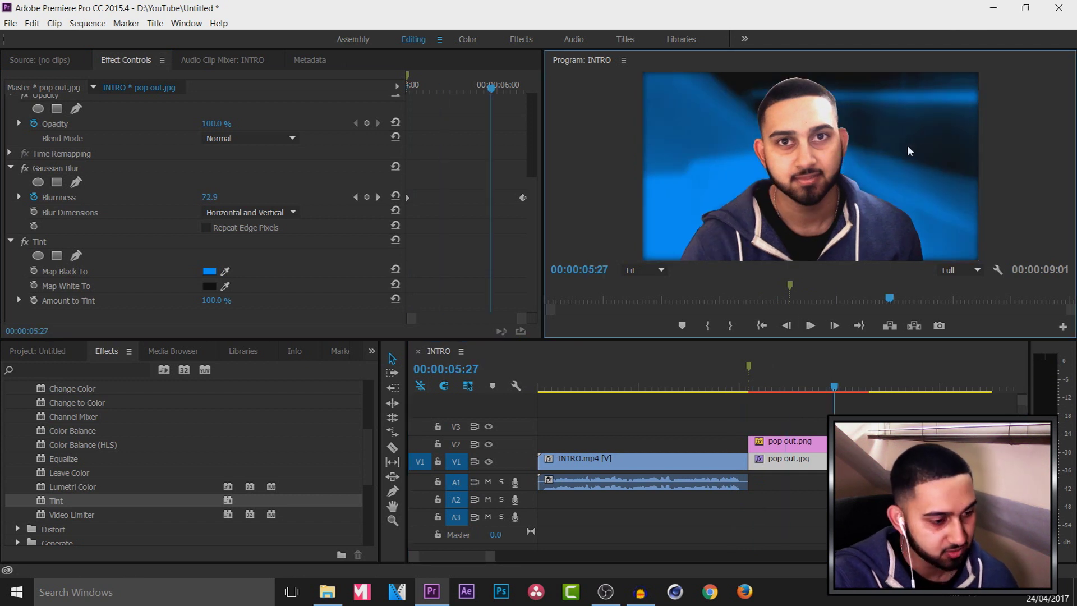
pyautogui.press('space')
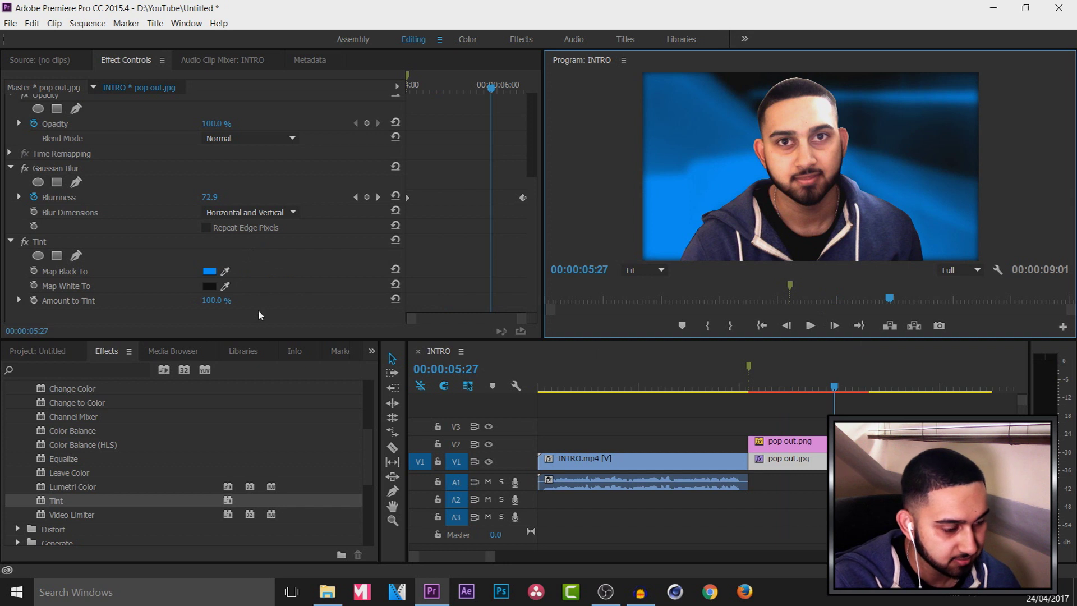
pyautogui.click(19, 300)
pyautogui.scroll(-1, 530, 291)
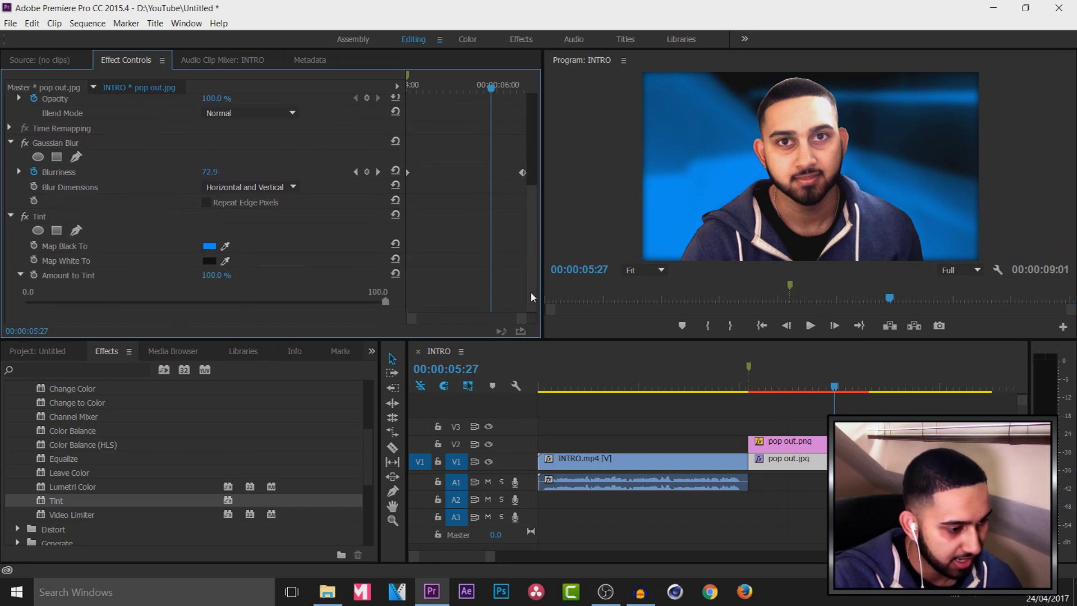
pyautogui.moveTo(382, 303); pyautogui.dragTo(178, 325)
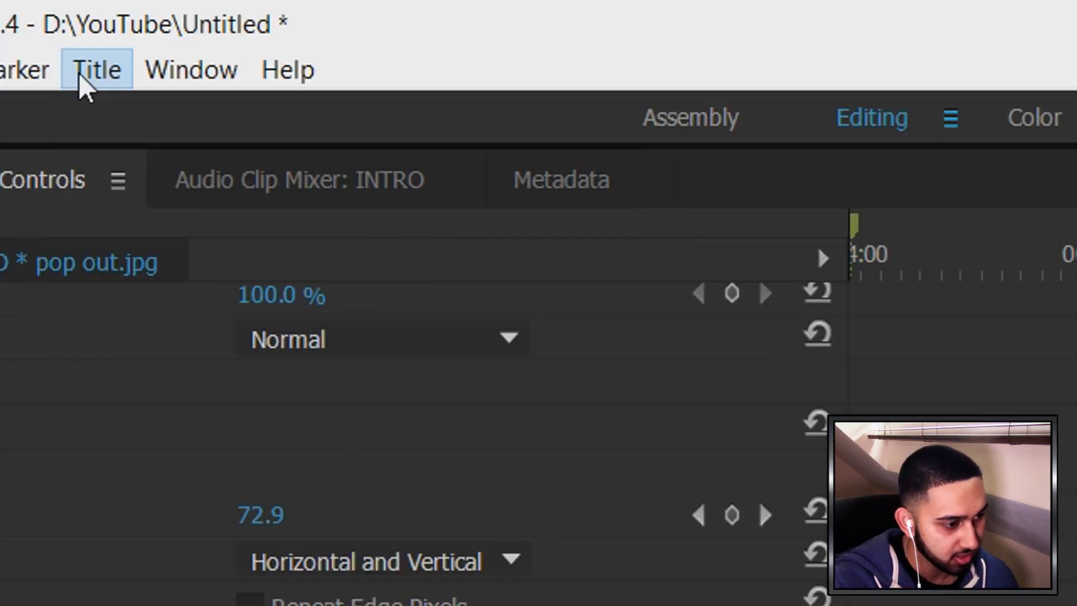
# Create a new default still title, Title 01
pyautogui.click(152, 24)
pyautogui.moveTo(173, 180)
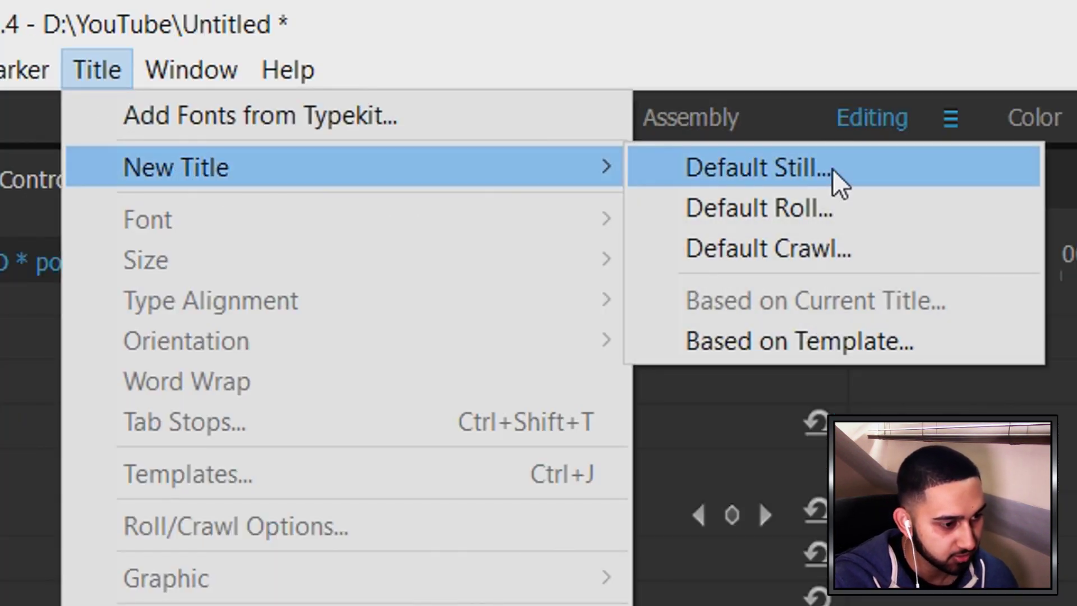
pyautogui.click(836, 179)
pyautogui.click(561, 362)
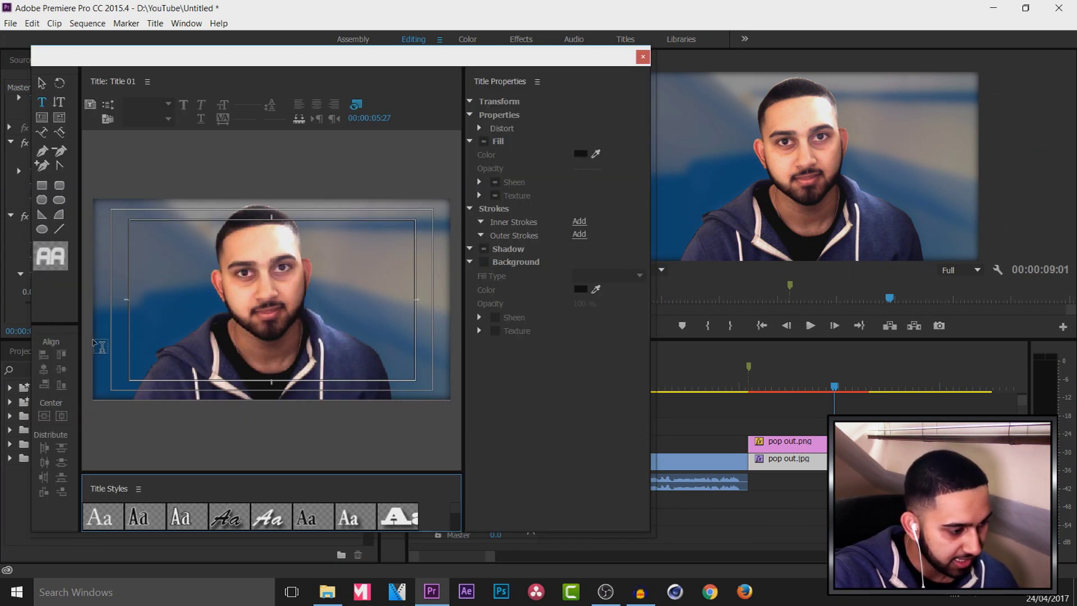
# Type CASUALSAVAGE in Geomanist Black in a text box at the frame's lower left
pyautogui.moveTo(95, 342); pyautogui.dragTo(257, 394)
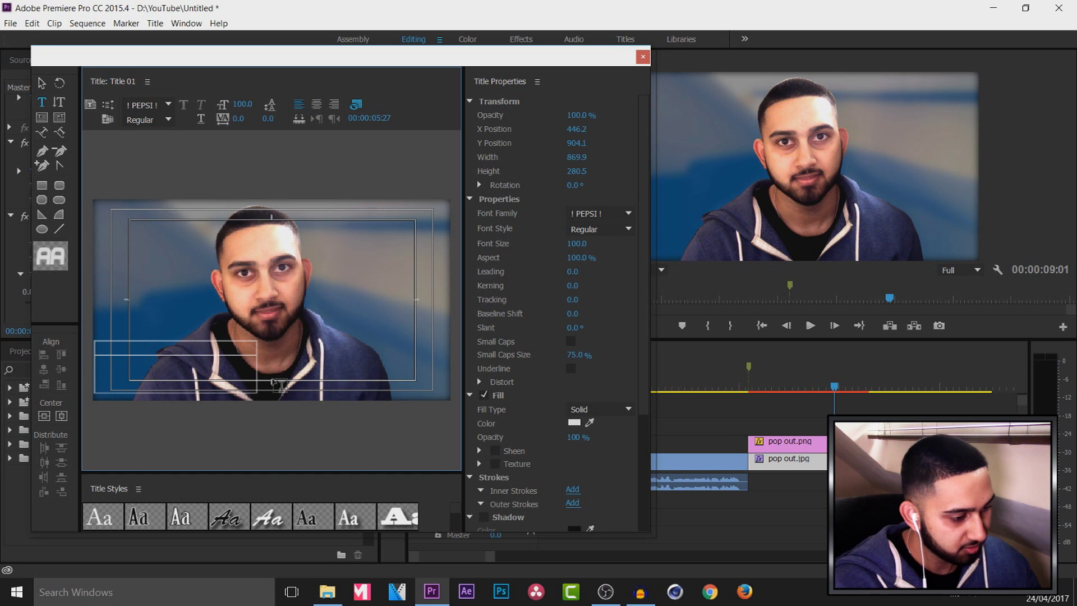
pyautogui.write('CASUALSAVAGE')
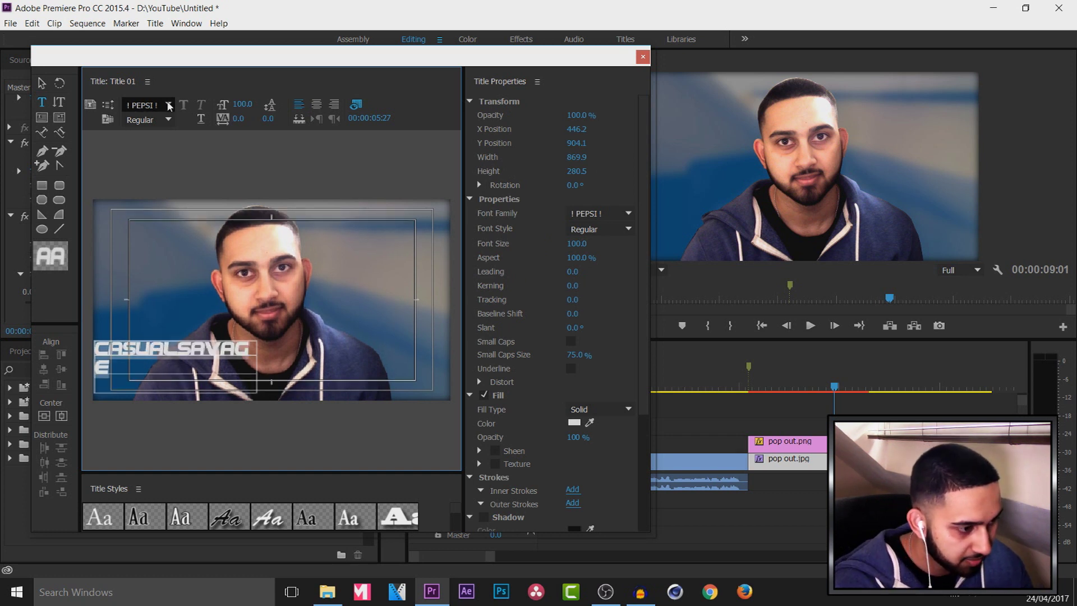
pyautogui.click(168, 104)
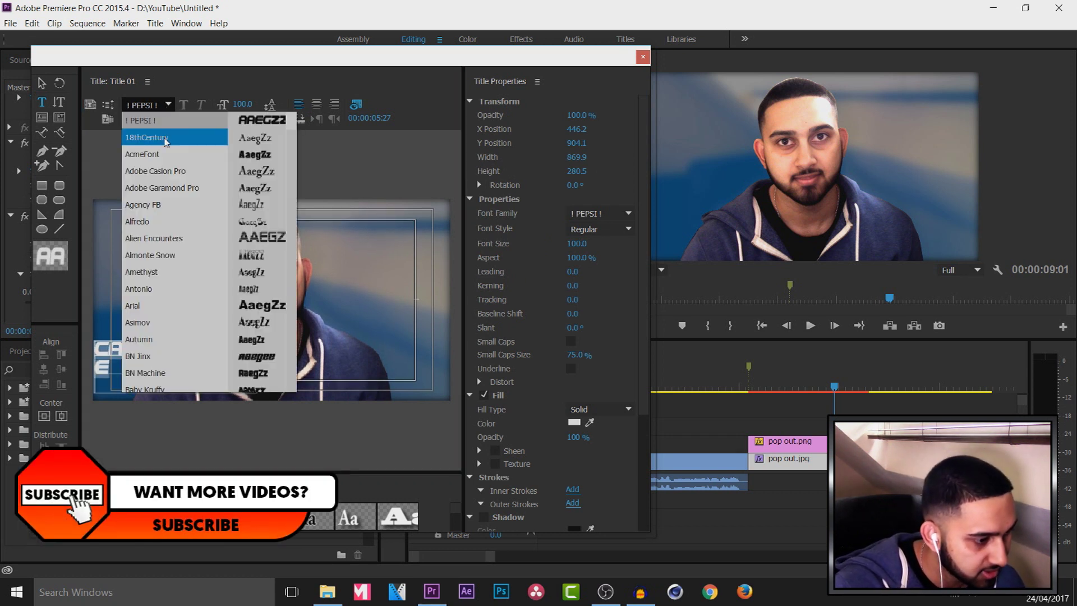
pyautogui.press('Escape')
pyautogui.press('Escape')
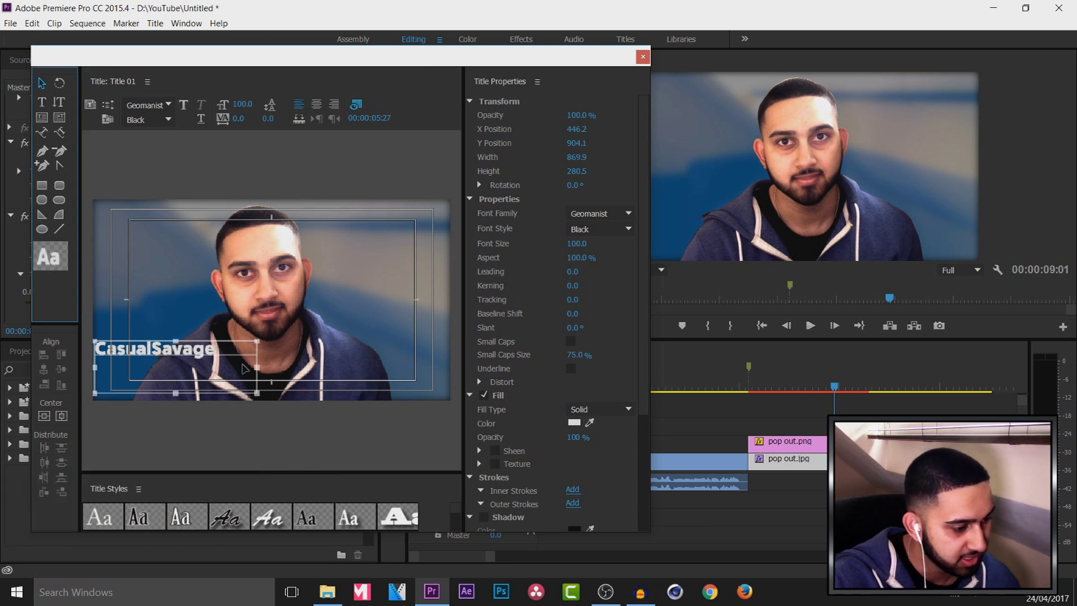
pyautogui.moveTo(198, 353); pyautogui.dragTo(232, 364)
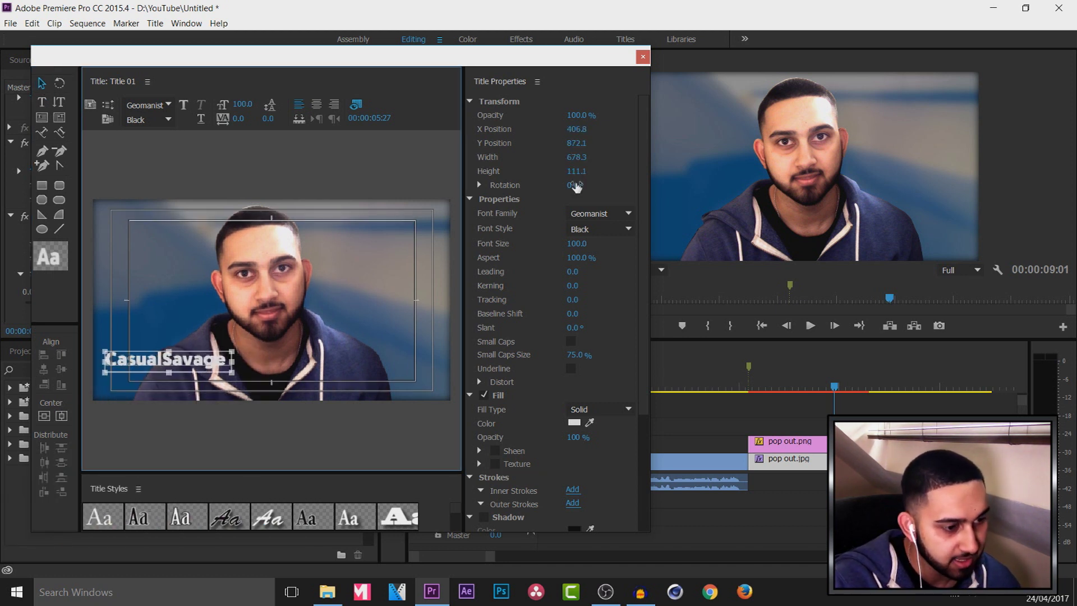
# Enable a drop shadow on the CasualSavage text with opacity 100
pyautogui.moveTo(644, 129); pyautogui.dragTo(645, 267)
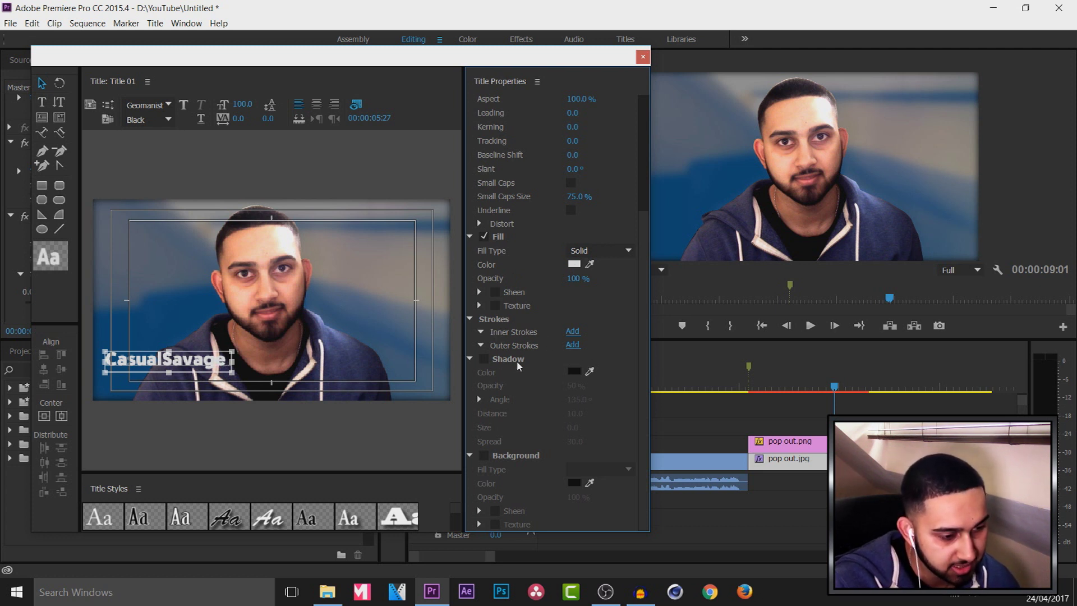
pyautogui.click(484, 359)
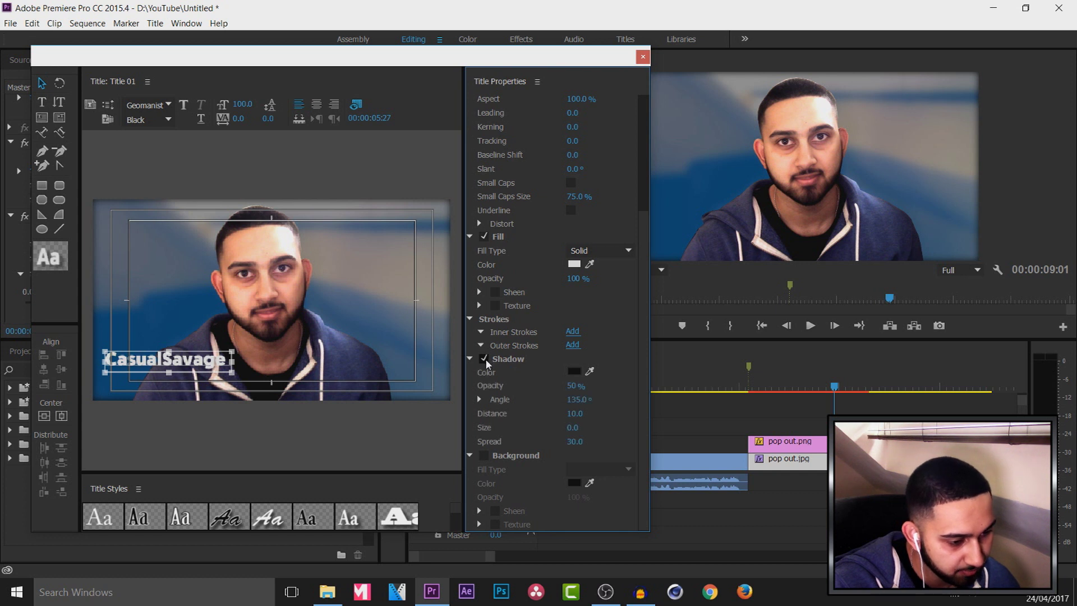
pyautogui.click(575, 385)
pyautogui.write('100')
pyautogui.press('Return')
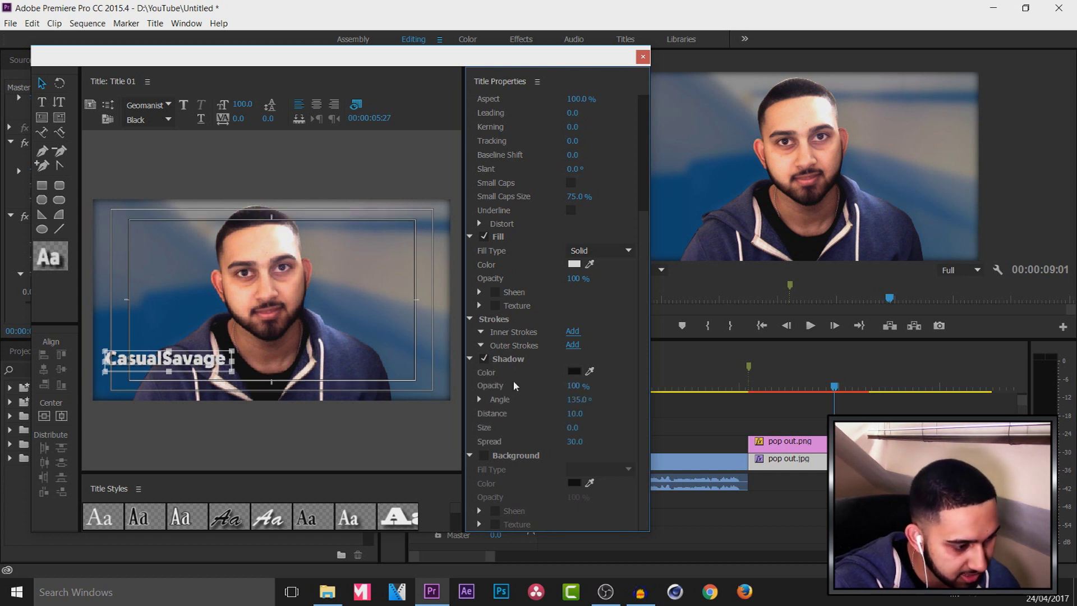
# Add an outer stroke around the CasualSavage text
pyautogui.click(296, 461)
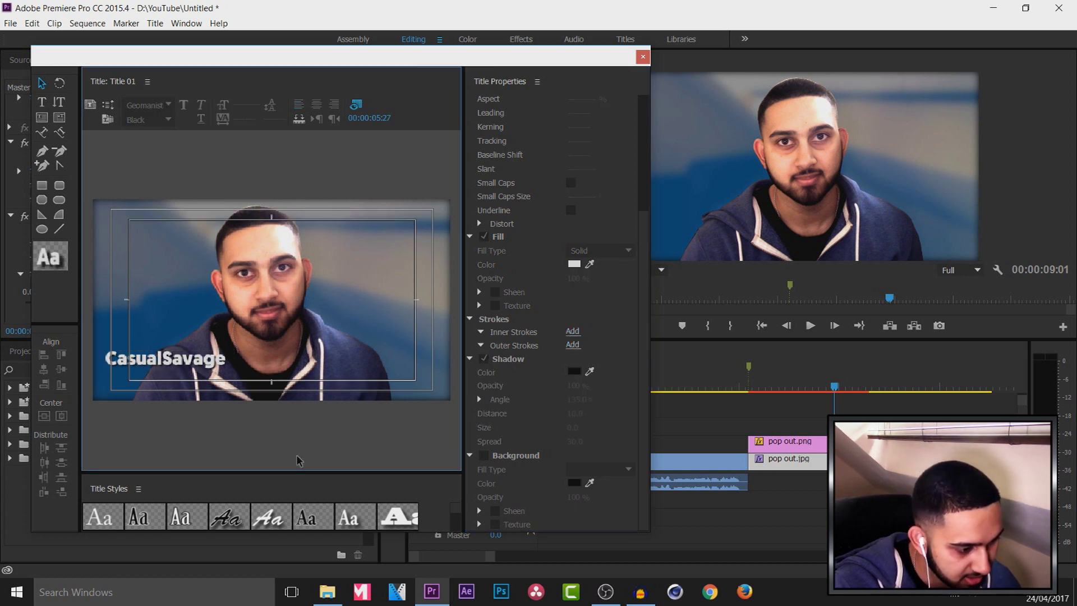
pyautogui.click(200, 365)
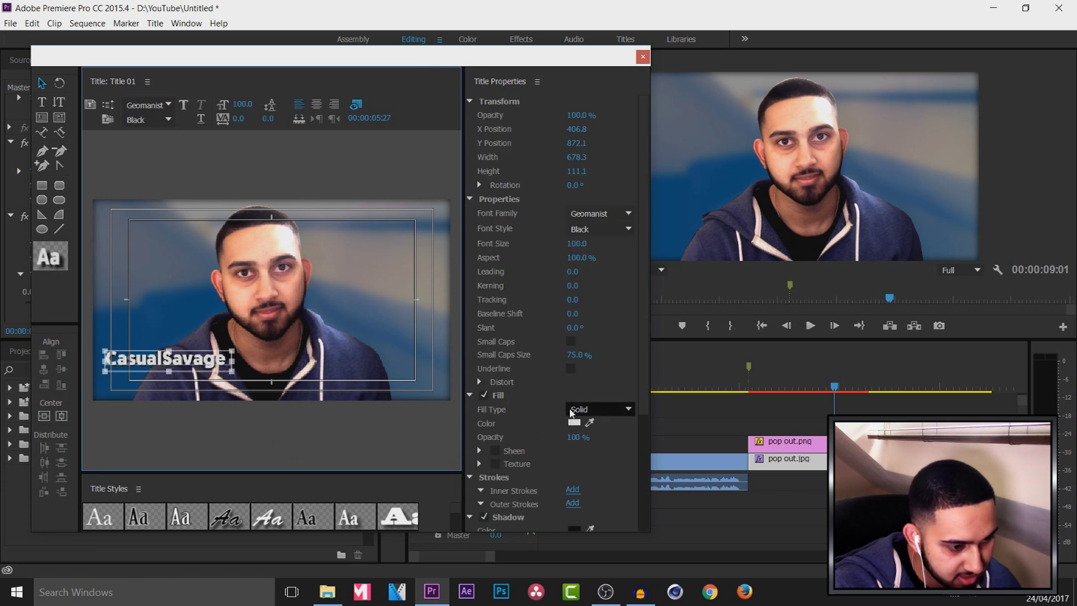
pyautogui.moveTo(638, 361)
pyautogui.mouseDown()
pyautogui.moveTo(646, 429)
pyautogui.moveTo(637, 497)
pyautogui.mouseUp()
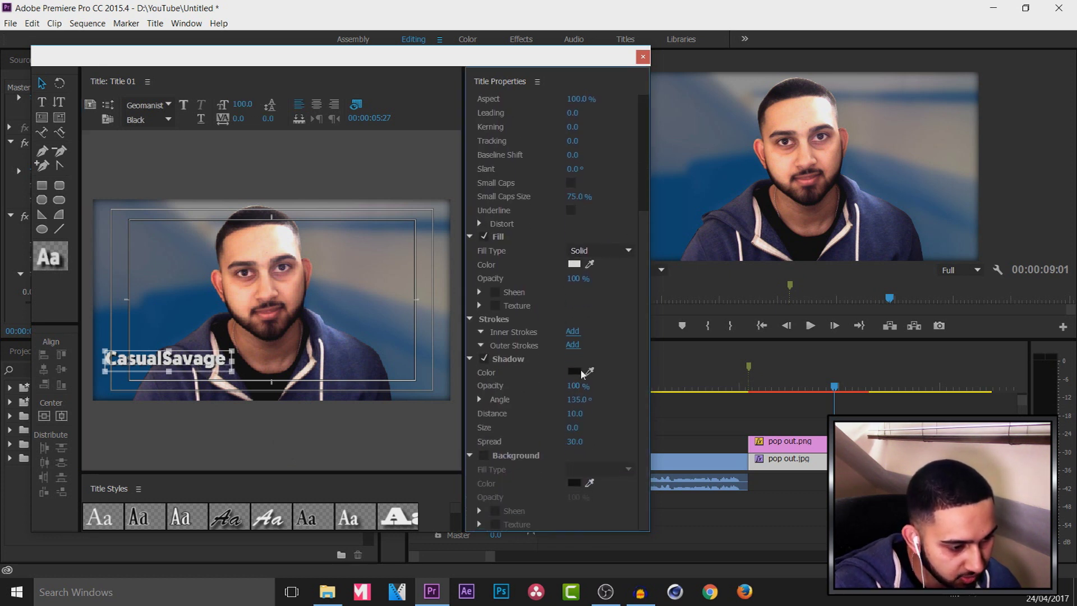
pyautogui.click(573, 346)
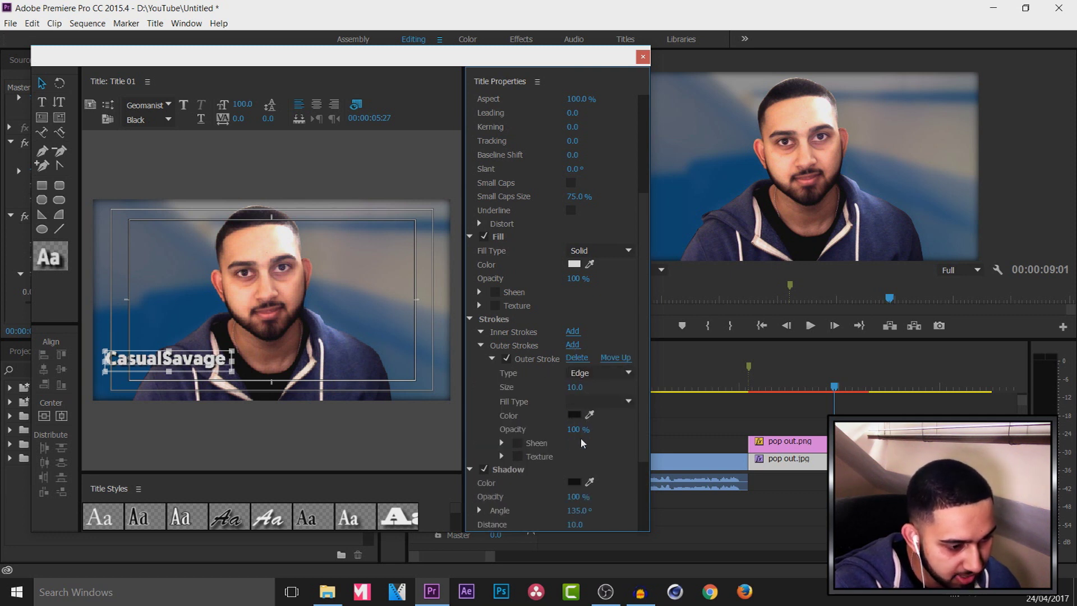
# Deselect the text, save the project with Ctrl+S and close the title designer
pyautogui.click(292, 425)
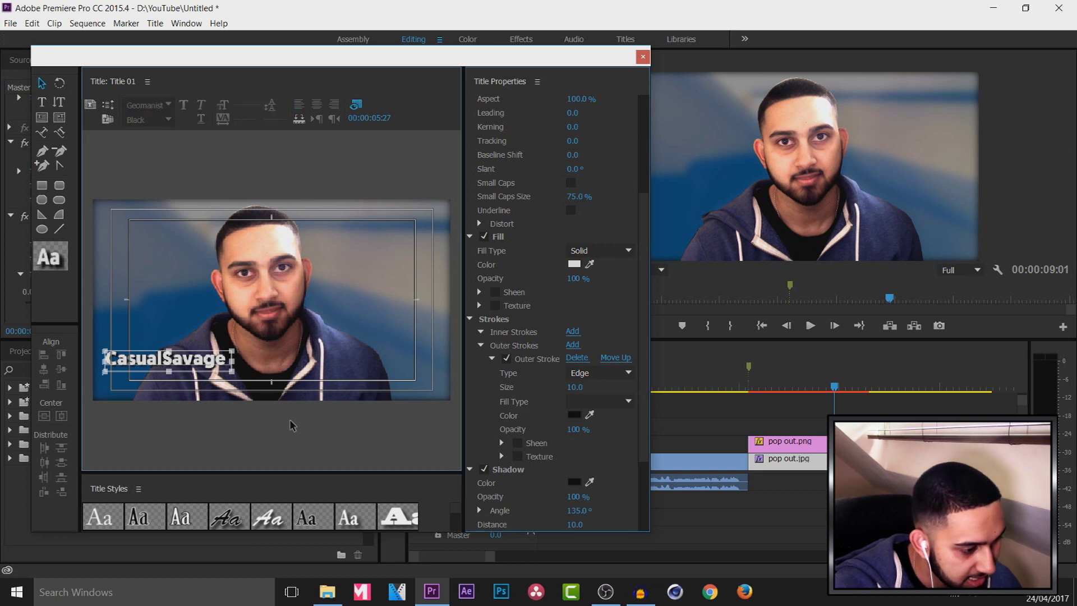
pyautogui.click(291, 426)
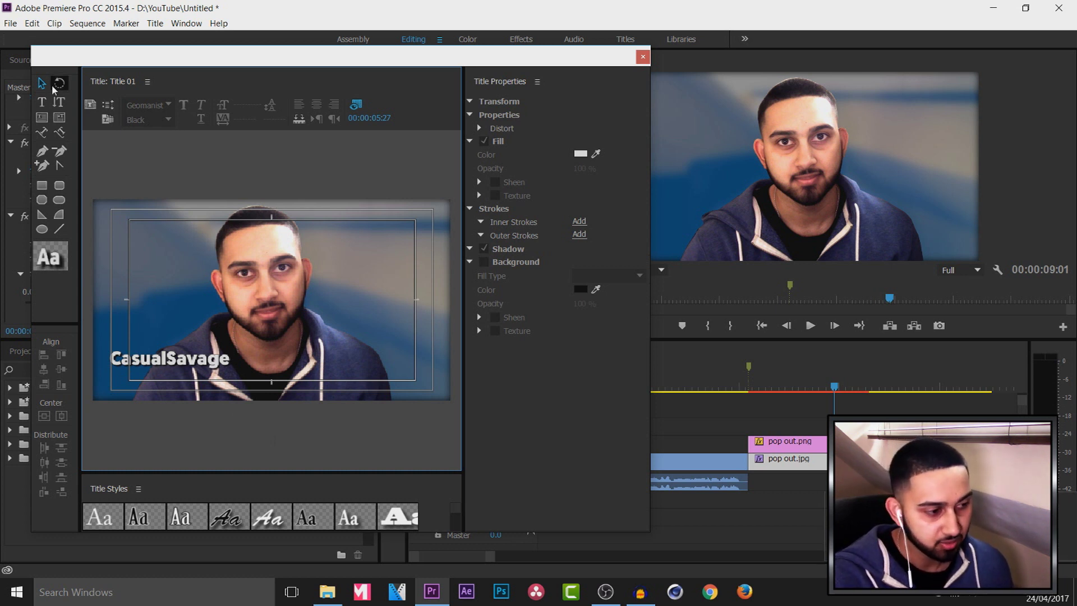
pyautogui.hotkey('ctrl', 's')
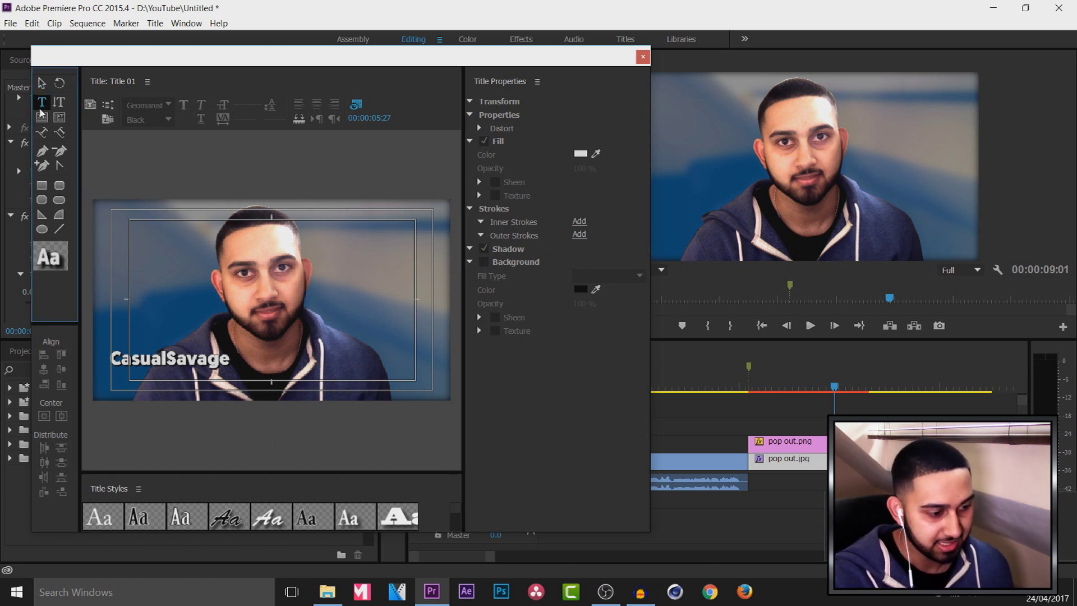
pyautogui.click(711, 350)
# Create a second default still title, Title 02
pyautogui.click(52, 353)
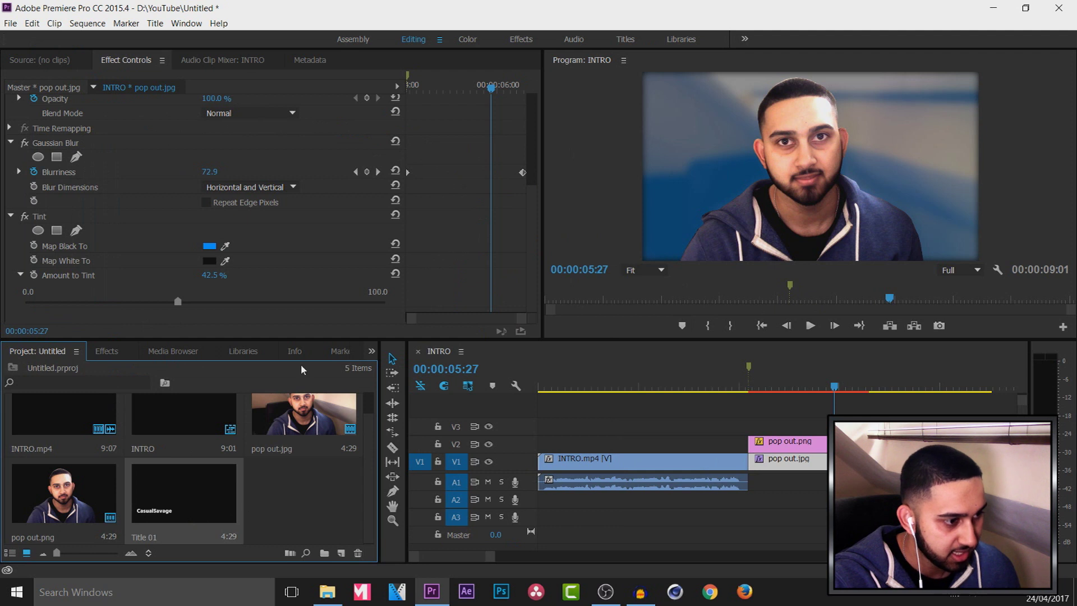
pyautogui.click(154, 23)
pyautogui.moveTo(303, 56)
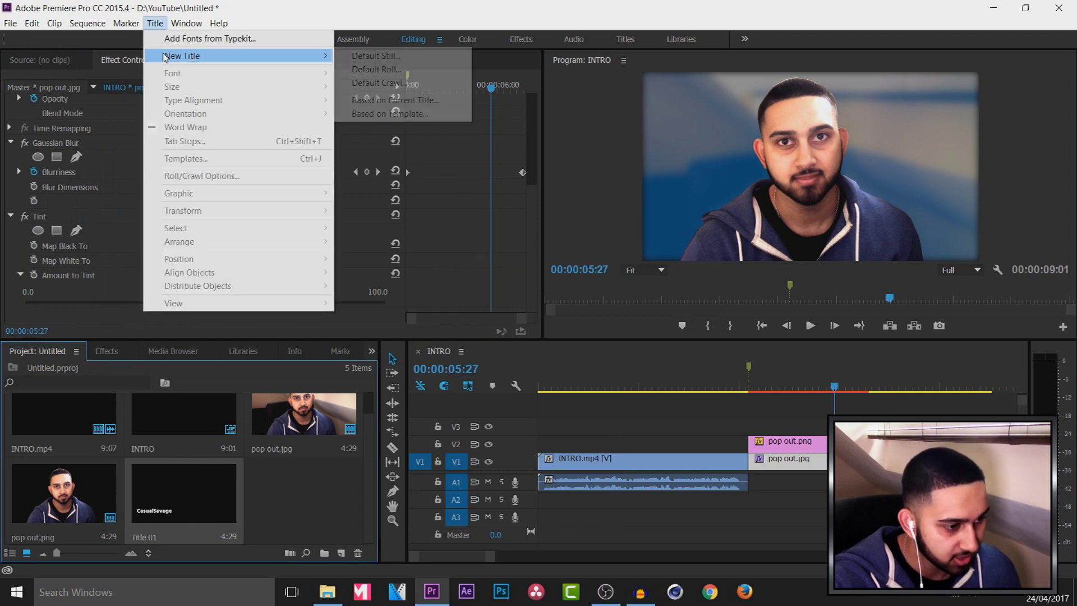
pyautogui.click(376, 55)
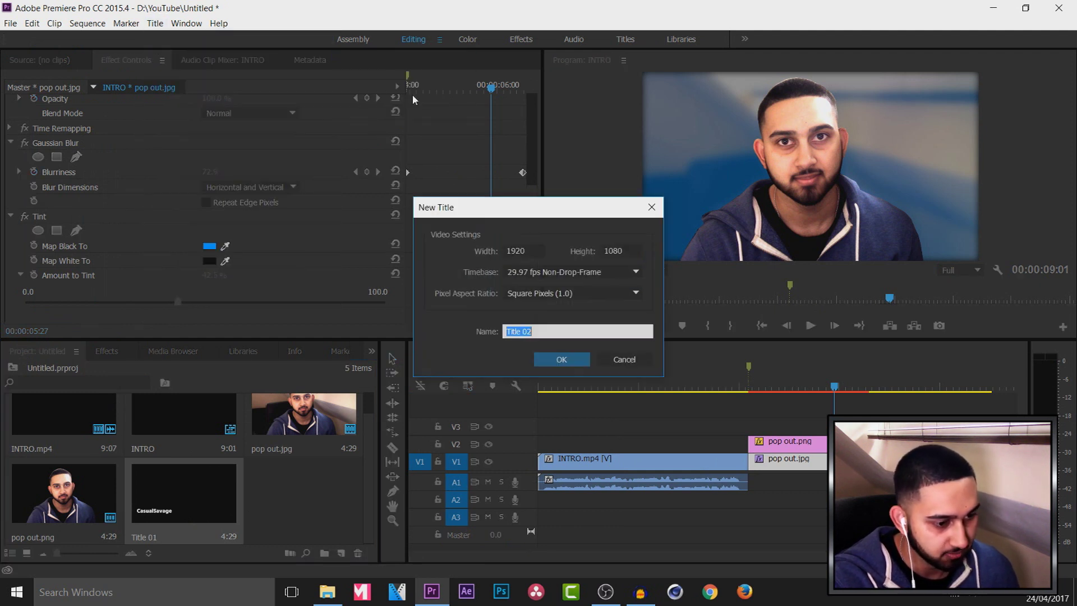
pyautogui.click(572, 363)
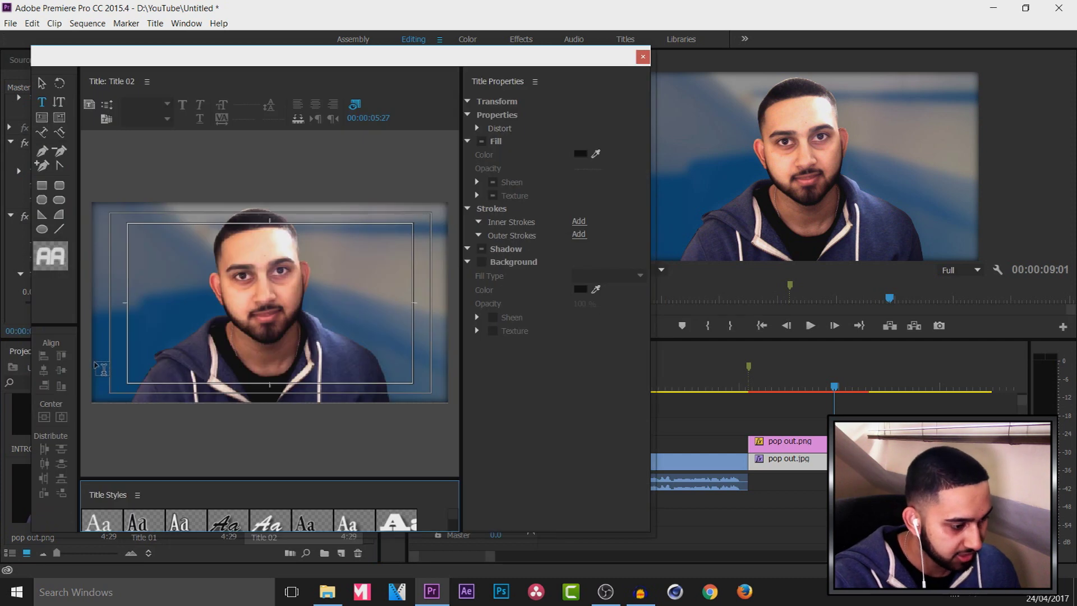
# Type '50,000 SUBSCRIBERS' at size 47 in a text box near the bottom-left
pyautogui.moveTo(95, 362); pyautogui.dragTo(224, 399)
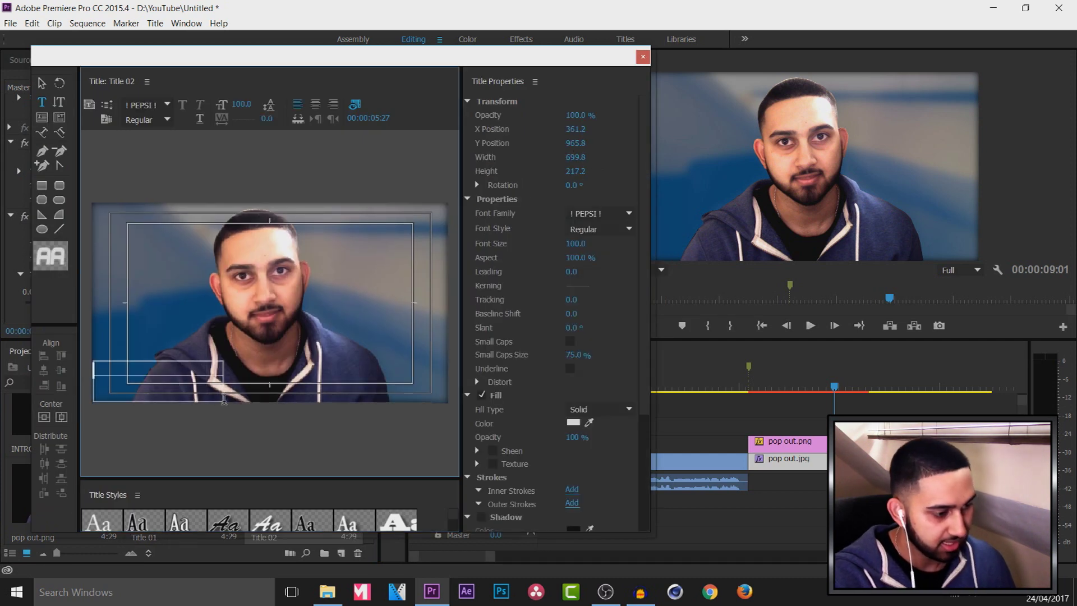
pyautogui.write('50')
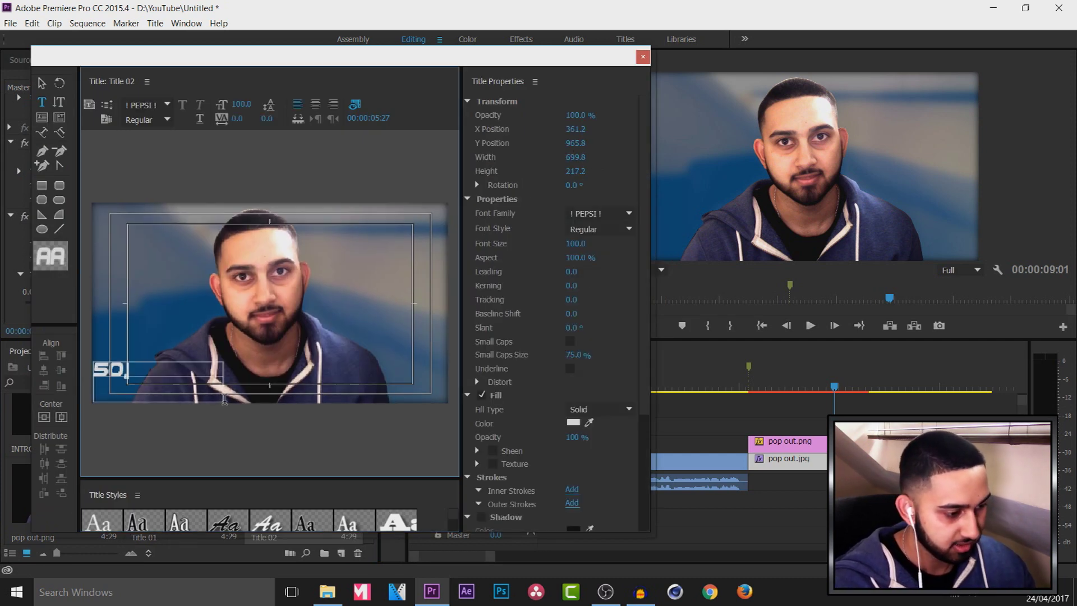
pyautogui.write(',000 SUBSCRIBE')
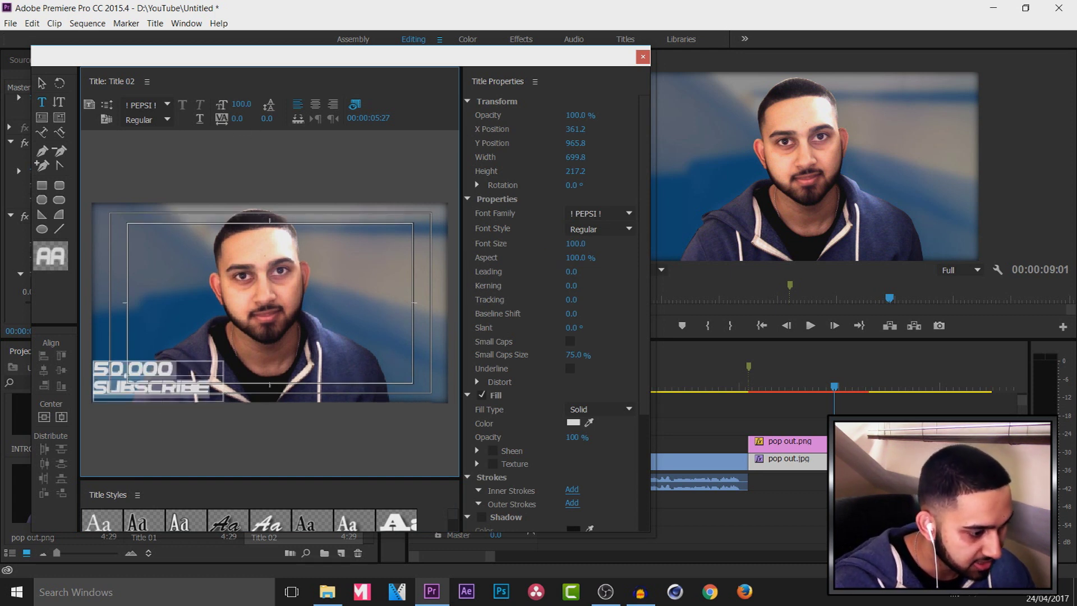
pyautogui.moveTo(241, 105); pyautogui.dragTo(221, 105)
pyautogui.click(41, 83)
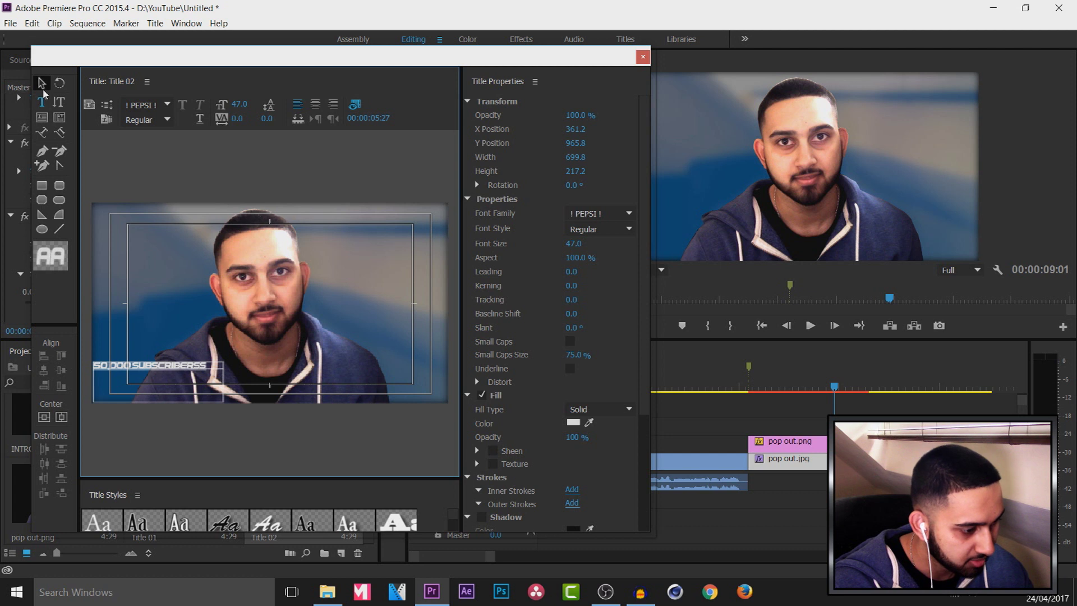
pyautogui.moveTo(174, 372); pyautogui.dragTo(185, 387)
pyautogui.click(208, 423)
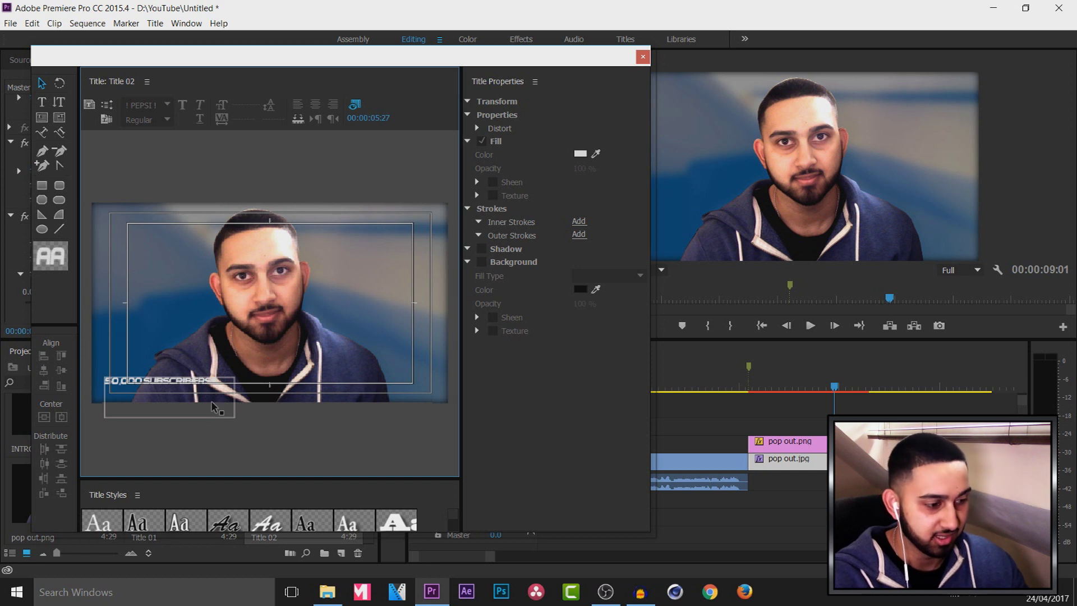
pyautogui.moveTo(213, 406); pyautogui.dragTo(212, 404)
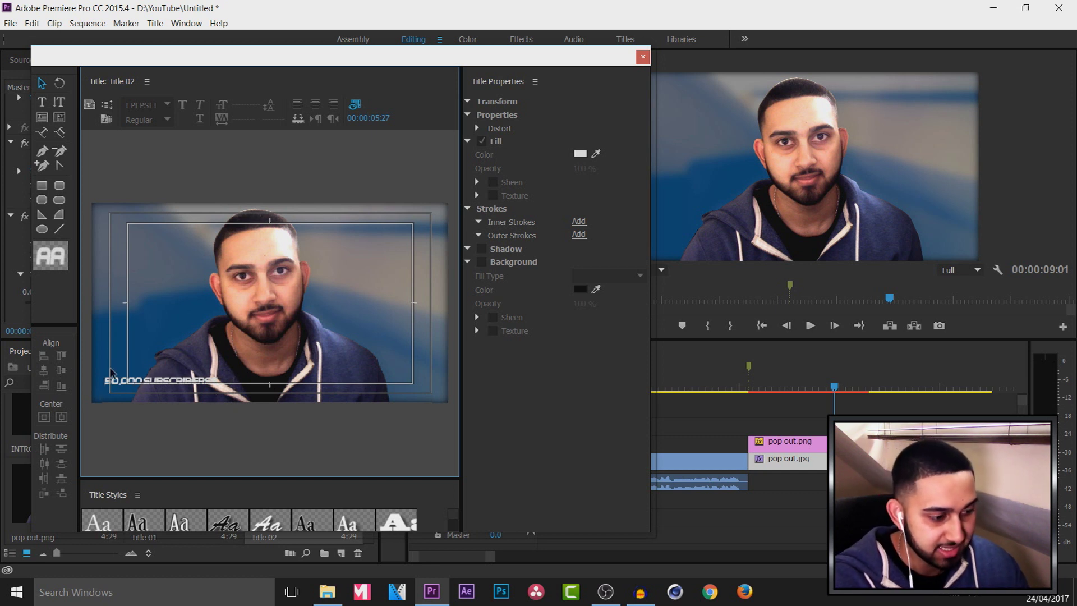
pyautogui.moveTo(134, 372)
pyautogui.mouseDown()
pyautogui.moveTo(115, 391)
pyautogui.moveTo(132, 385)
pyautogui.mouseUp()
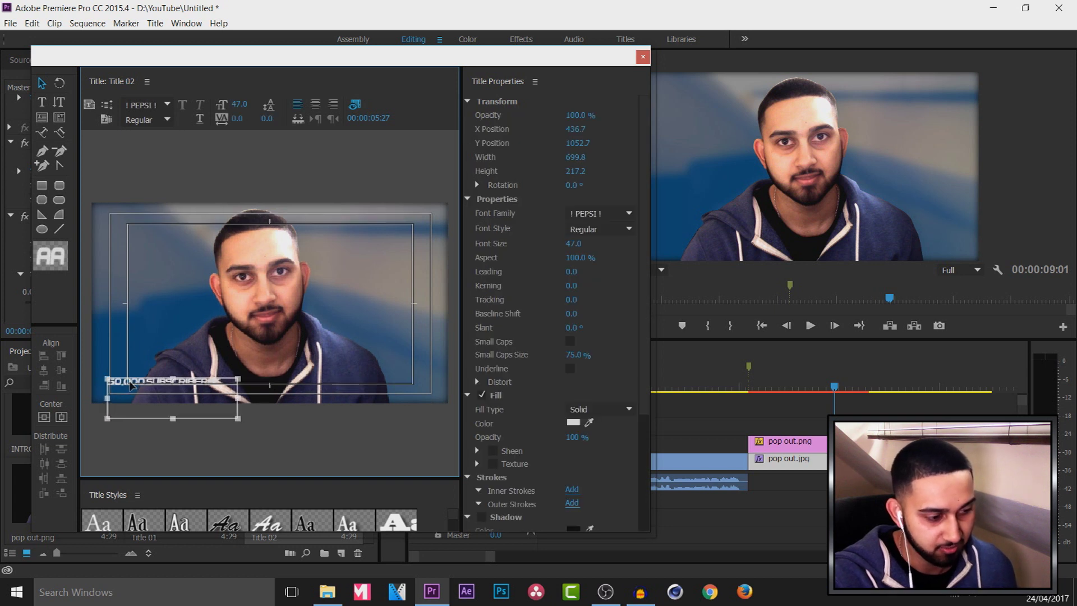
# Place Title 01 on V4 above the still and shorten its duration
pyautogui.click(261, 429)
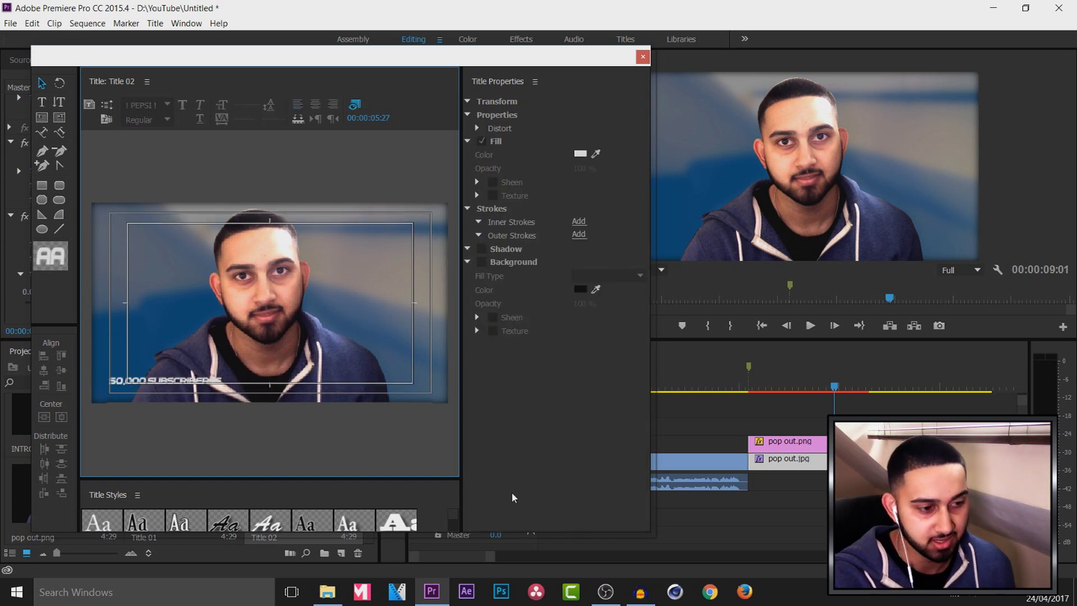
pyautogui.click(643, 57)
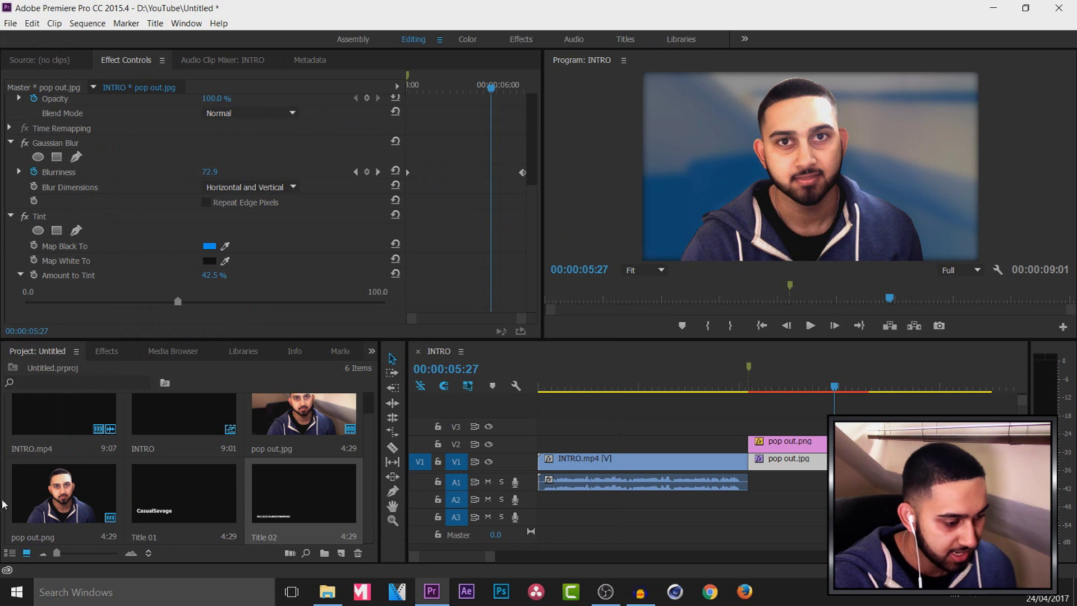
pyautogui.moveTo(179, 518); pyautogui.dragTo(758, 416)
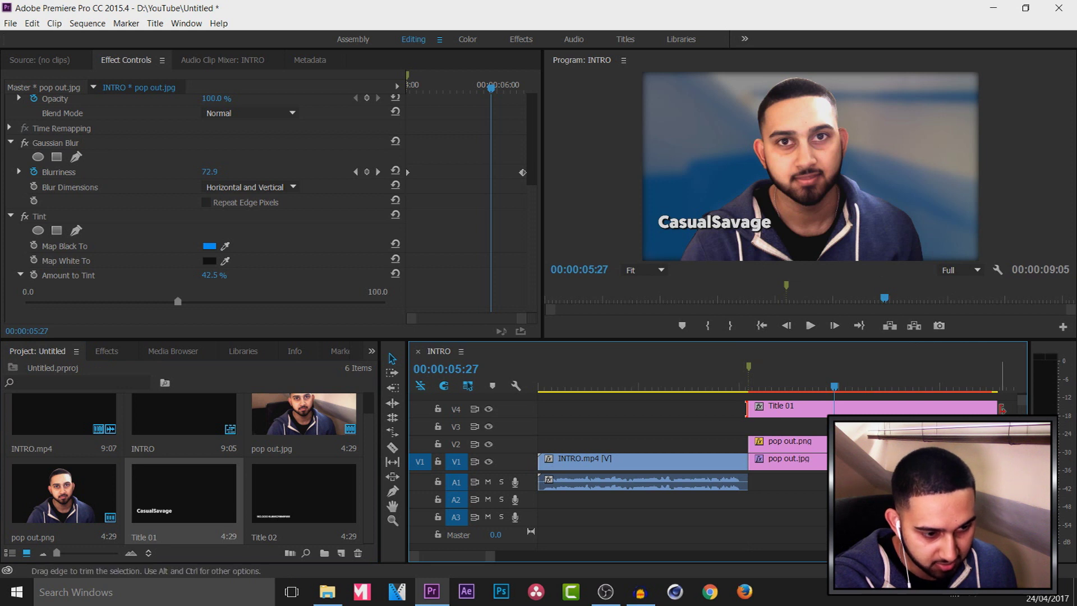
pyautogui.moveTo(1000, 406); pyautogui.dragTo(869, 405)
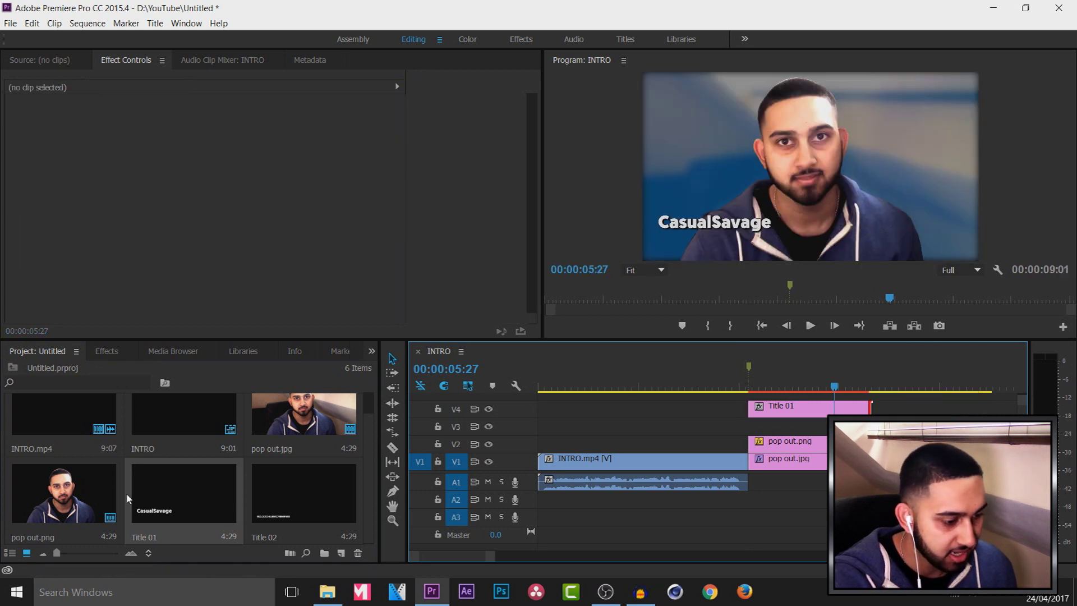
# Place Title 02 on V3 and set its Position Y to 521
pyautogui.moveTo(310, 514); pyautogui.dragTo(750, 426)
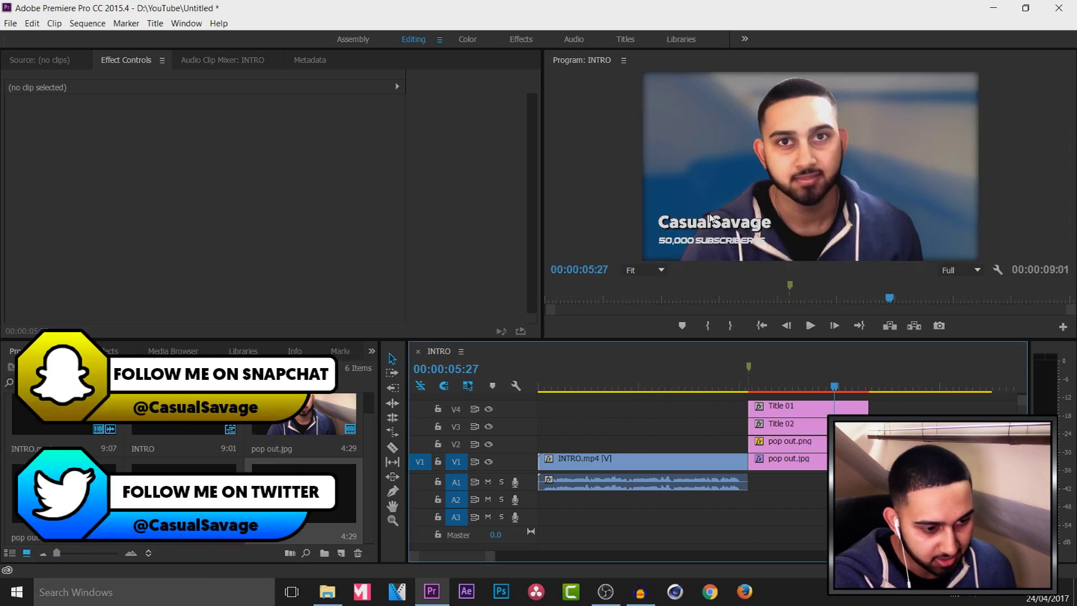
pyautogui.click(772, 430)
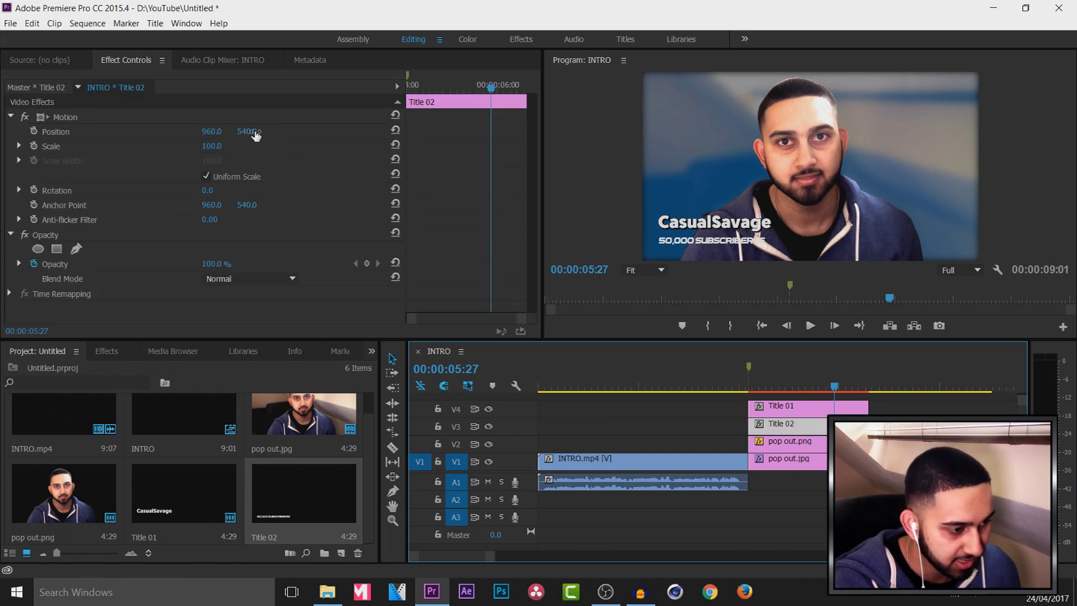
pyautogui.moveTo(255, 136); pyautogui.dragTo(245, 136)
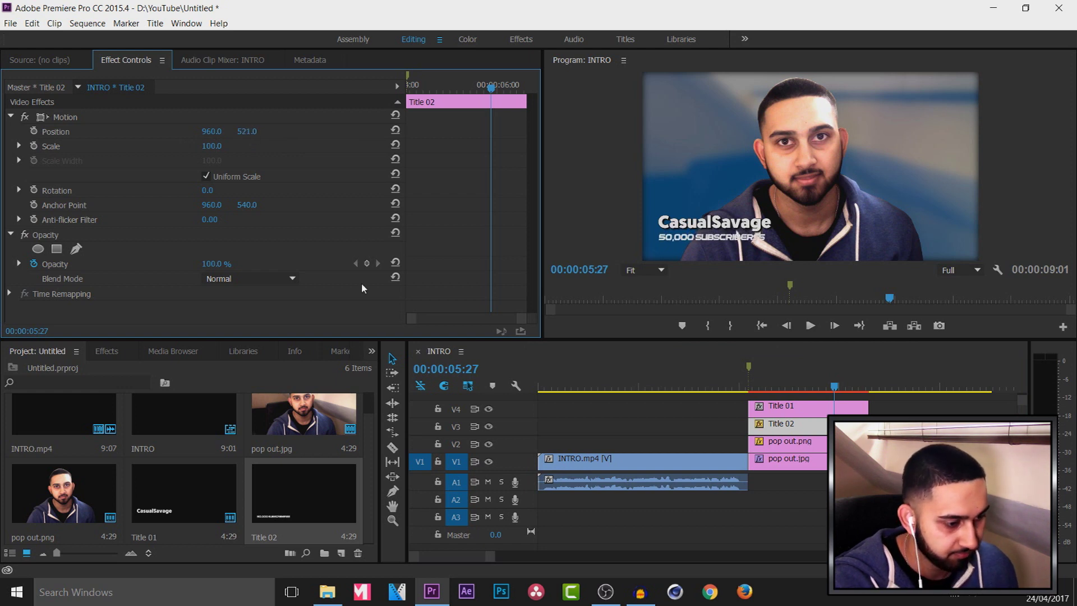
pyautogui.doubleClick(300, 495)
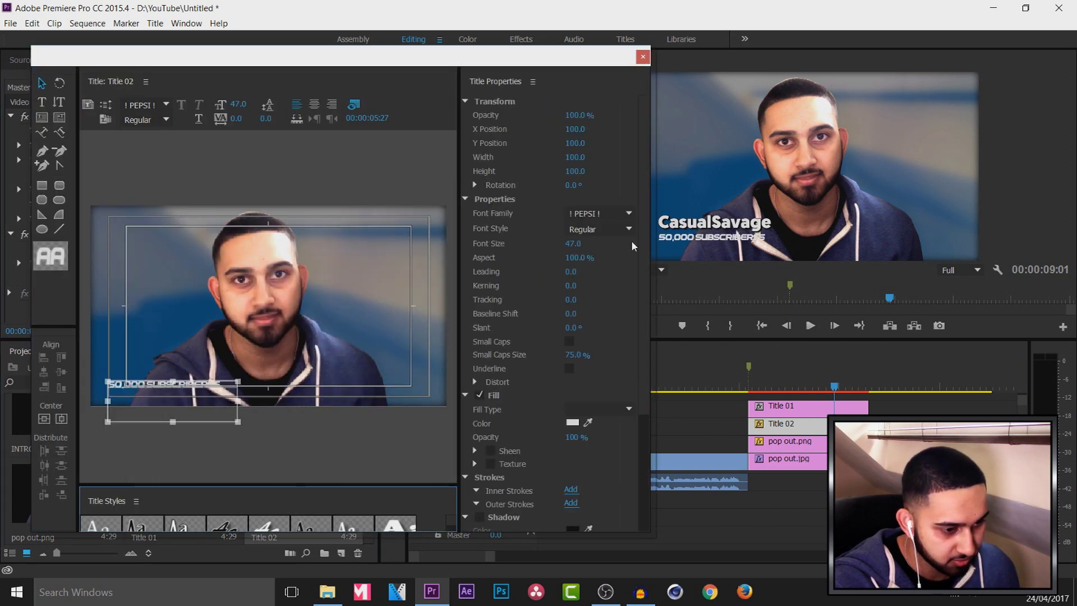
# Give the 50,000 SUBSCRIBERS text an outer stroke and white FFFFFF fill, then close the Titler
pyautogui.moveTo(644, 258); pyautogui.dragTo(628, 415)
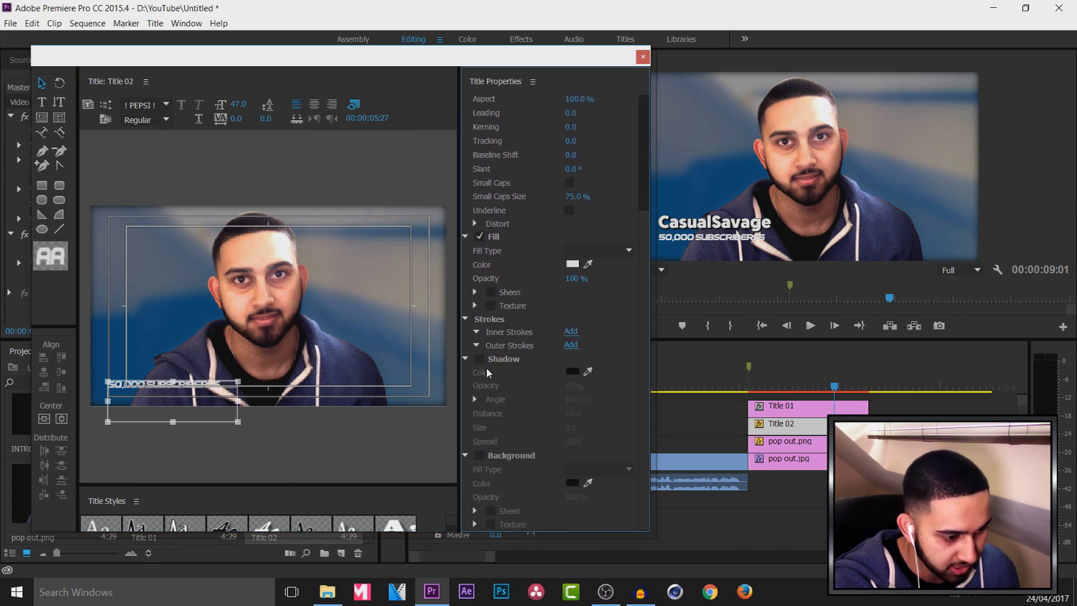
pyautogui.click(570, 345)
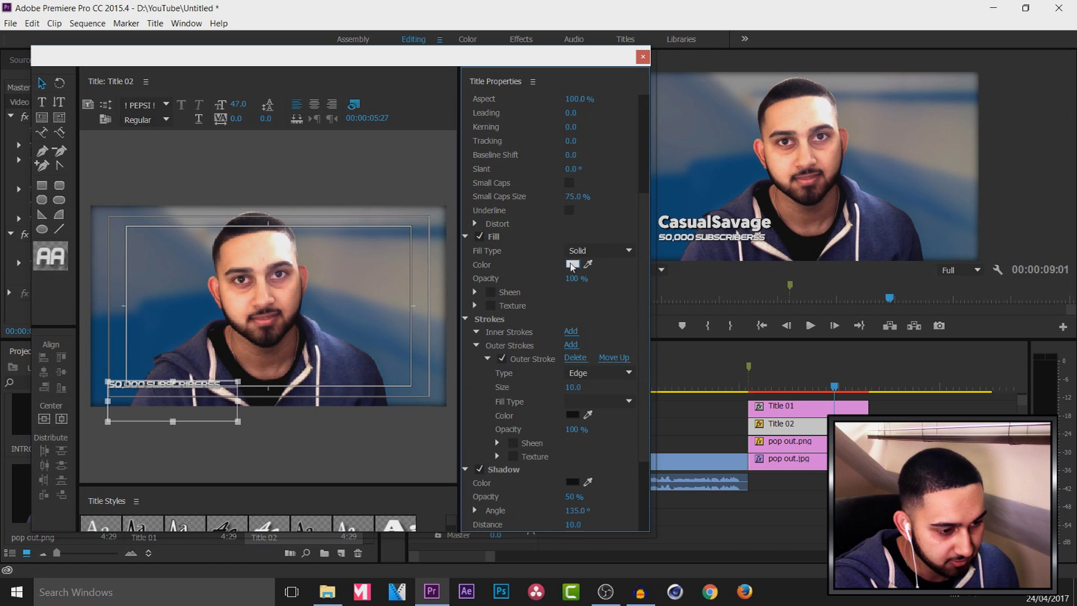
pyautogui.click(572, 265)
pyautogui.click(575, 422)
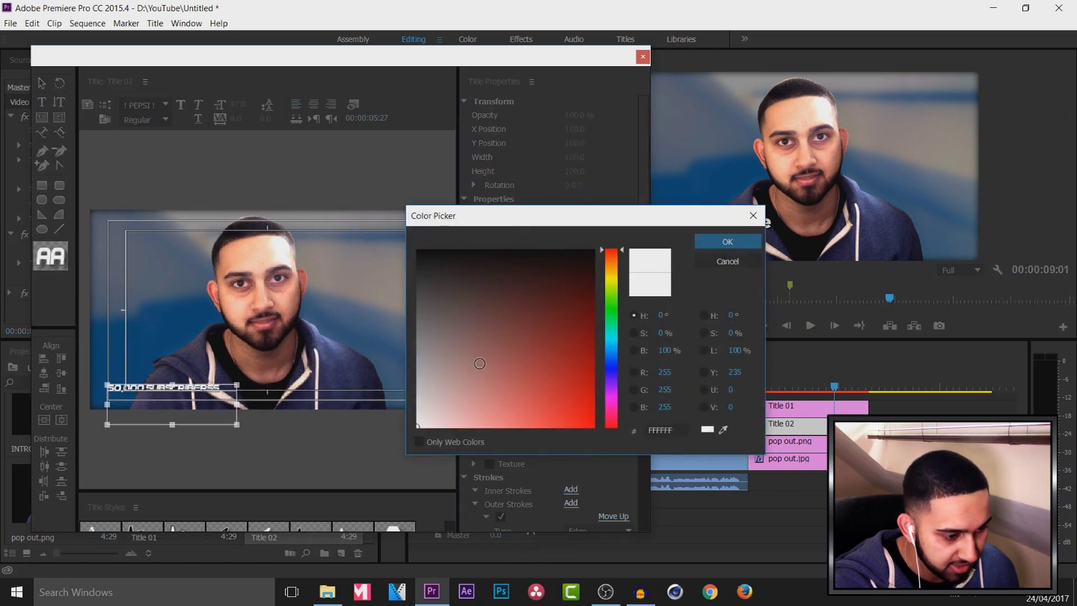
pyautogui.click(724, 242)
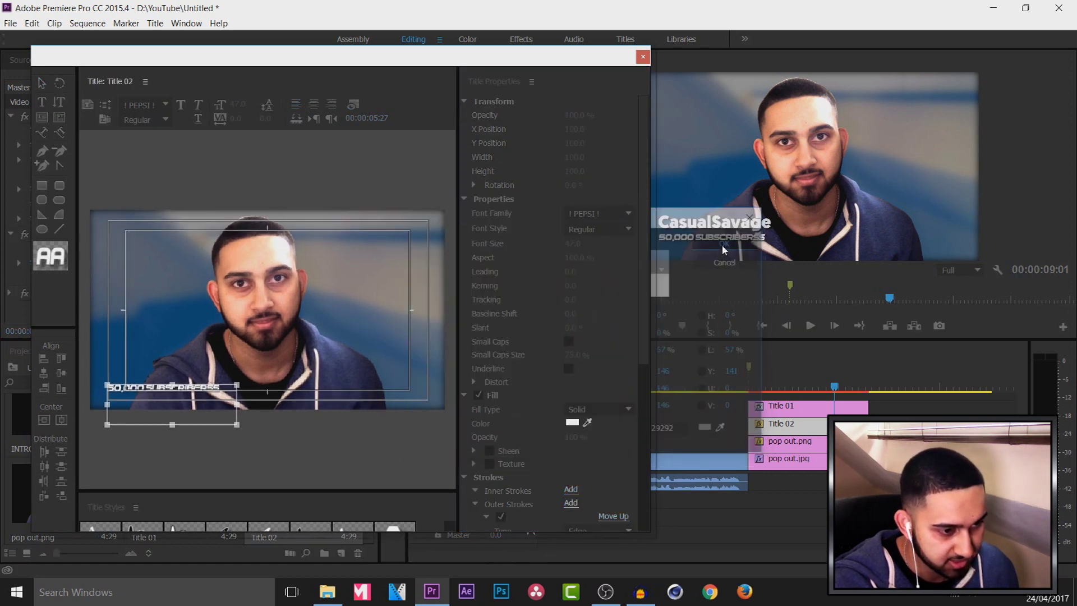
pyautogui.click(642, 56)
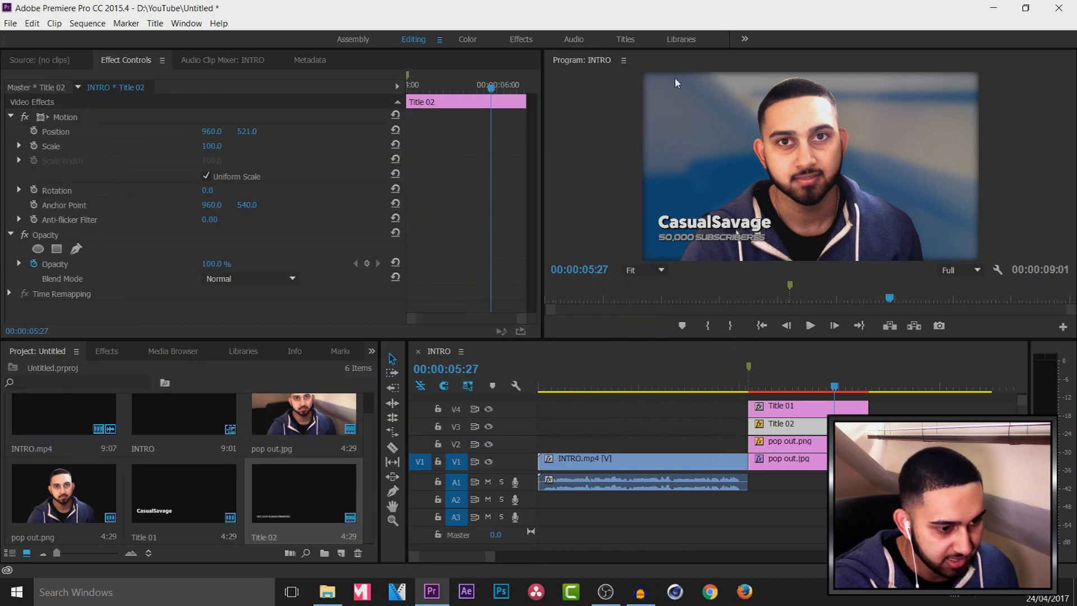
# Scrub through the title clips in the timeline to preview them
pyautogui.click(751, 387)
pyautogui.moveTo(751, 388); pyautogui.dragTo(776, 399)
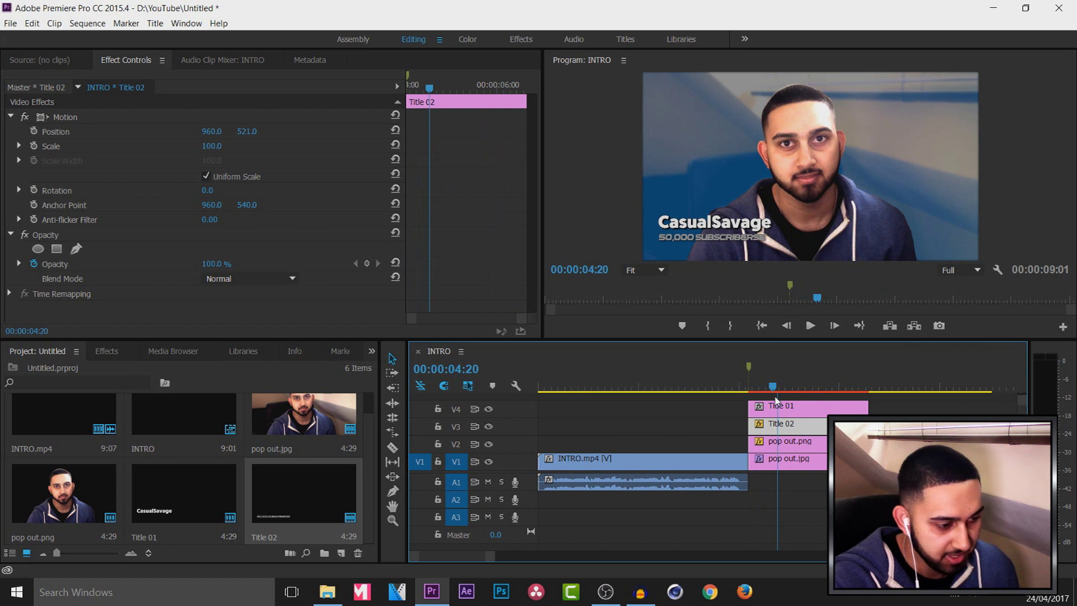
pyautogui.click(370, 351)
pyautogui.click(371, 351)
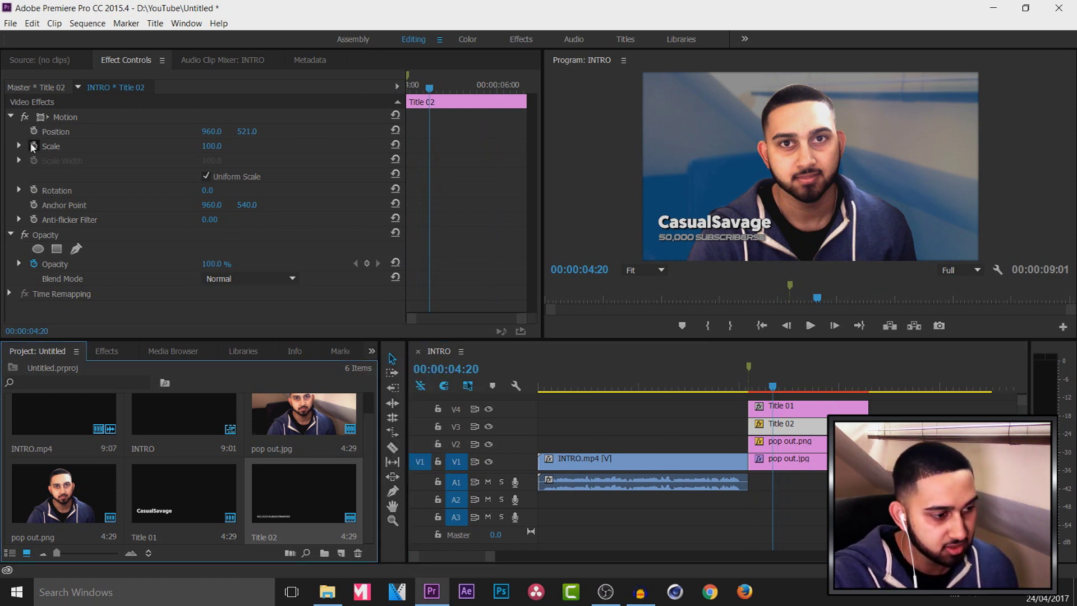
pyautogui.click(79, 135)
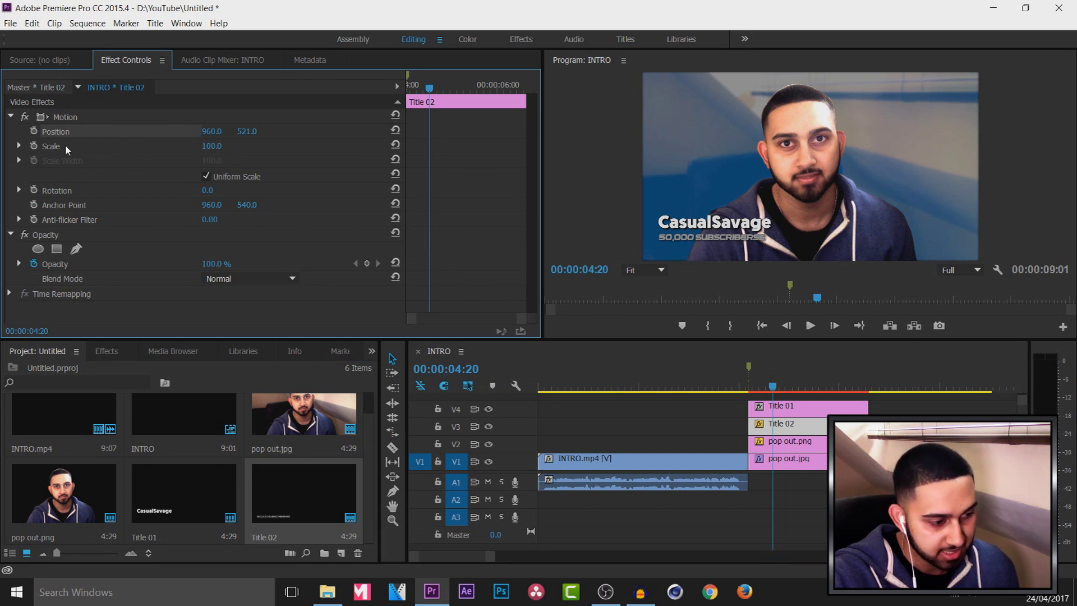
# From the Effects panel's Video Transitions > Slide folder, apply Slide to Title 02's start
pyautogui.click(371, 351)
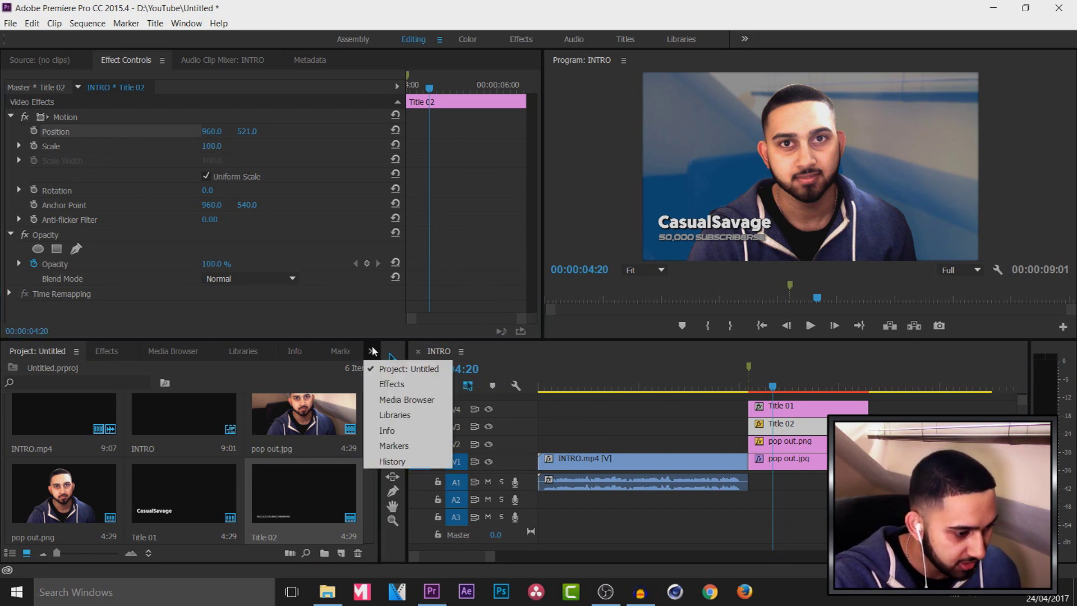
pyautogui.click(390, 381)
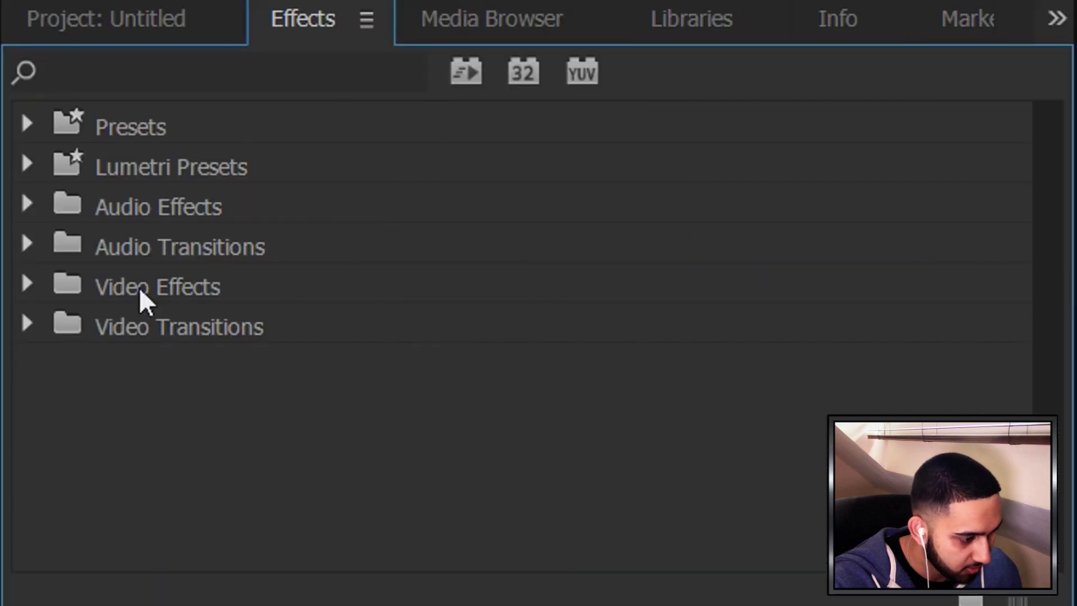
pyautogui.click(9, 444)
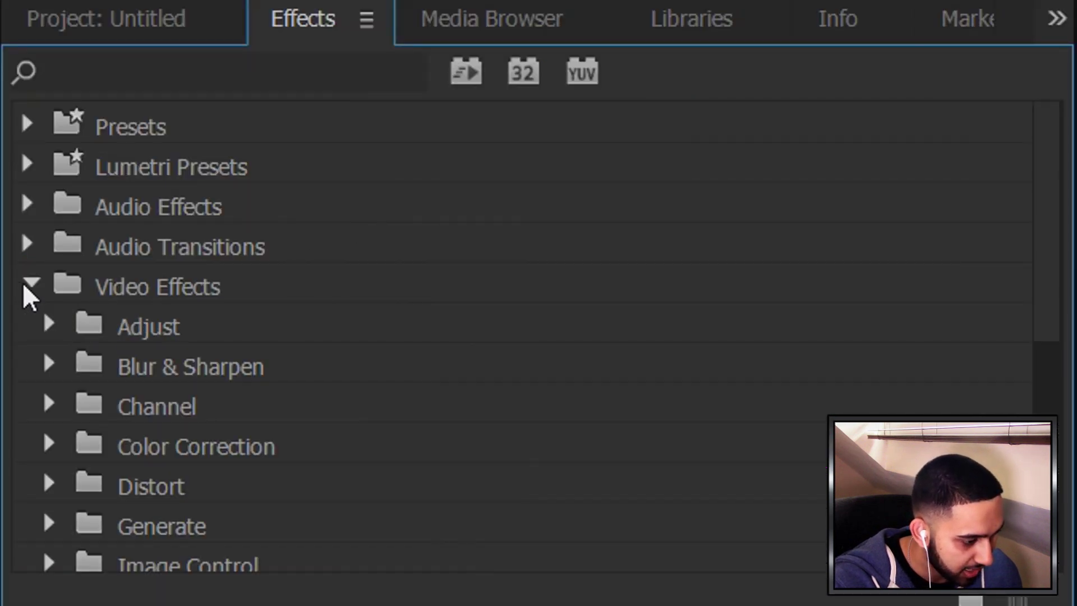
pyautogui.scroll(-5, 67, 336)
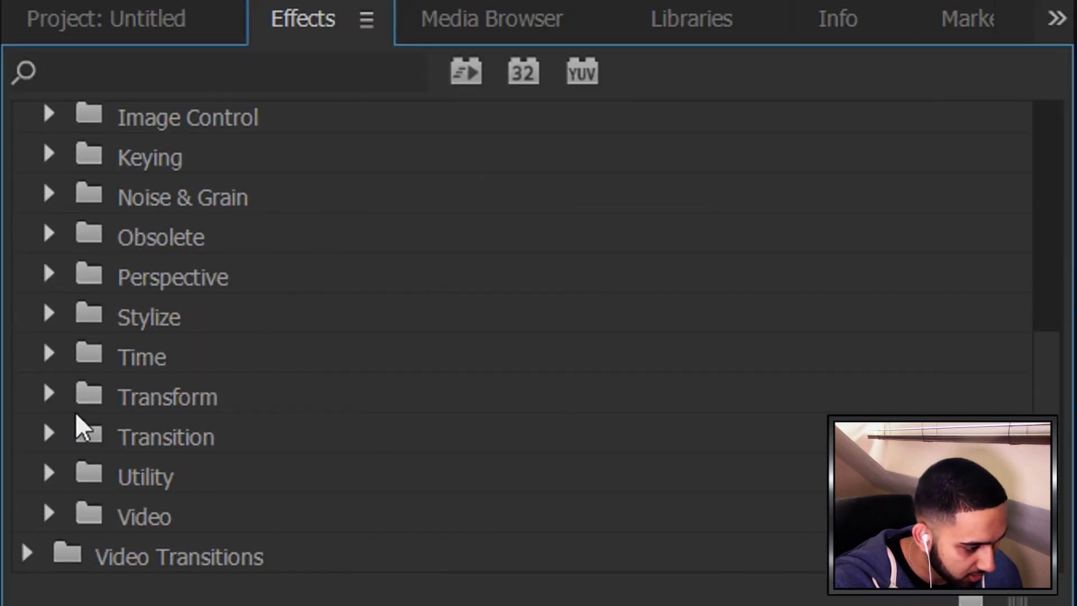
pyautogui.click(25, 553)
pyautogui.scroll(-2, 53, 527)
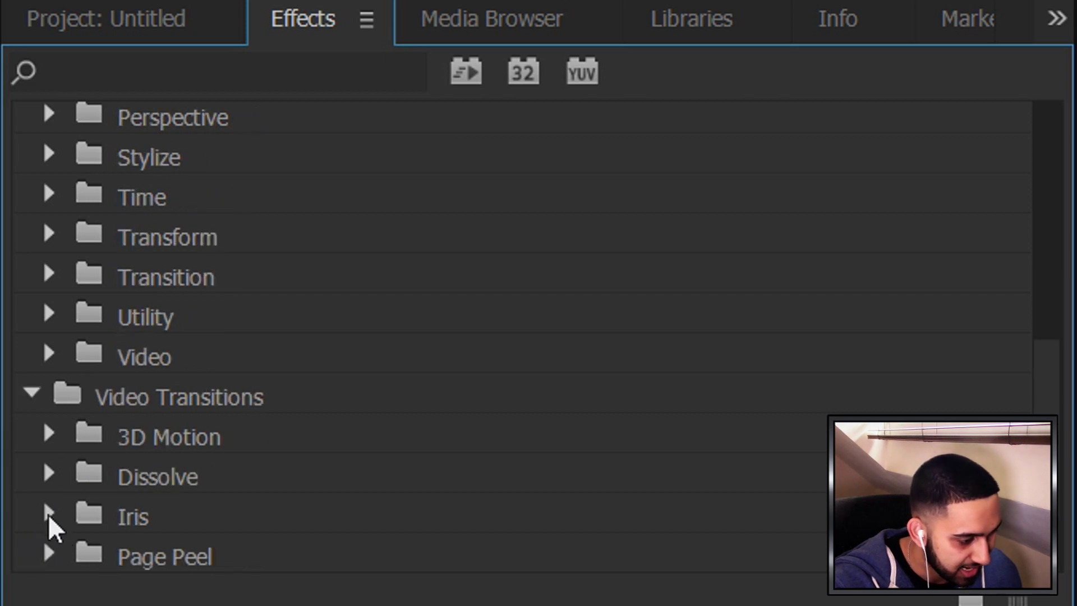
pyautogui.scroll(-2, 49, 518)
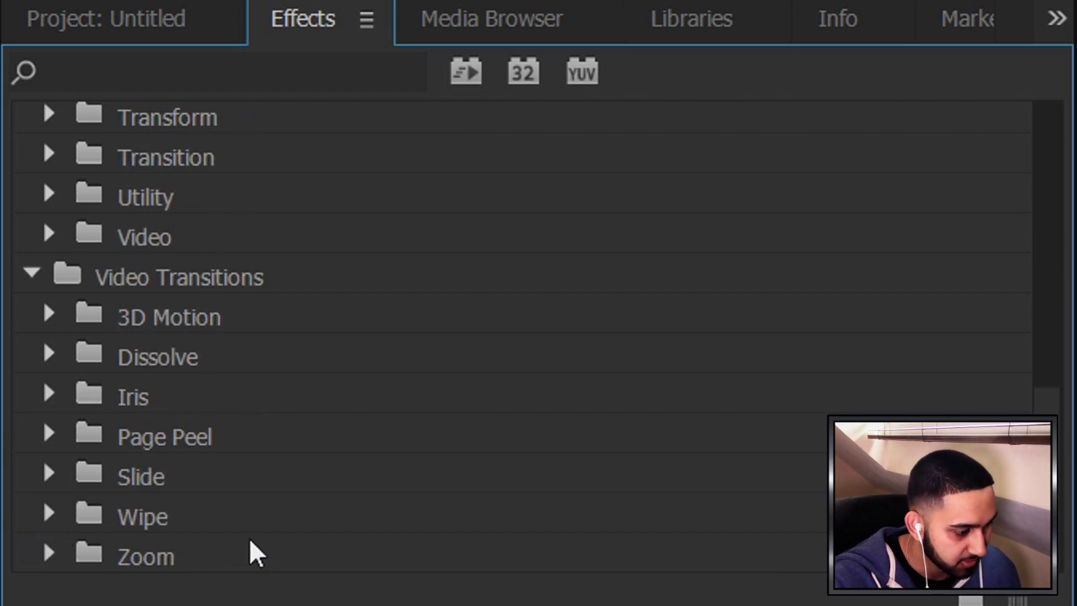
pyautogui.click(56, 473)
pyautogui.scroll(-3, 221, 534)
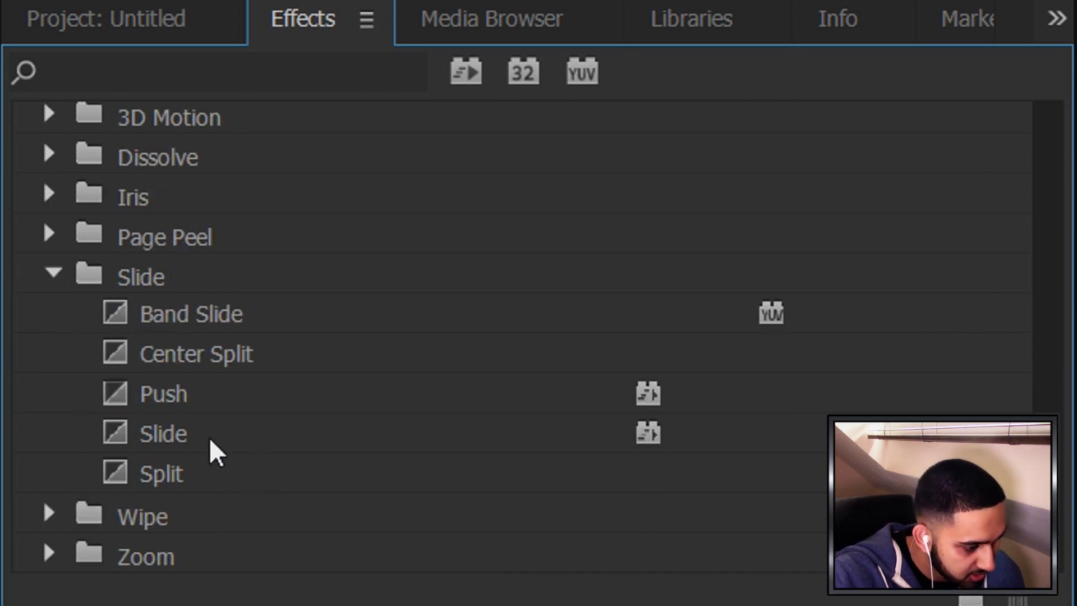
pyautogui.moveTo(217, 443); pyautogui.dragTo(752, 425)
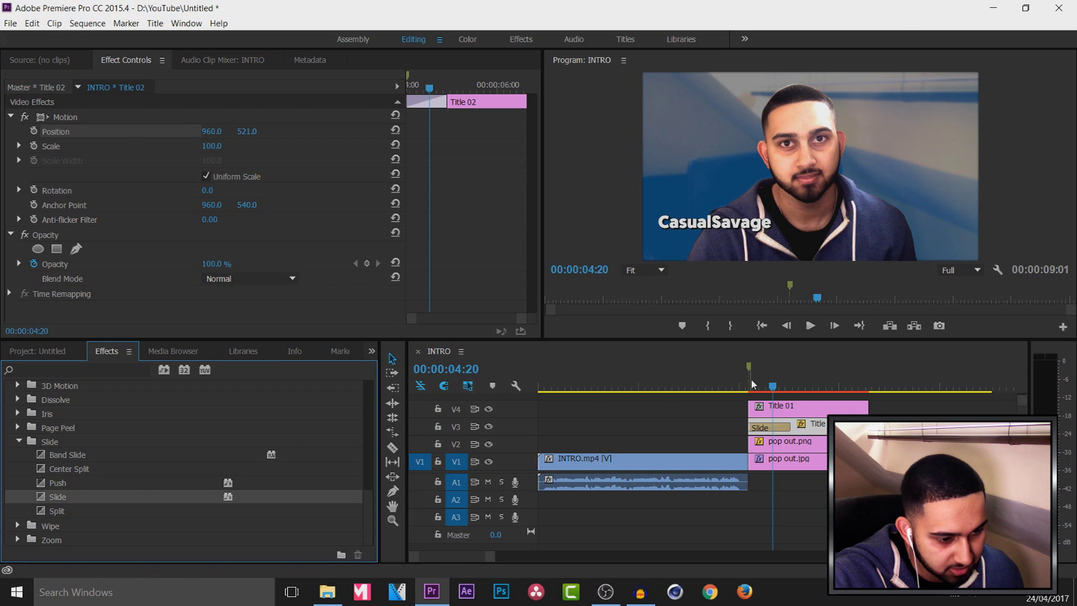
# Preview Title 02 sliding in and shorten its Slide transition
pyautogui.click(752, 382)
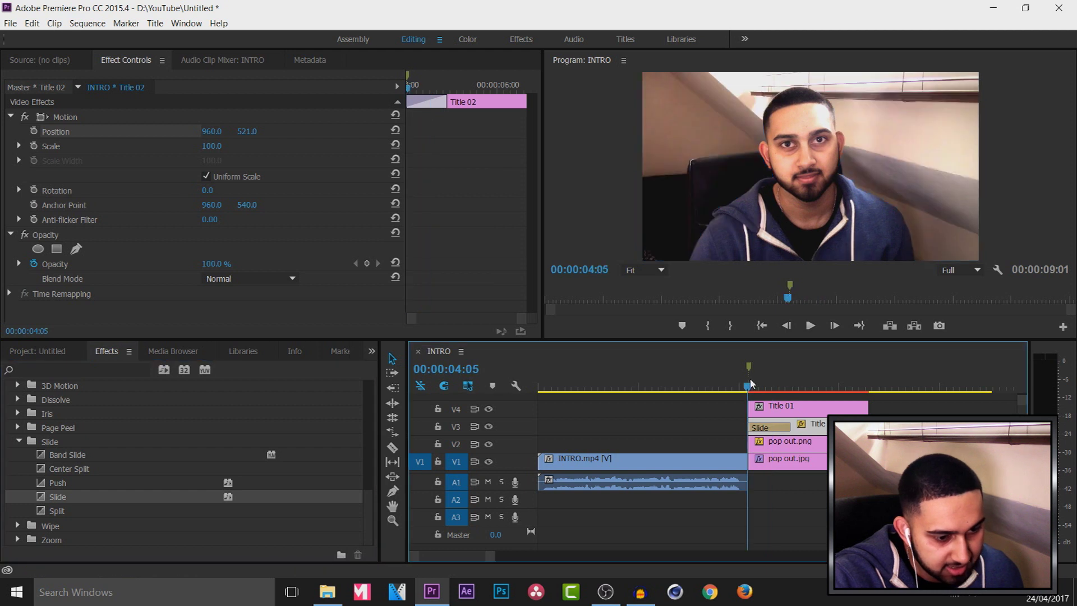
pyautogui.click(809, 326)
pyautogui.click(809, 326)
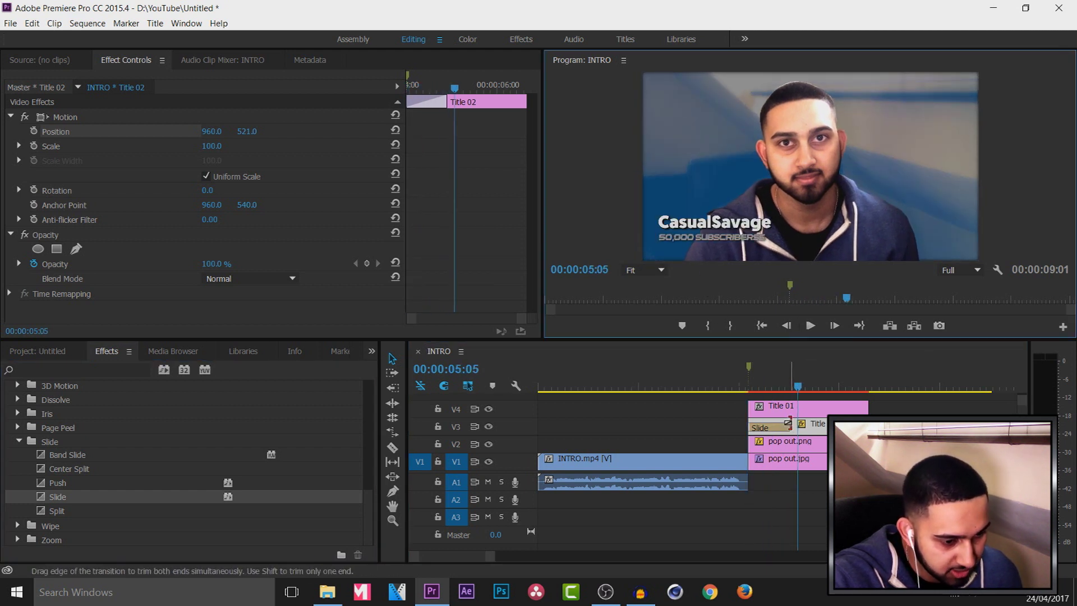
pyautogui.moveTo(790, 426); pyautogui.dragTo(771, 428)
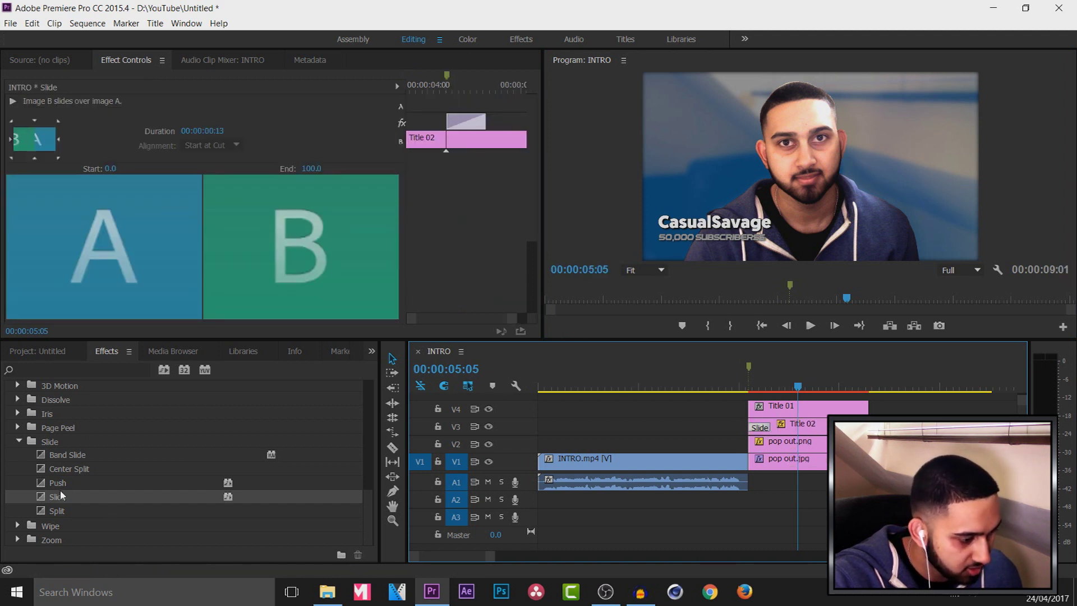
# Add a Slide transition to Title 01's start, preview both titles, and set Title 02's Slide to 00:00:00:16
pyautogui.moveTo(61, 495); pyautogui.dragTo(746, 390)
pyautogui.click(817, 333)
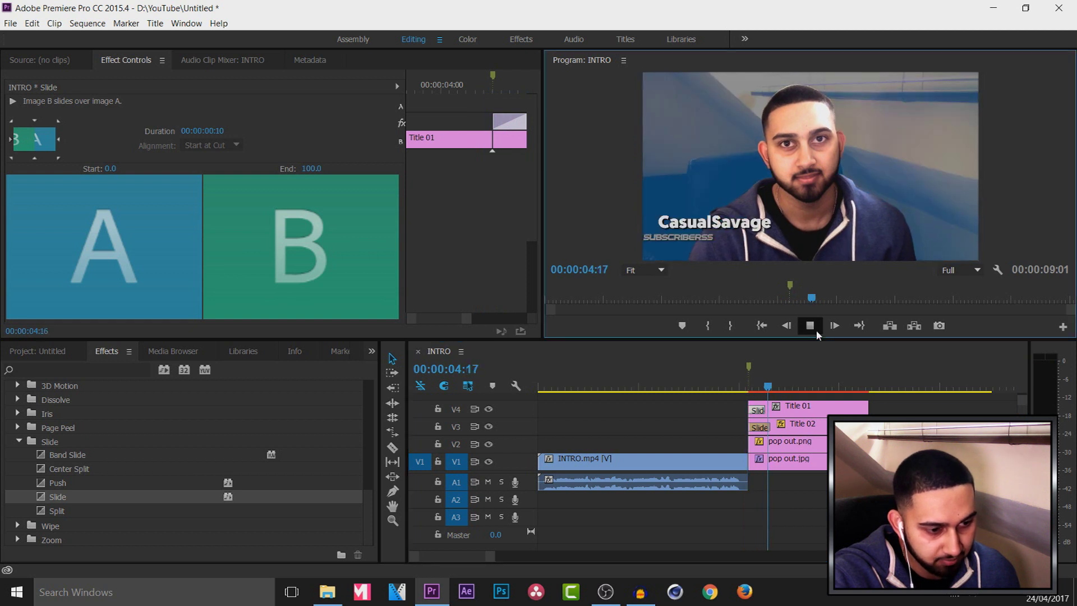
pyautogui.press('space')
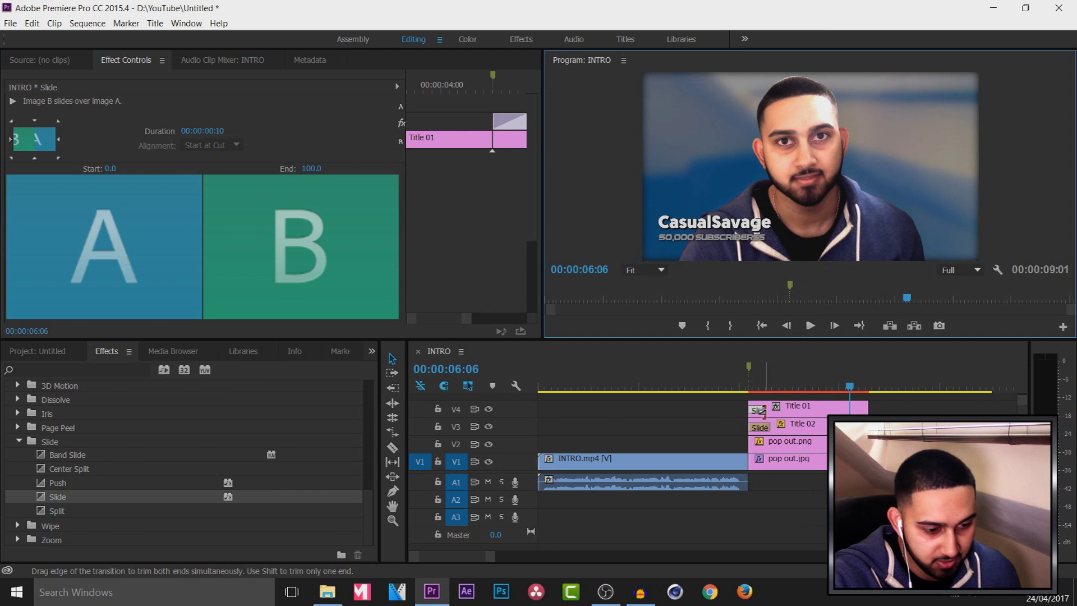
pyautogui.click(754, 377)
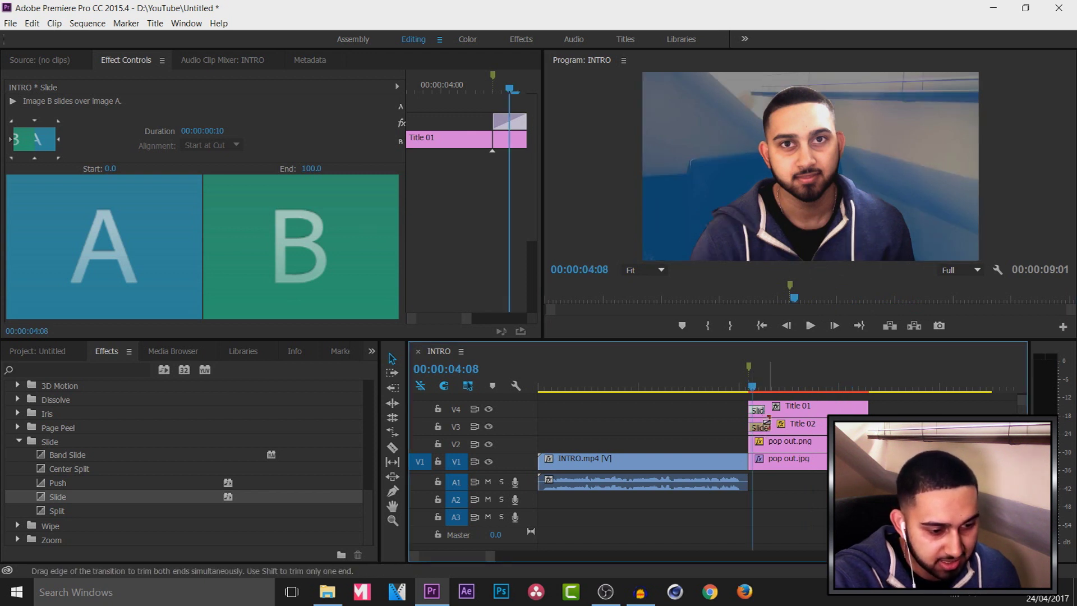
pyautogui.moveTo(756, 409); pyautogui.dragTo(776, 428)
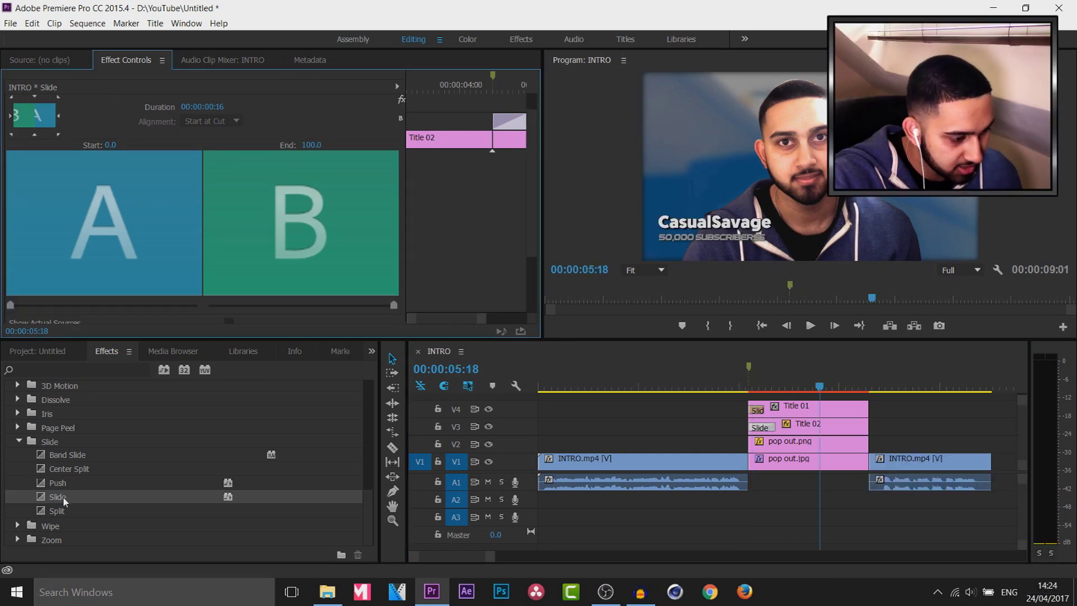
# Add a Slide transition to Title 01's end and set it to Reverse
pyautogui.moveTo(64, 501); pyautogui.dragTo(851, 436)
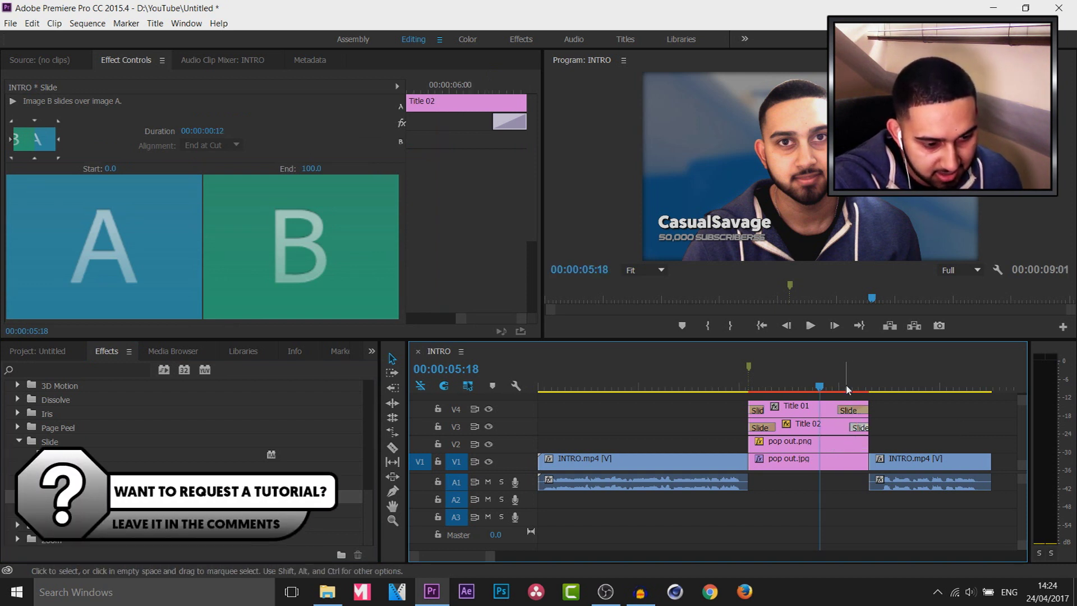
pyautogui.moveTo(847, 390); pyautogui.dragTo(839, 387)
pyautogui.click(846, 416)
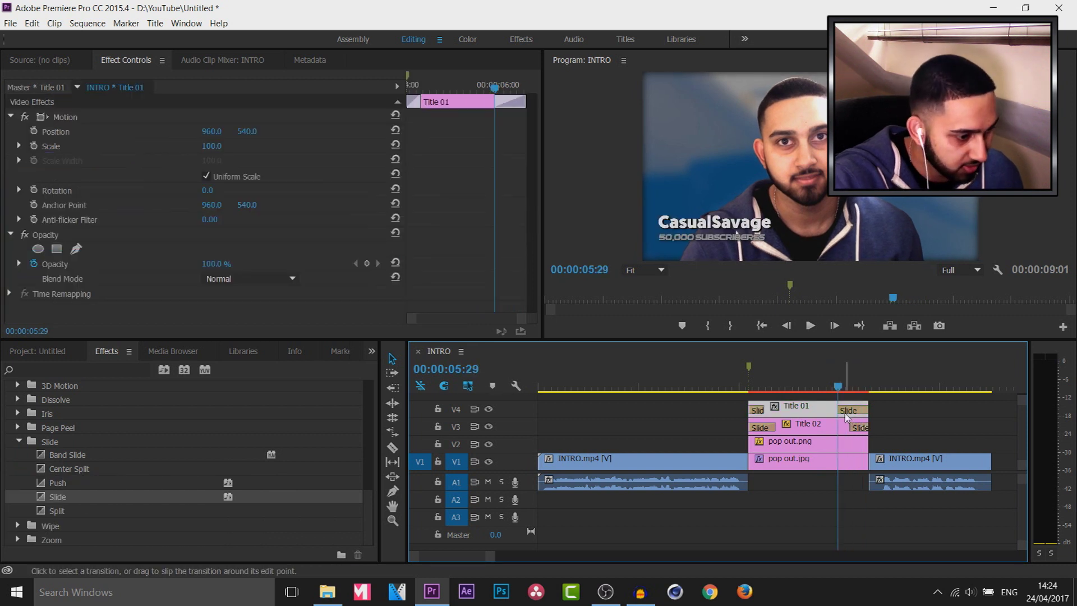
pyautogui.click(847, 417)
pyautogui.scroll(-3, 433, 200)
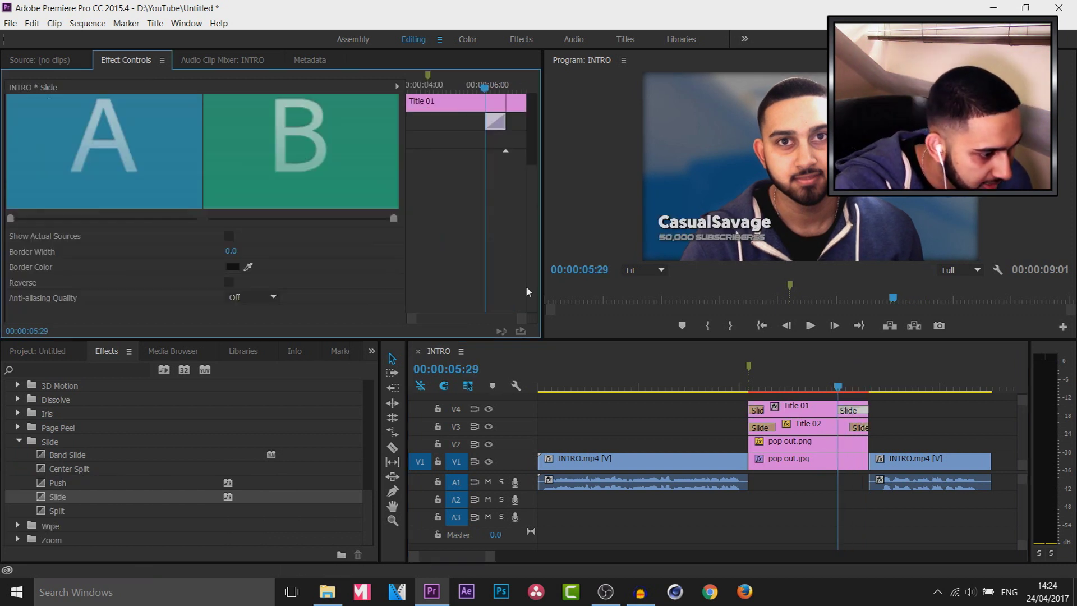
pyautogui.click(229, 282)
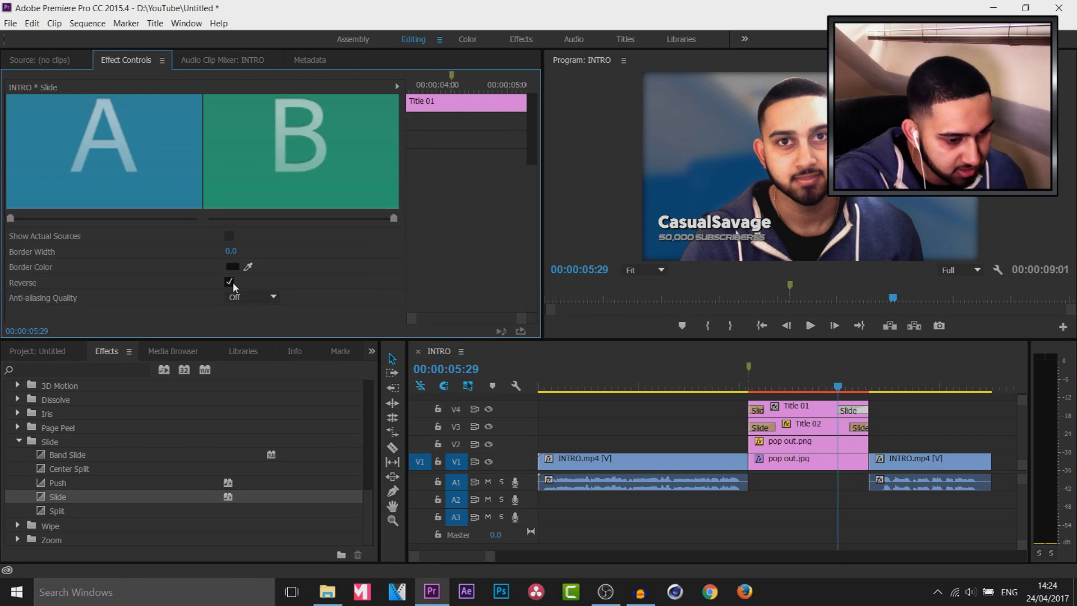
# Set Title 02's exit Slide transition to Reverse as well
pyautogui.click(852, 428)
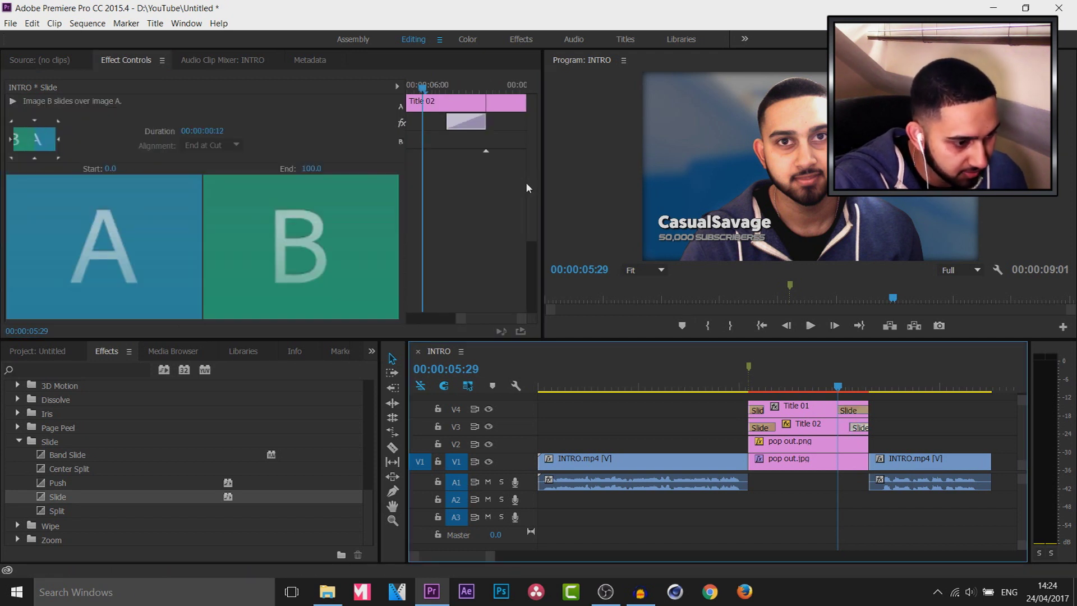
pyautogui.scroll(-3, 528, 252)
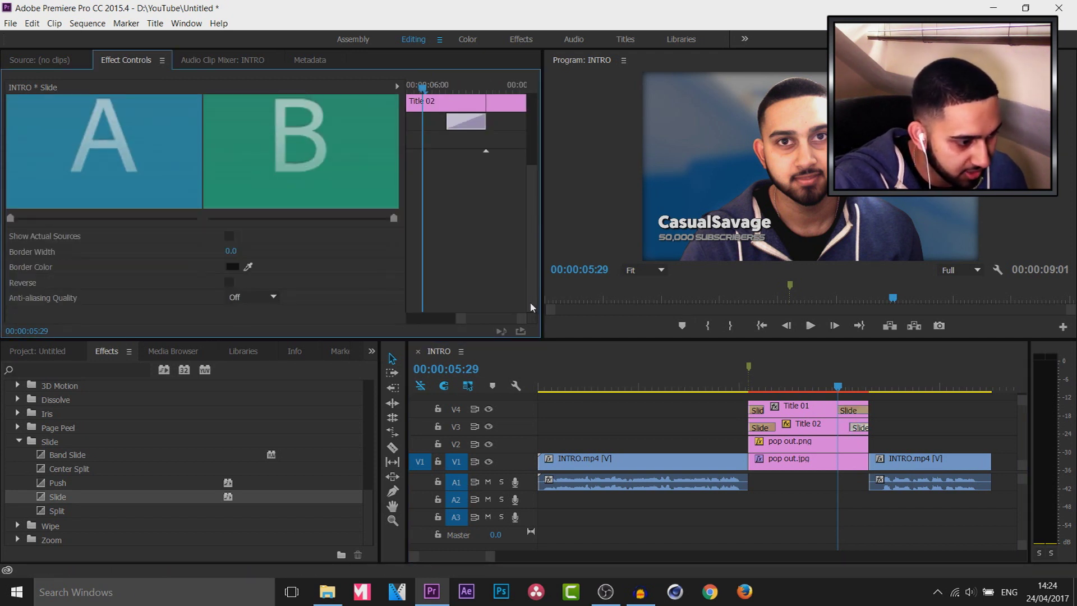
pyautogui.click(229, 282)
pyautogui.click(811, 326)
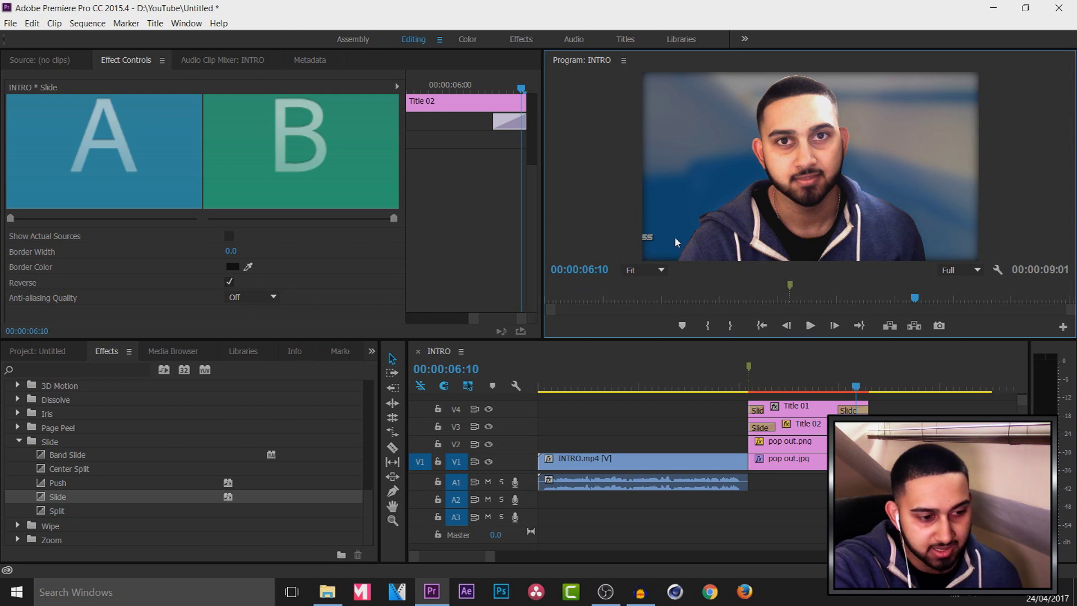
pyautogui.click(230, 282)
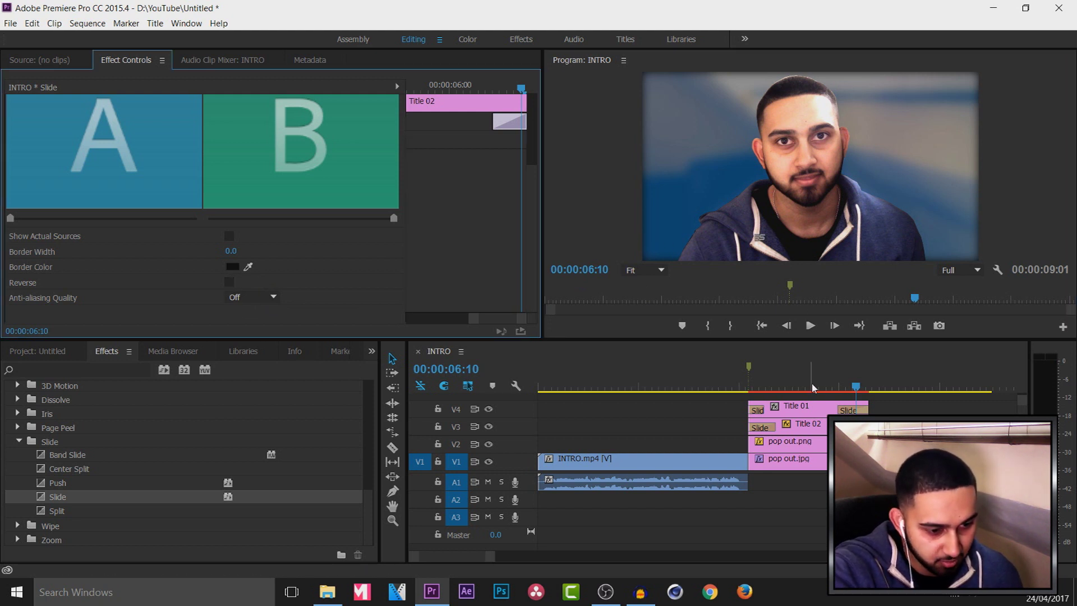
pyautogui.click(809, 326)
pyautogui.click(809, 325)
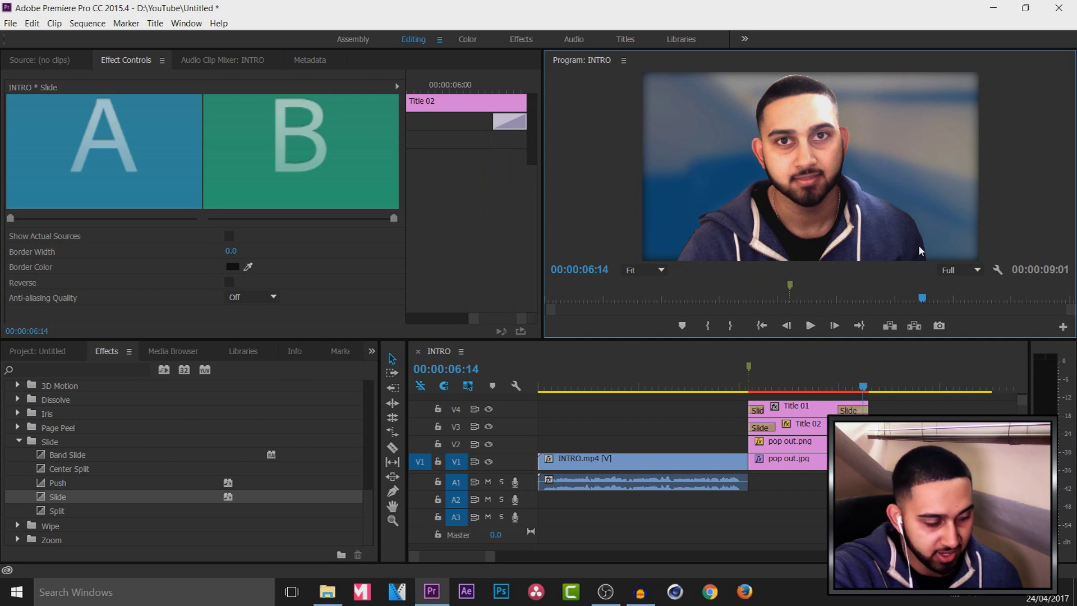
pyautogui.click(229, 283)
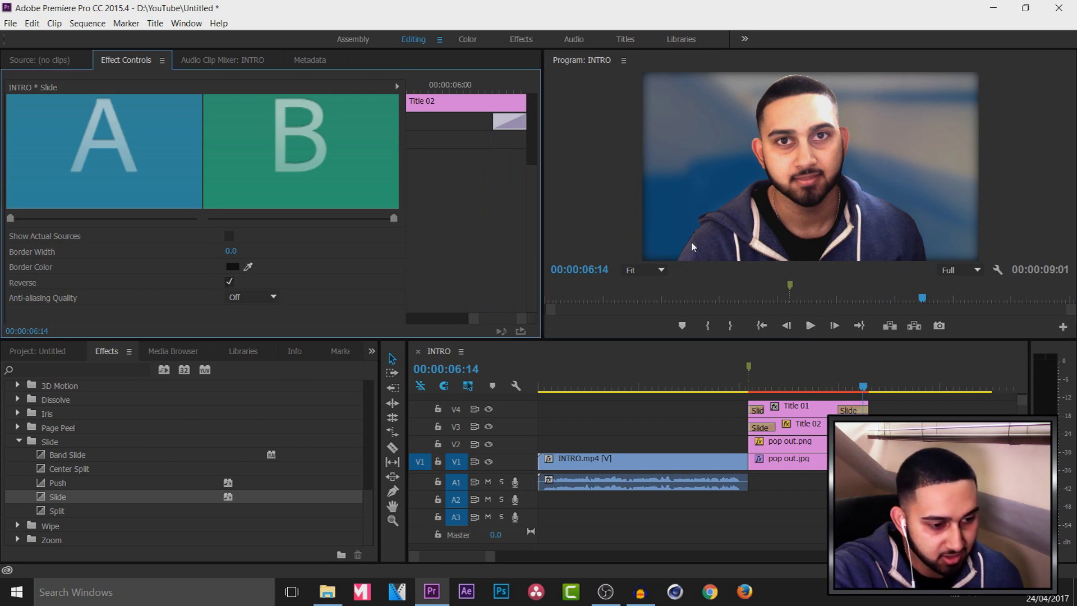
pyautogui.moveTo(862, 391); pyautogui.dragTo(541, 389)
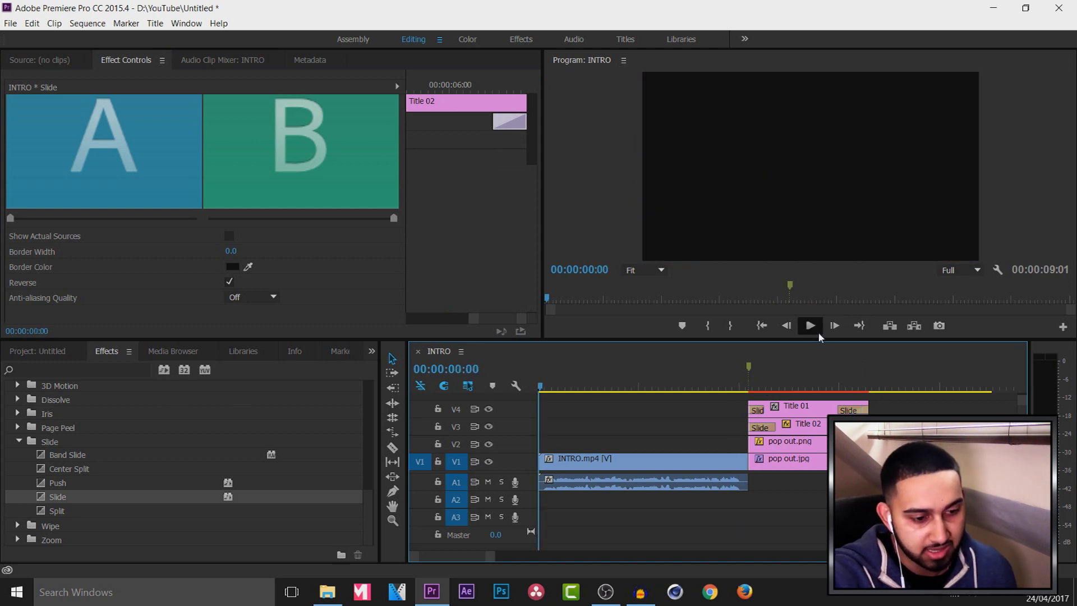